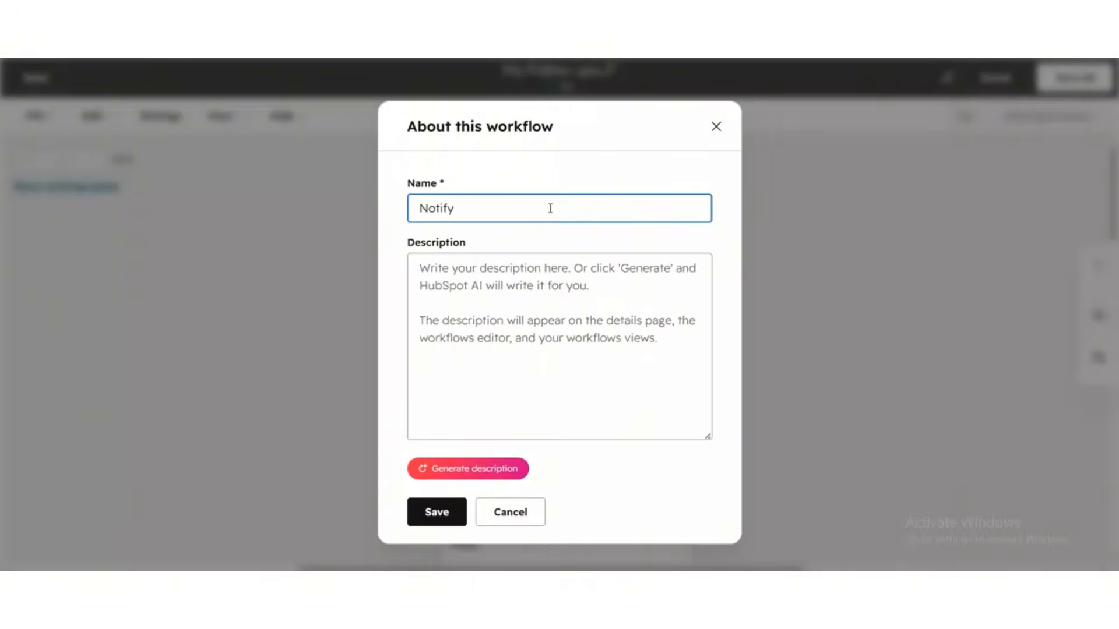
Step: Name the workflow 'Notify a Rep when deals filled out a Form' and save it
text(a Rep)
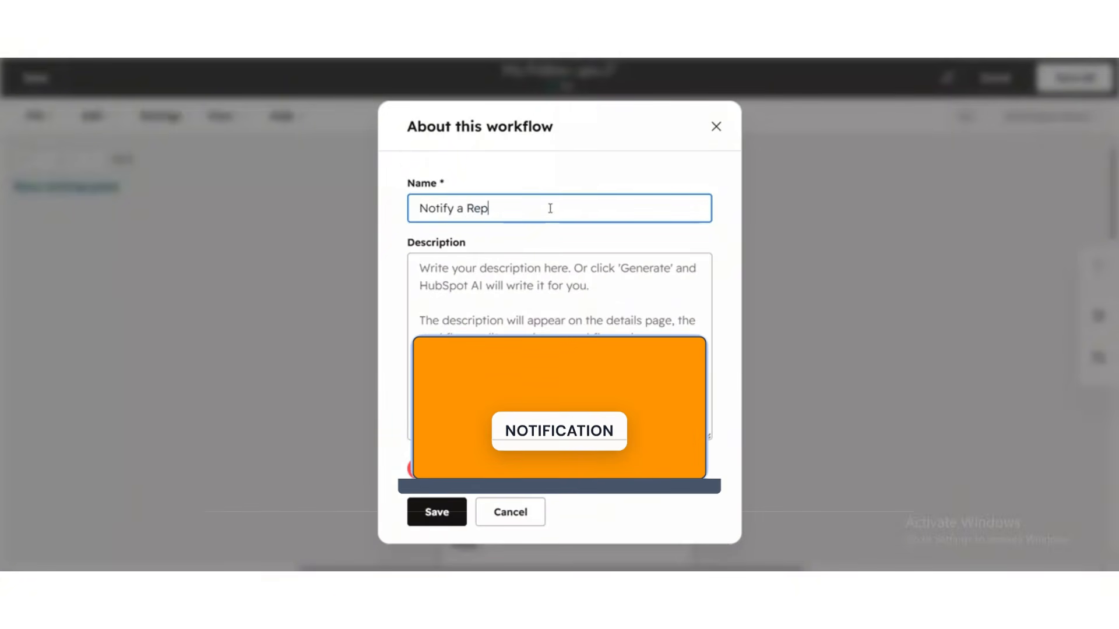
text( when deals)
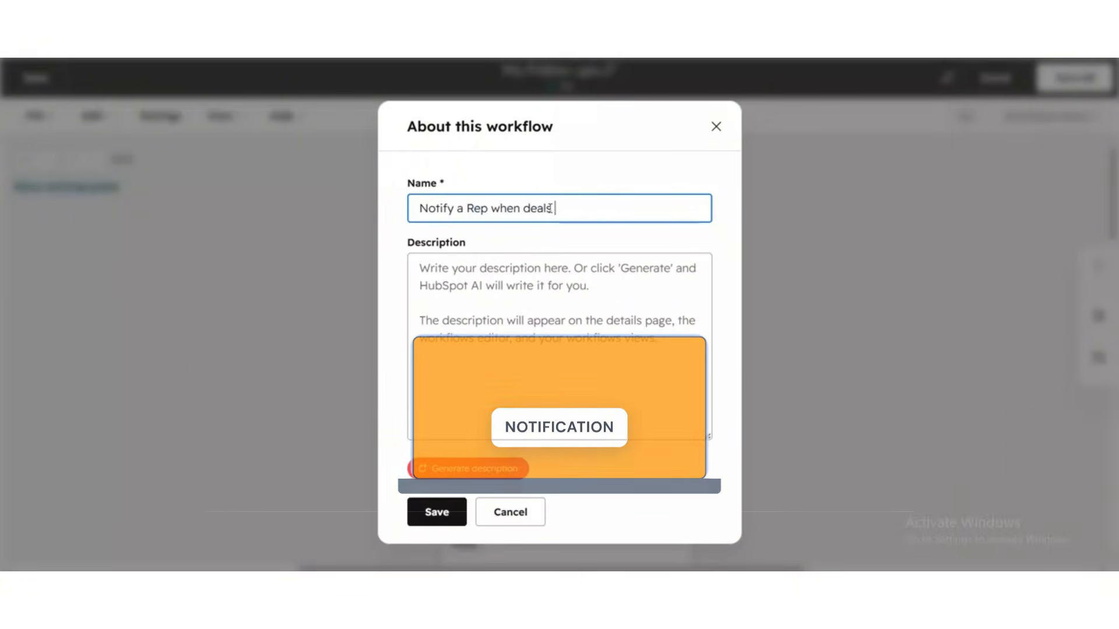
text( filled out a Form)
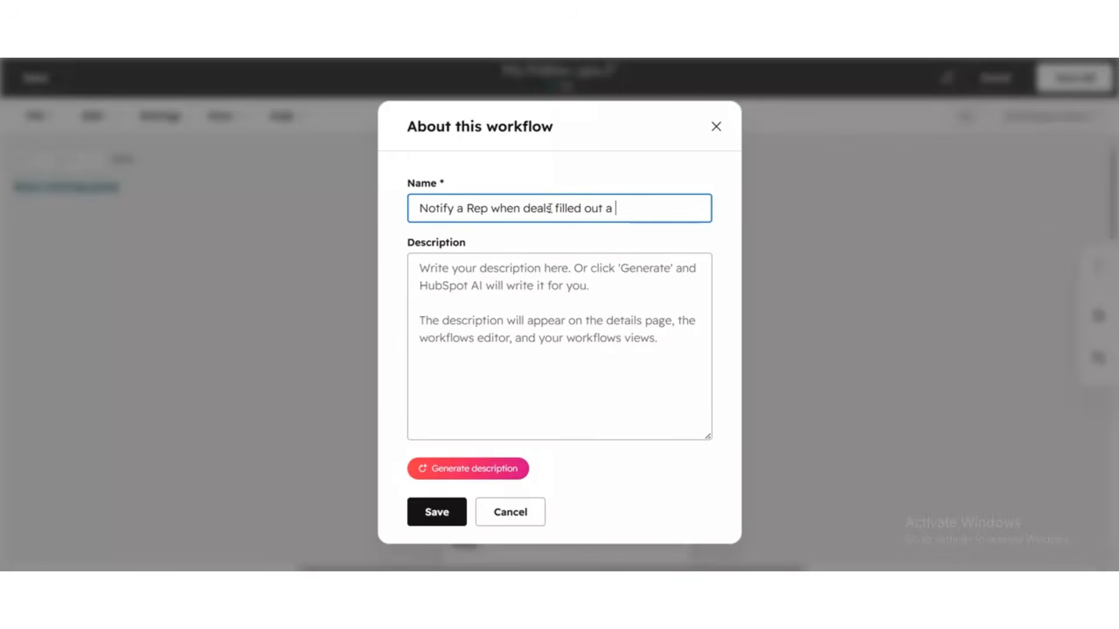
click(437, 513)
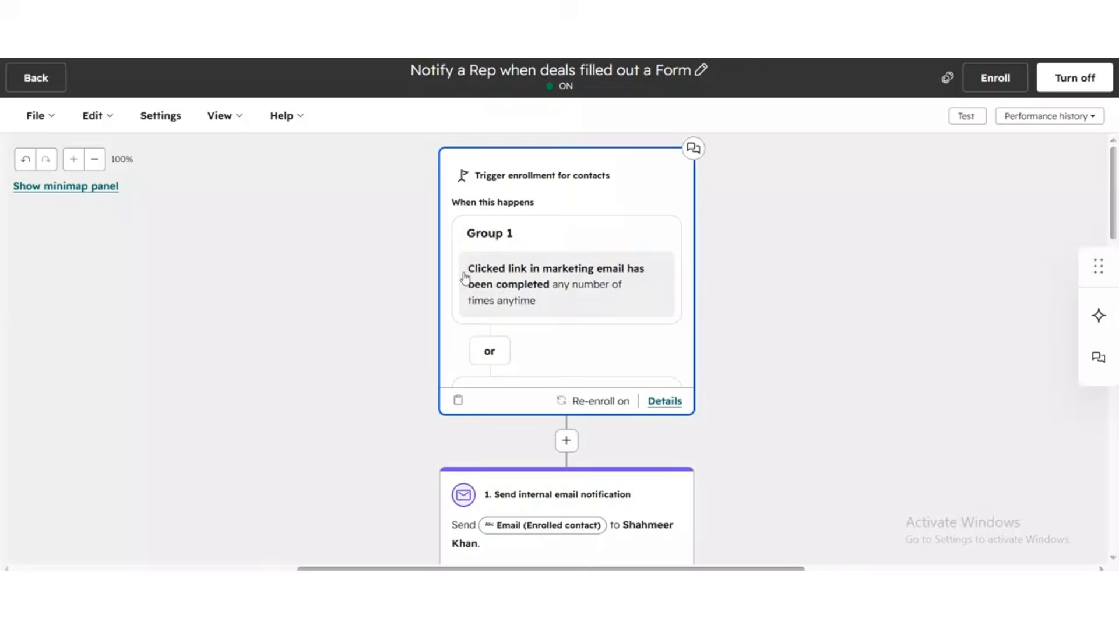
Step: Review the workflow's trigger, branches and follow-up actions across the canvas
scroll(363, 277, down, 3)
scroll(385, 218, down, 8)
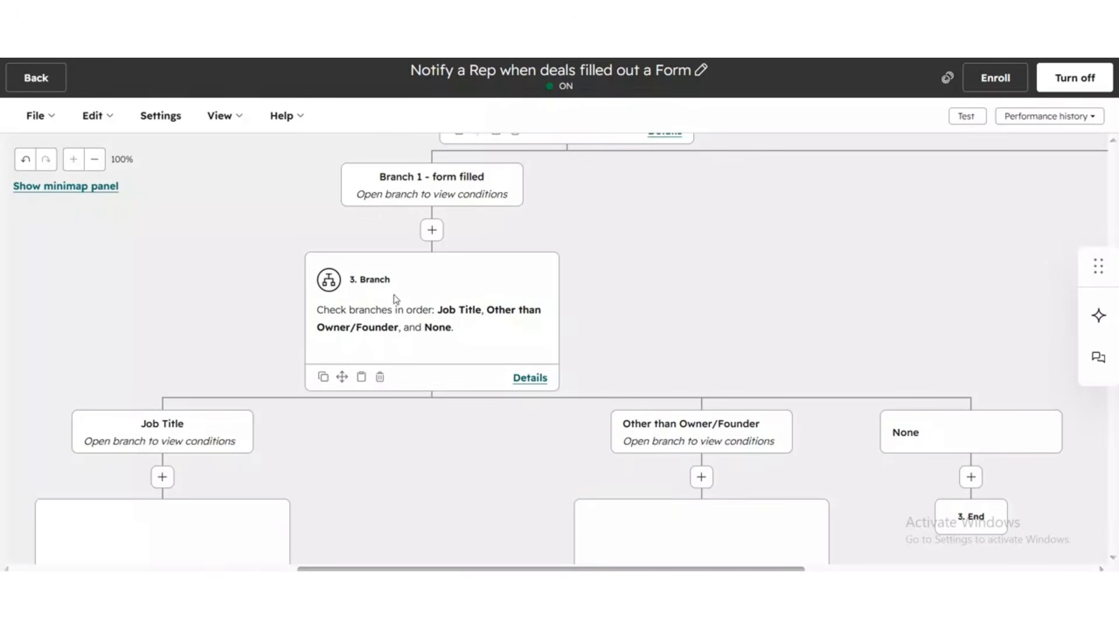
scroll(507, 228, up, 2)
scroll(542, 233, down, 4)
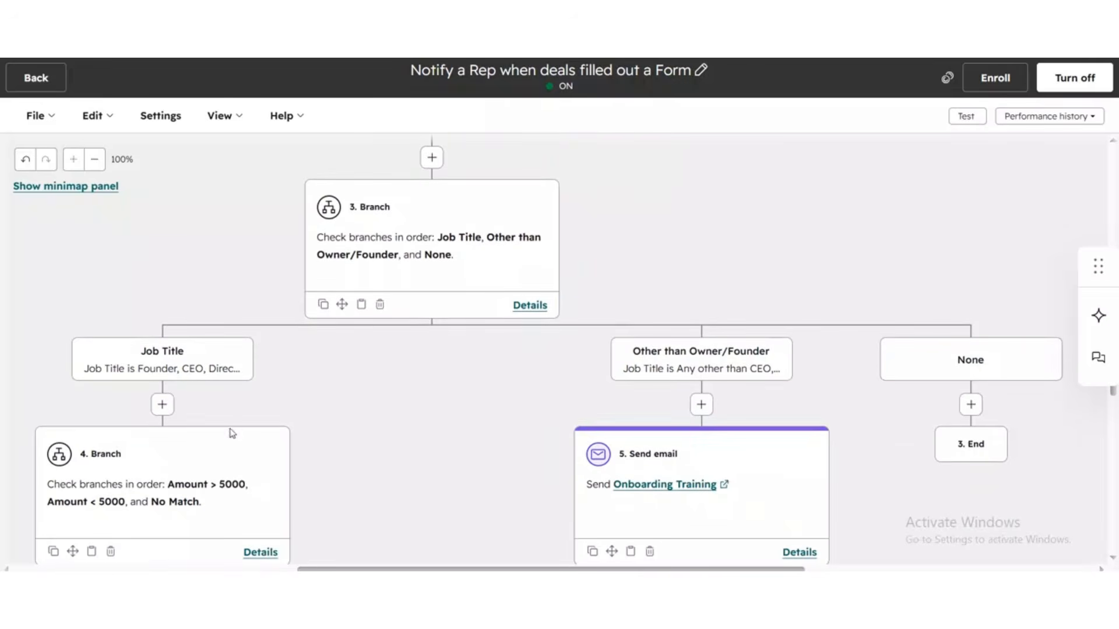
scroll(467, 272, up, 8)
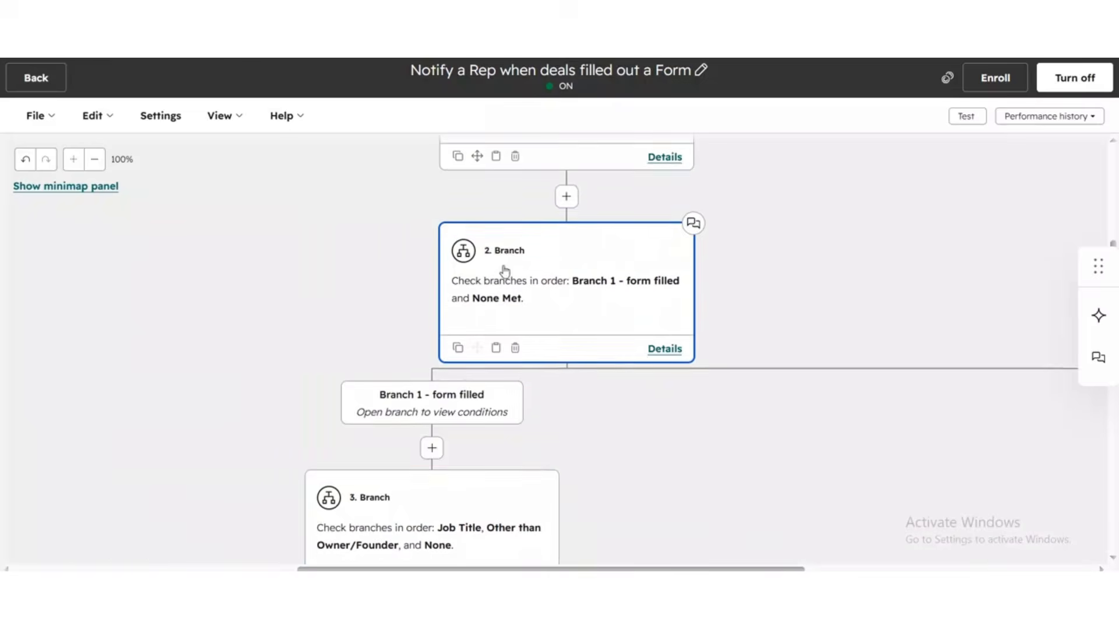
scroll(582, 263, up, 5)
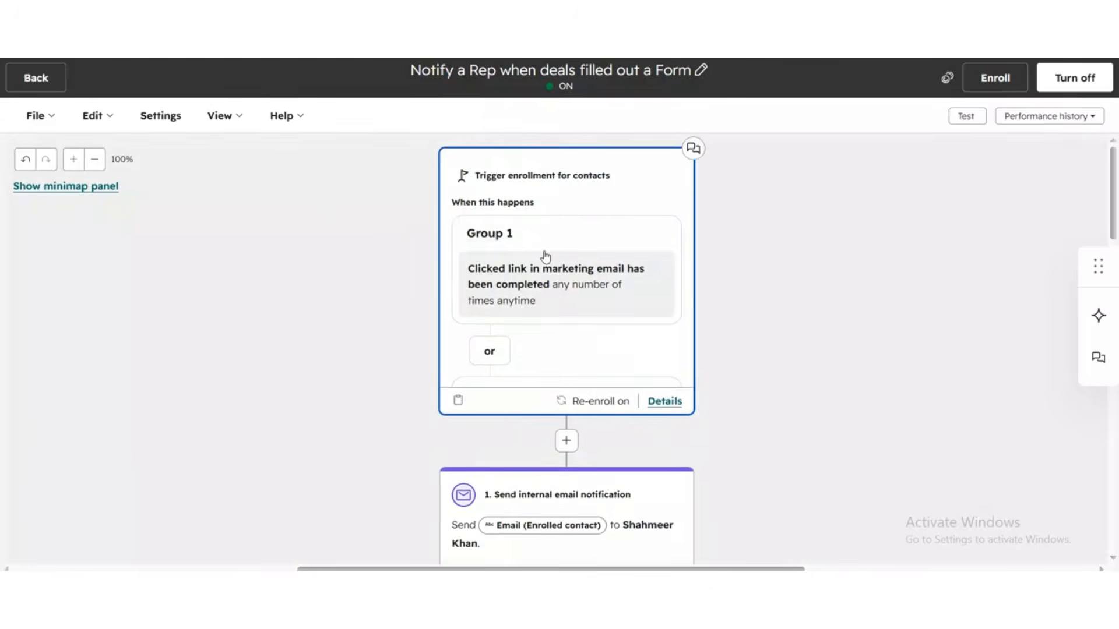
scroll(558, 239, down, 4)
scroll(571, 351, down, 4)
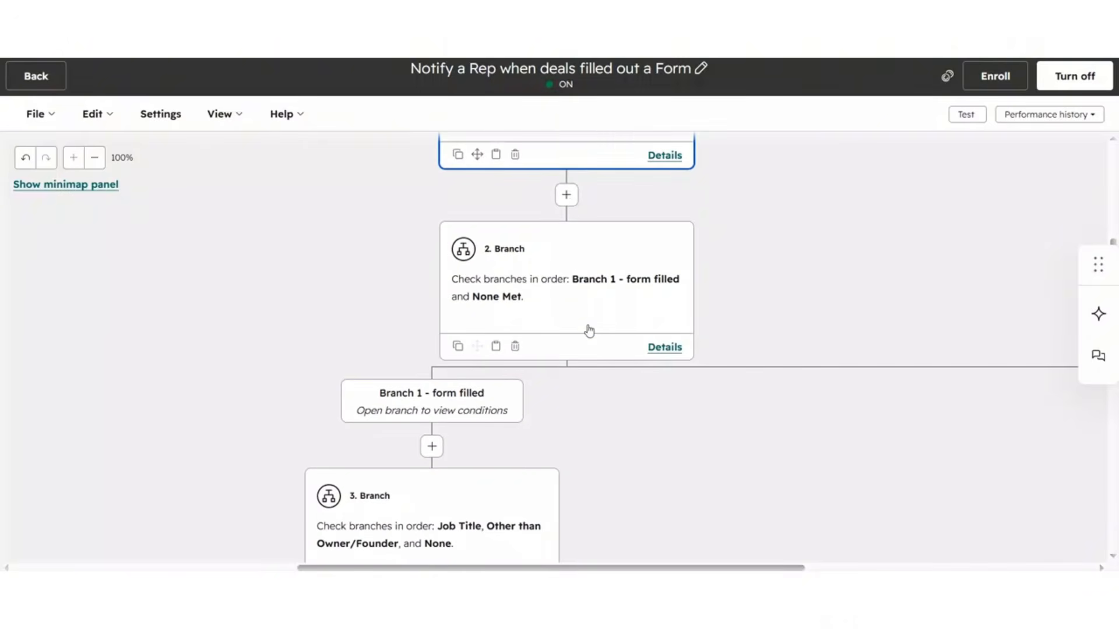
scroll(415, 453, down, 3)
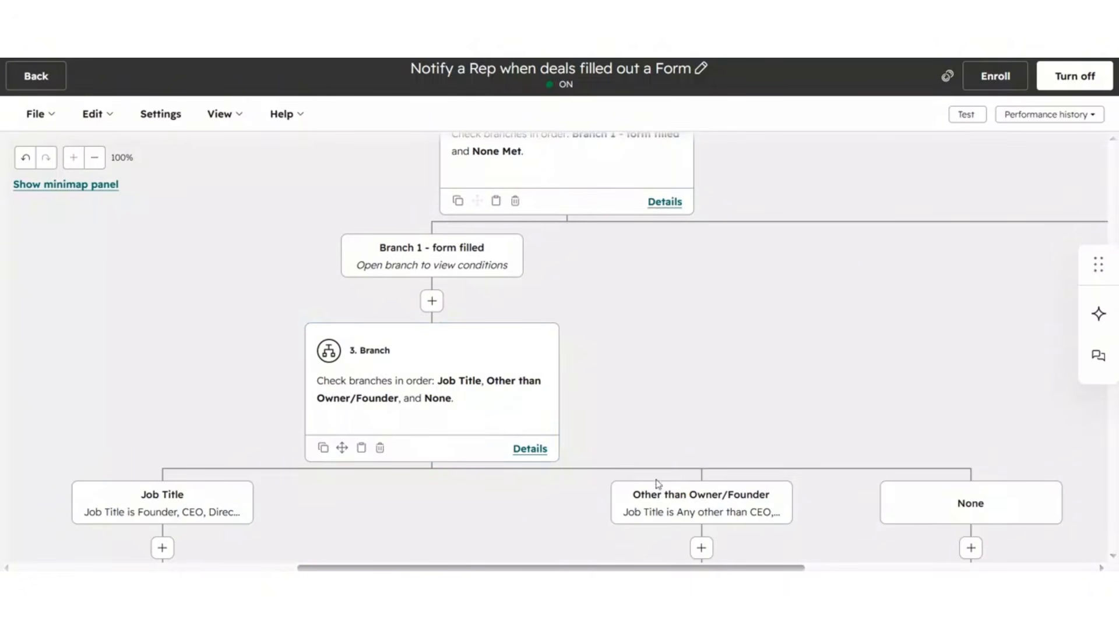
scroll(666, 410, down, 5)
scroll(667, 409, left, 3)
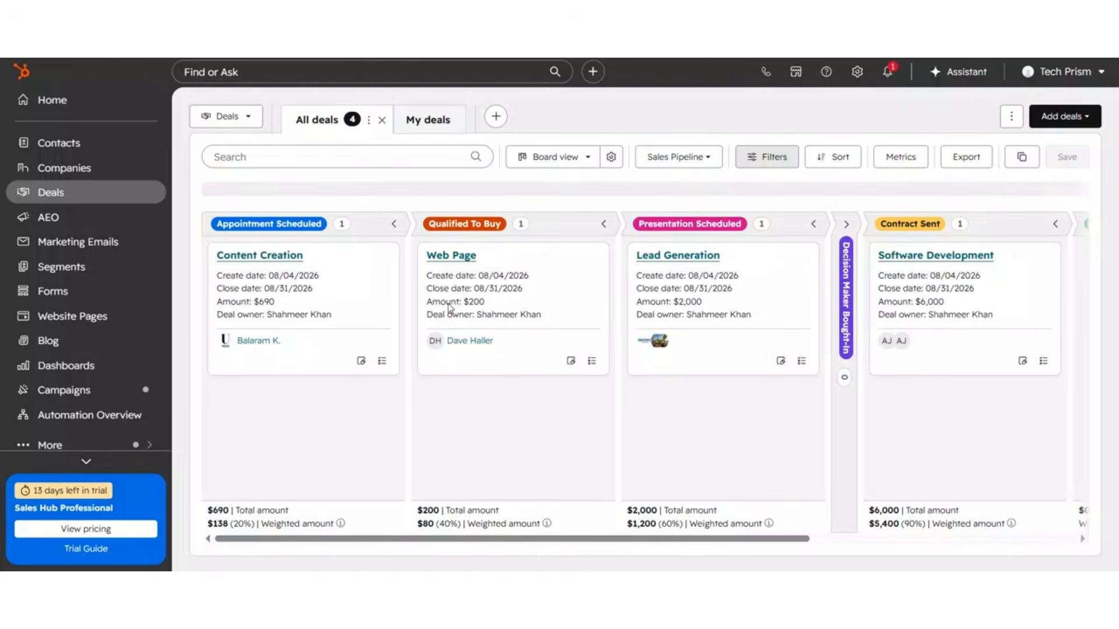
Step: Rename the workflow to 'Deal Stalled Follow up!' and save the new name
mouse_move(589, 540)
mouse_down()
mouse_move(695, 528)
mouse_move(587, 519)
mouse_up()
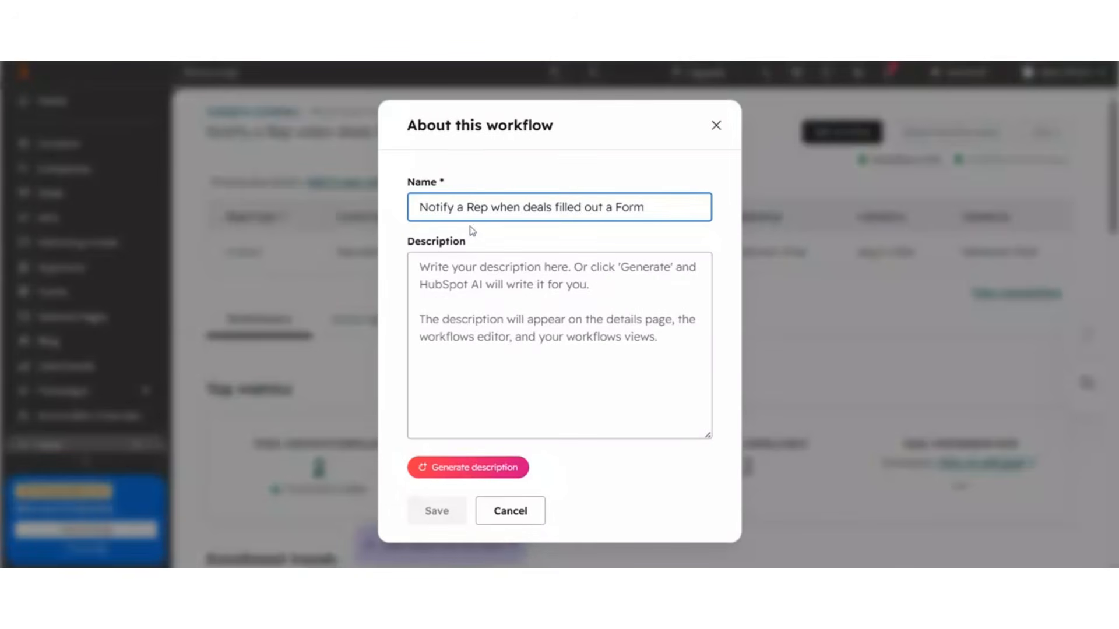
triple_click(478, 205)
text(Deal Stalled Follow up!)
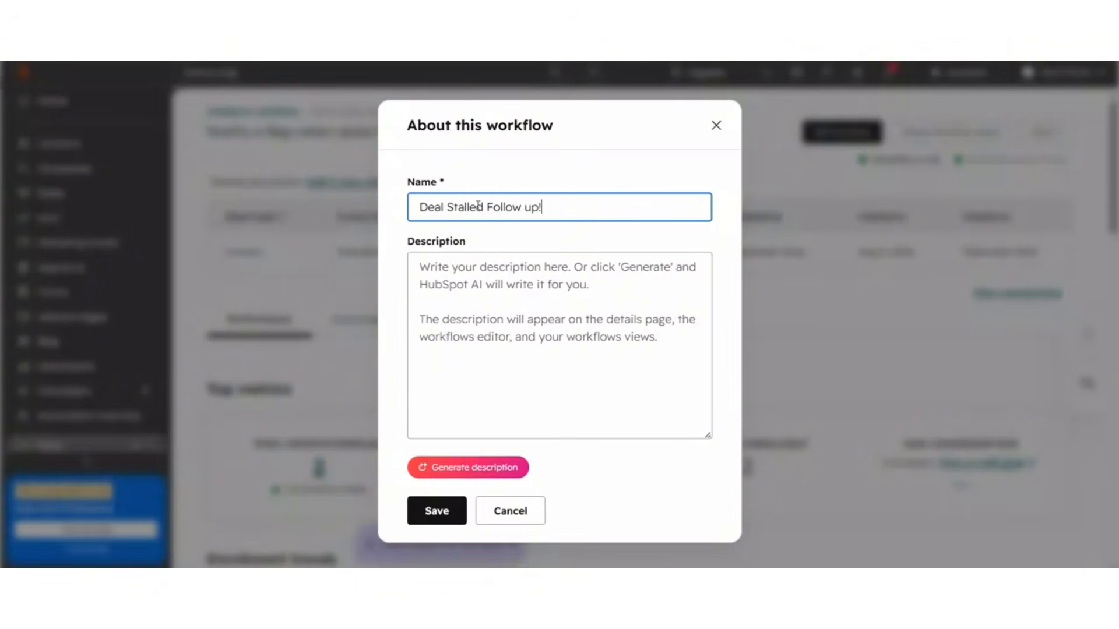
click(432, 504)
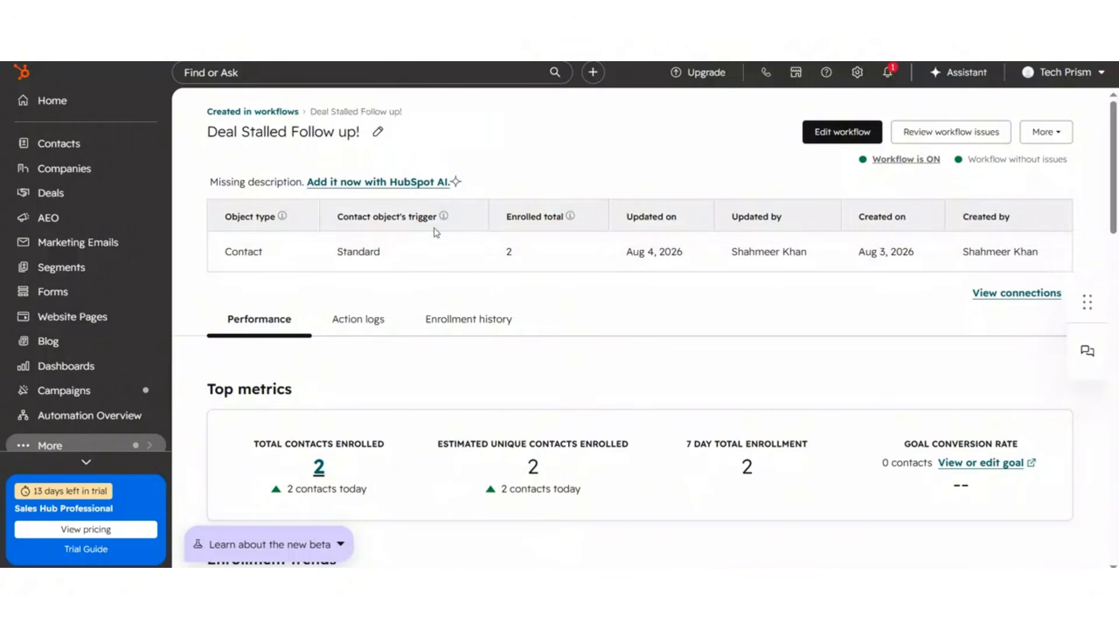
Step: Review the workflow's performance metrics and enrollment charts
scroll(641, 302, down, 15)
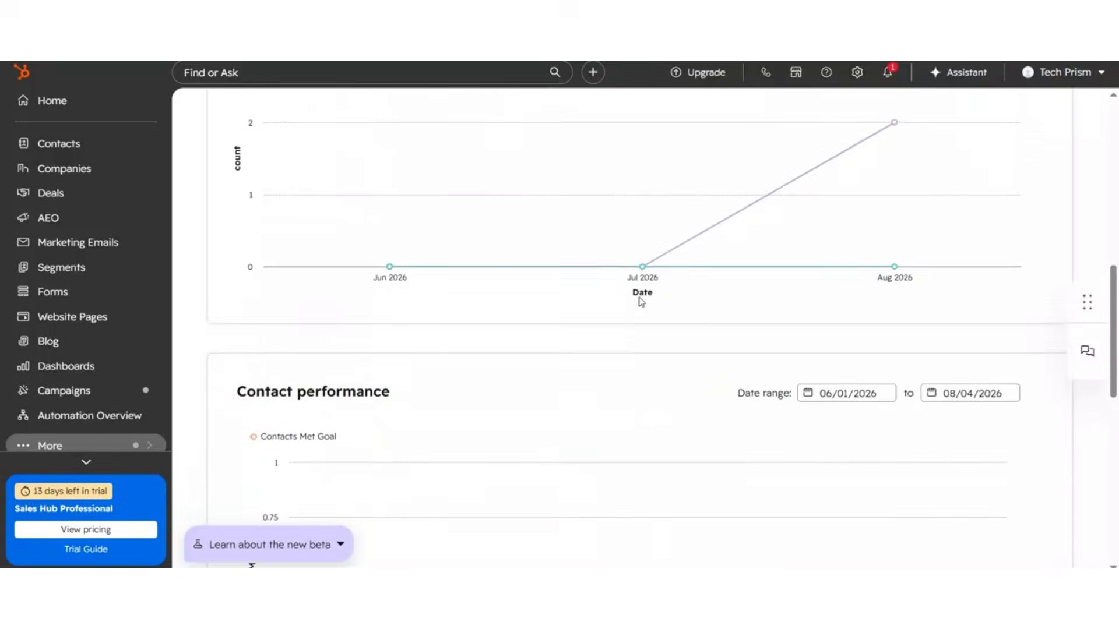
scroll(641, 301, down, 5)
scroll(641, 302, up, 20)
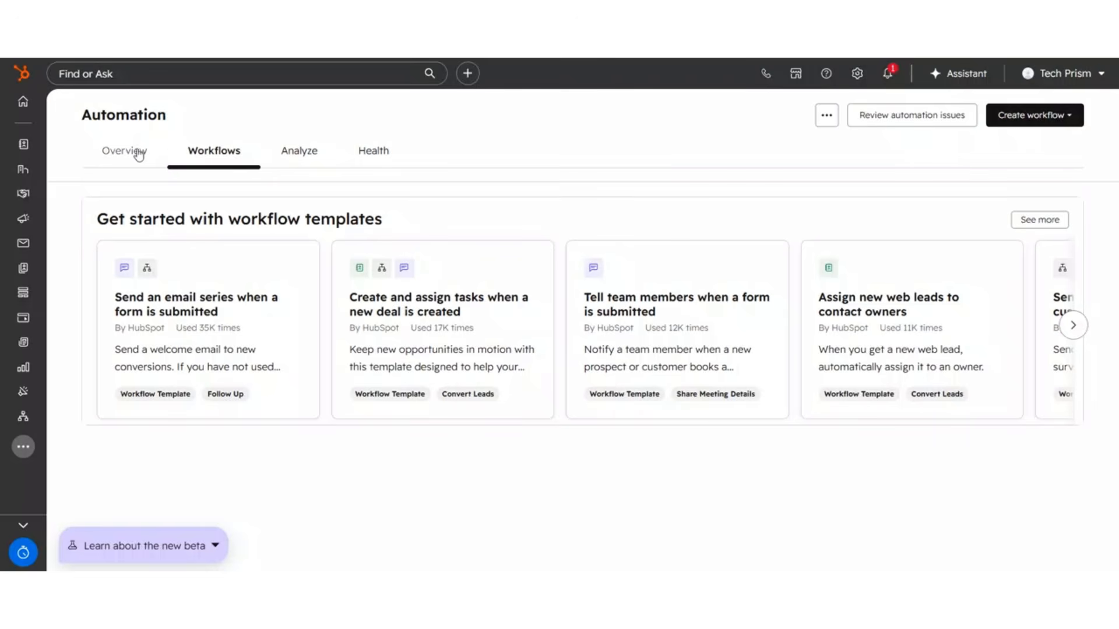
Step: Create a new workflow from scratch and set its start trigger to Form submission
click(1030, 116)
click(1026, 152)
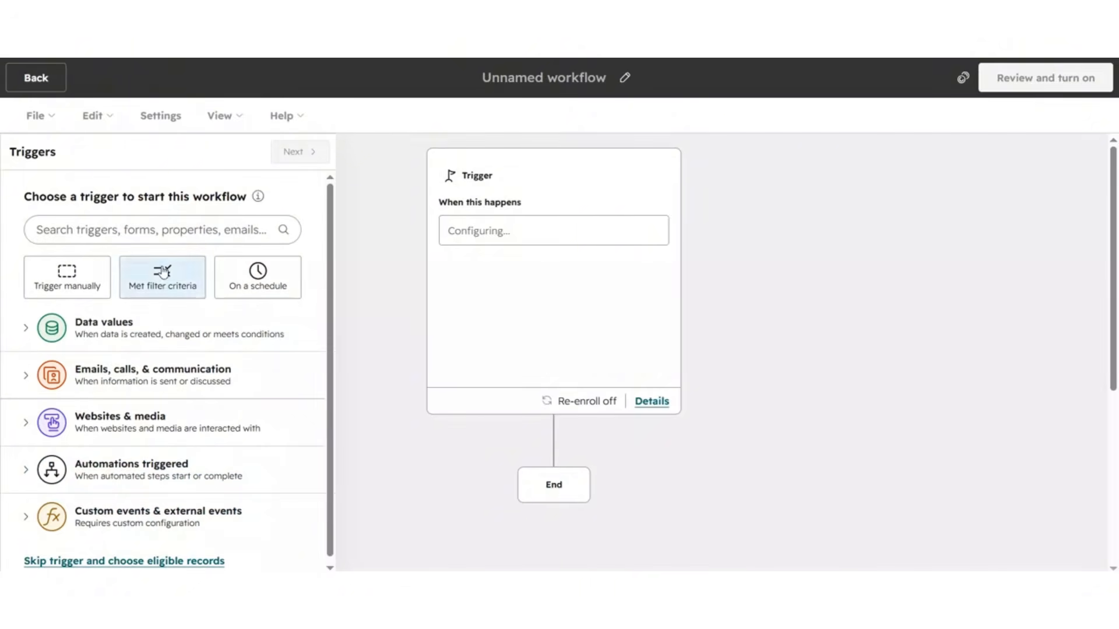
click(172, 229)
text(form)
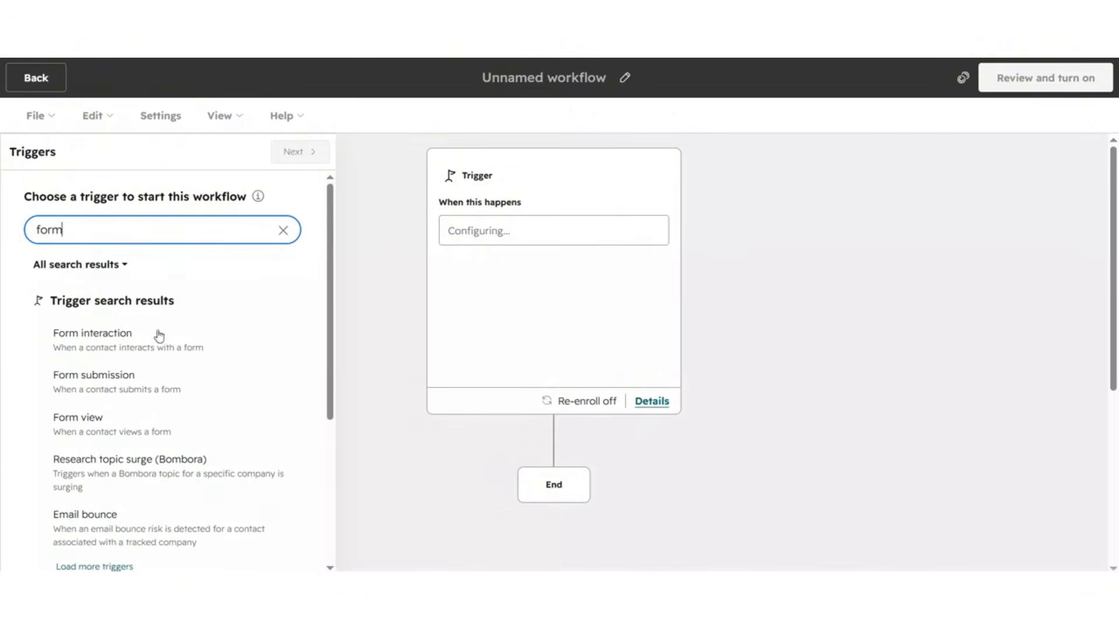
click(136, 391)
click(90, 324)
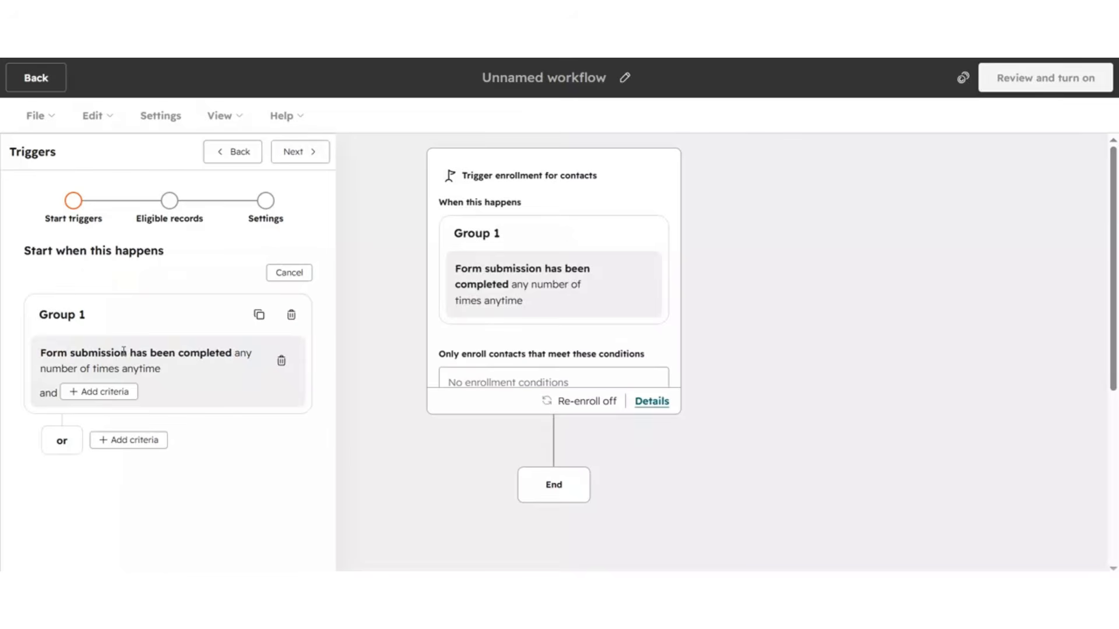
Step: Add an OR trigger group for Opened marketing email to the workflow's triggers
click(101, 442)
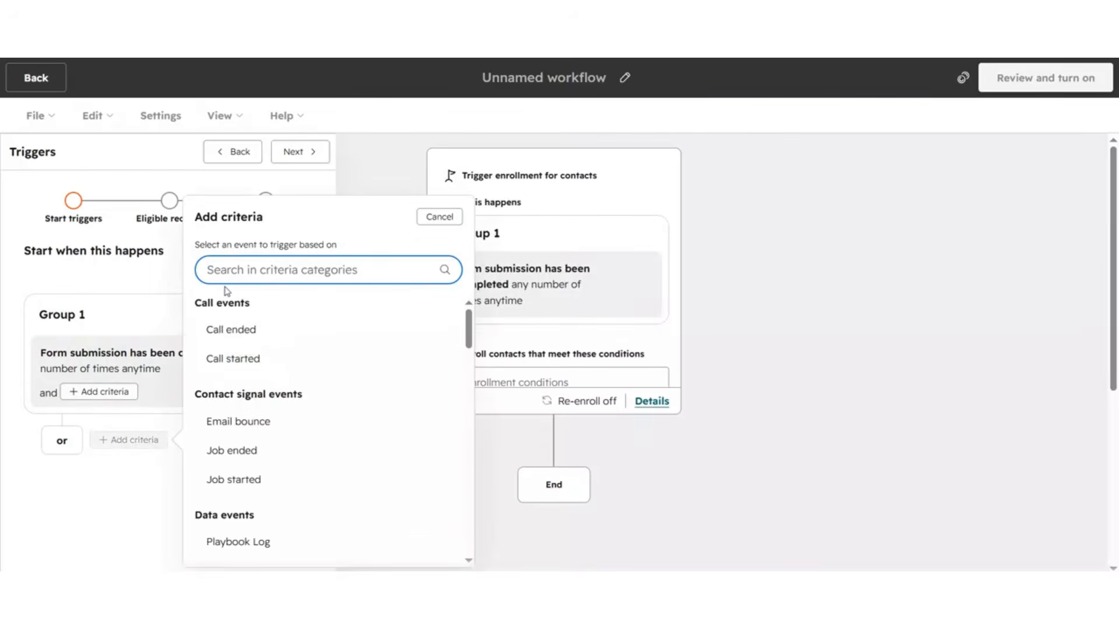
text(market)
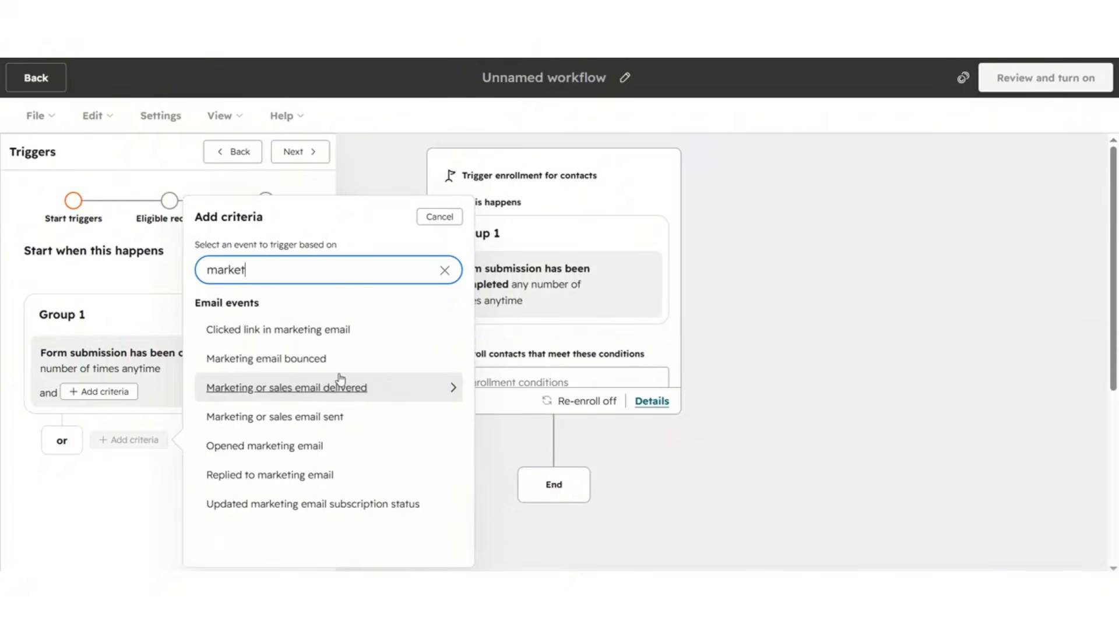
click(321, 456)
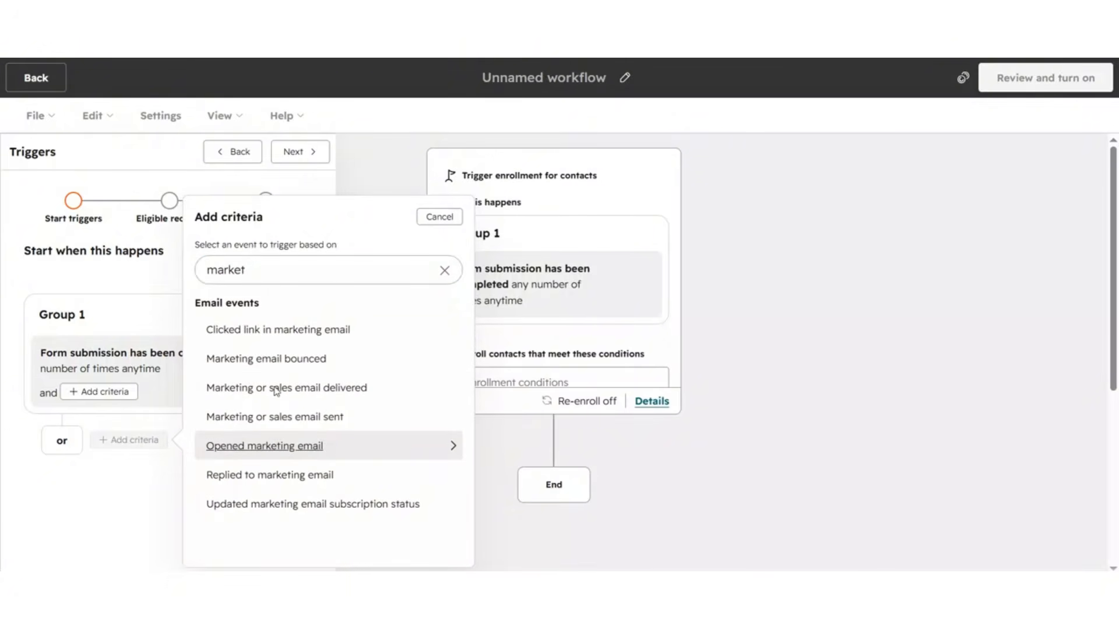
scroll(180, 293, up, 2)
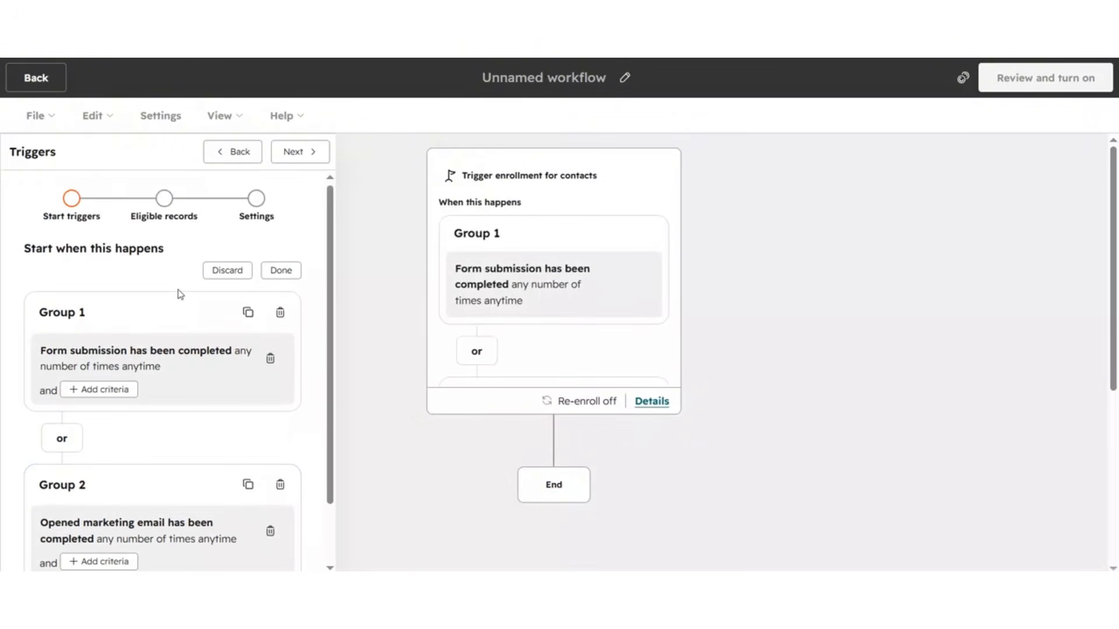
scroll(187, 485, down, 2)
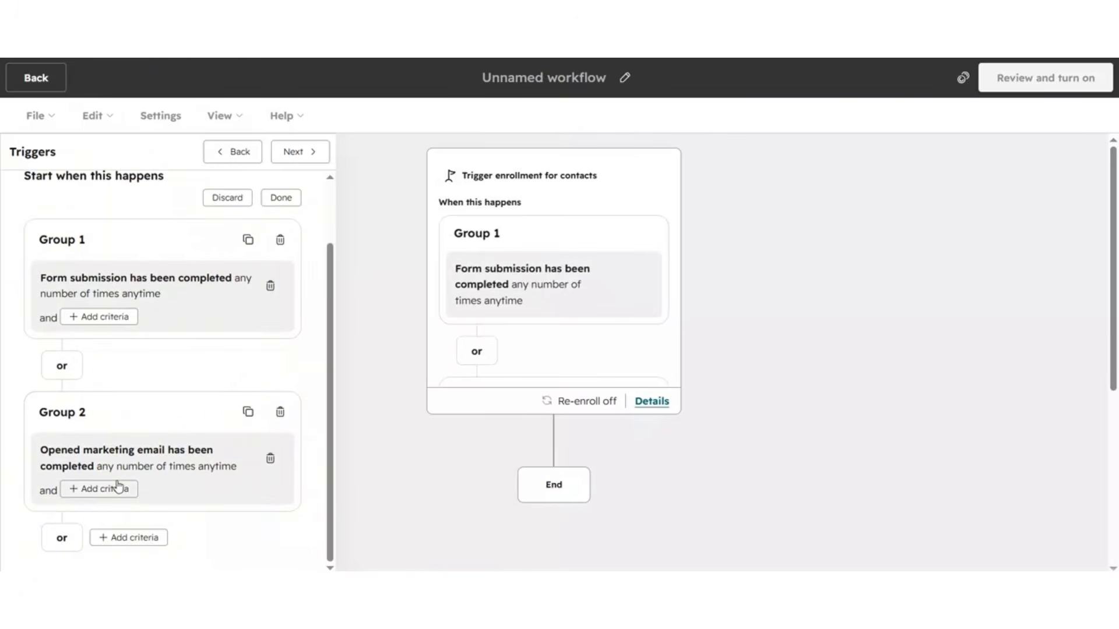
click(120, 320)
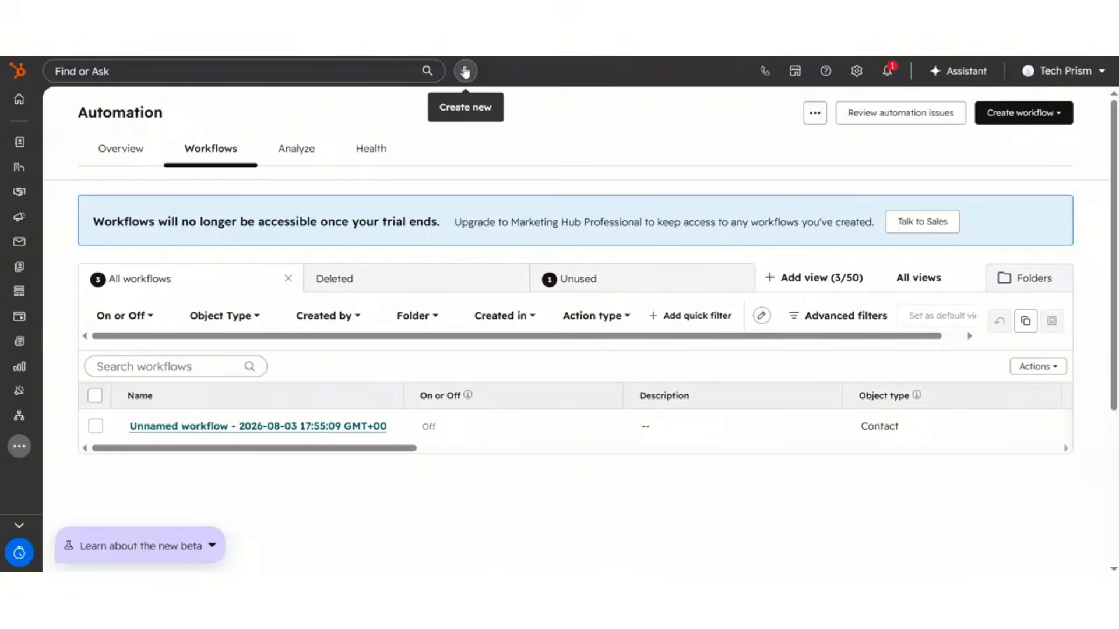
Step: Start creating a new contact and fill in its e-mail address, first name and last name
click(465, 71)
click(468, 109)
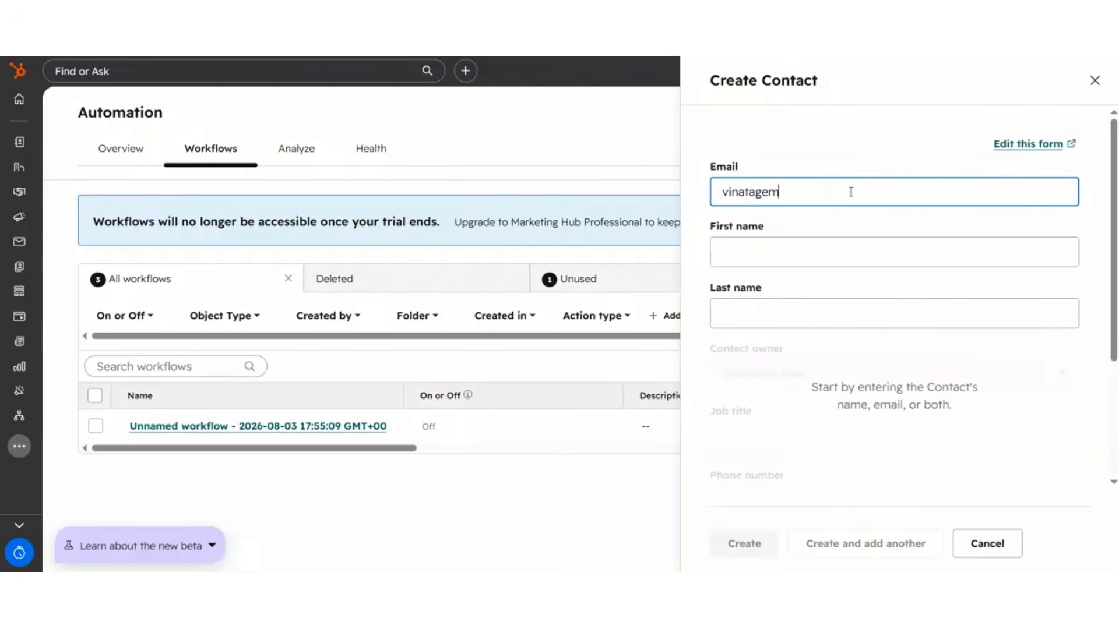
click(830, 260)
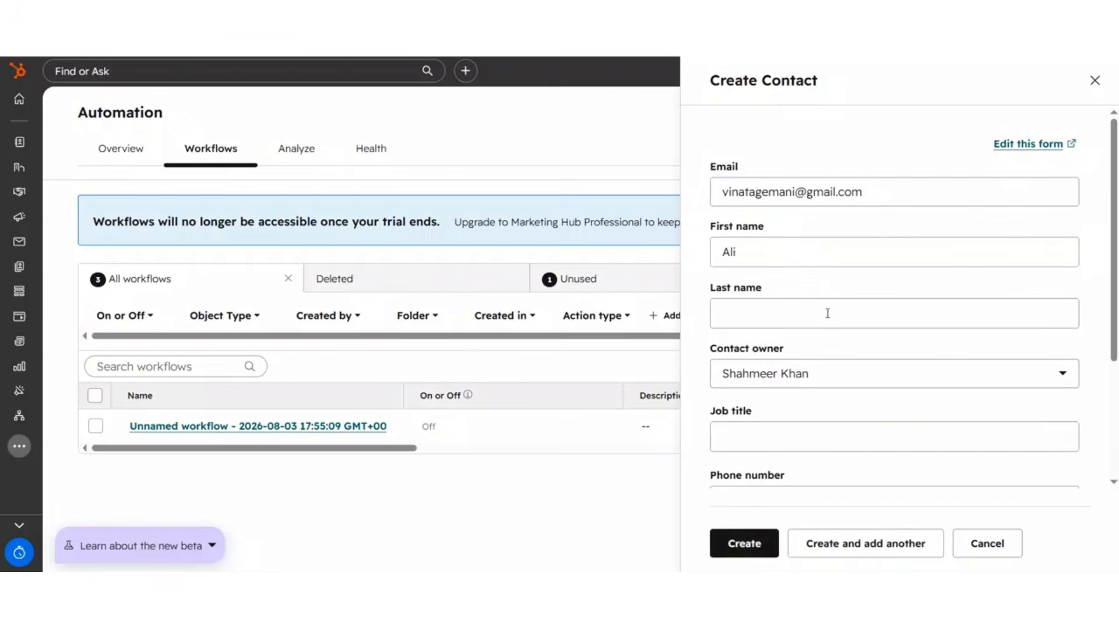
click(828, 314)
Step: Set the contact's job title to CEO and its status to New, then create the contact
click(810, 439)
text(CEO)
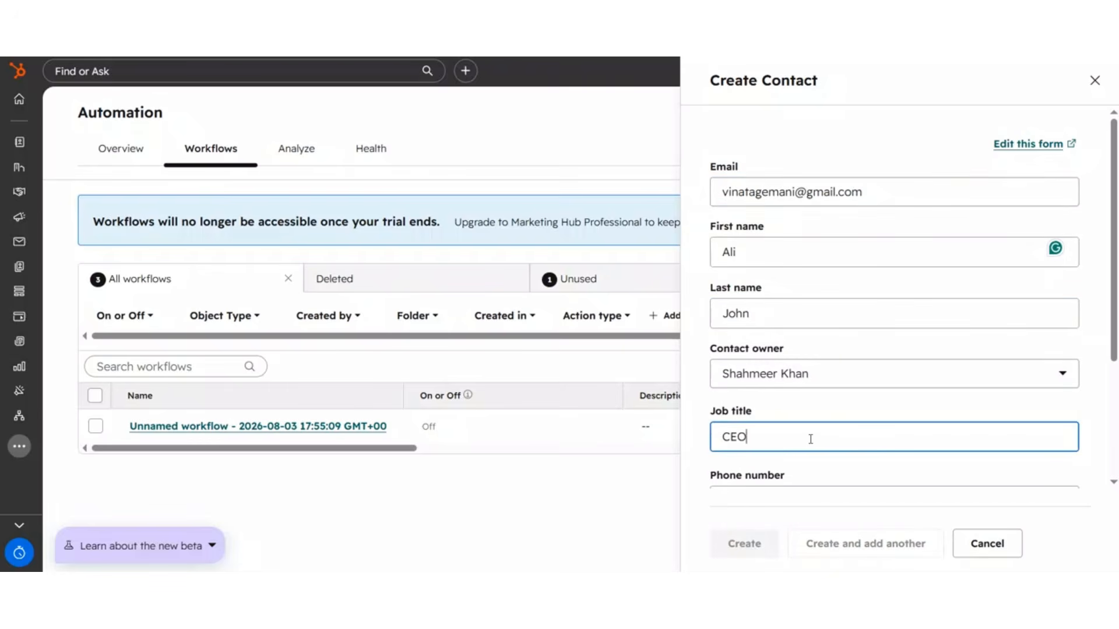
scroll(855, 374, down, 3)
click(799, 447)
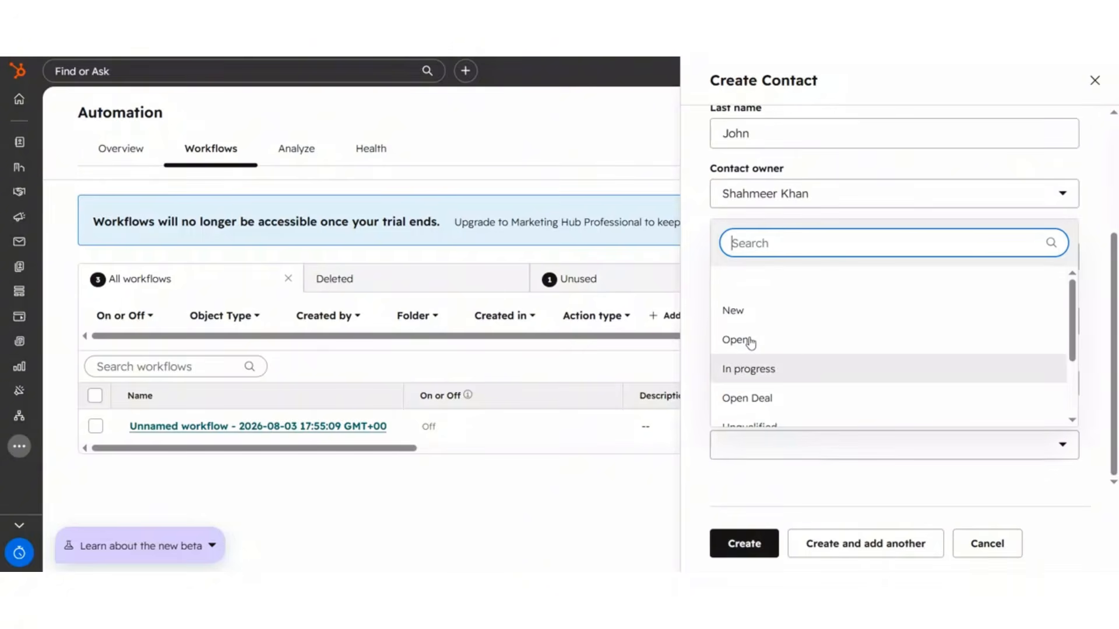
click(753, 312)
click(744, 543)
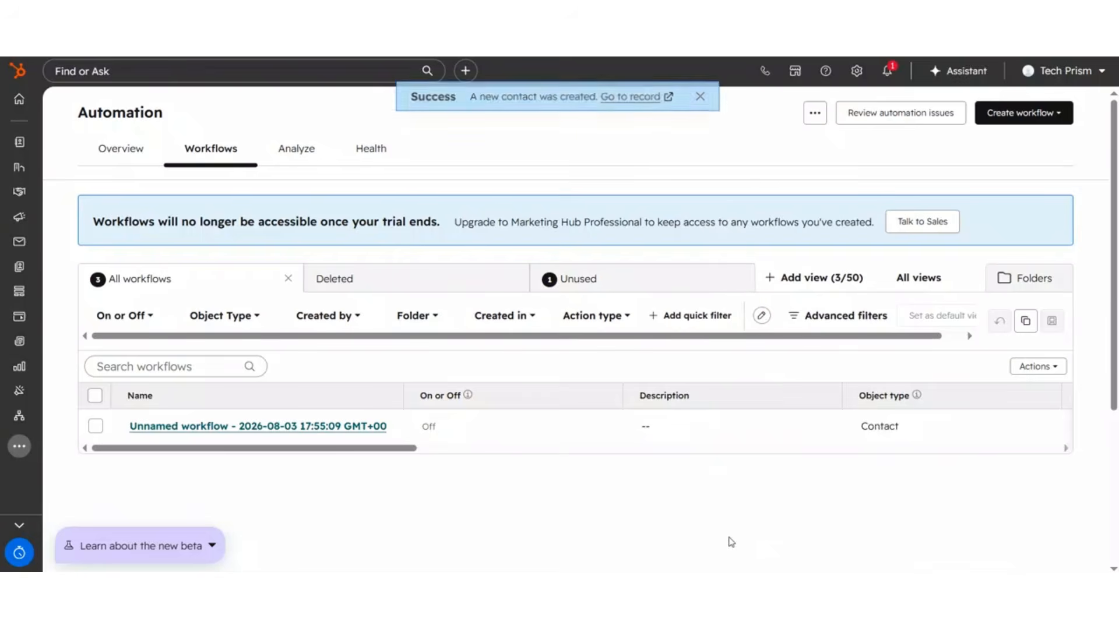
Step: Open the unnamed workflow and test it on the new contact with the Completes a trigger event scenario
click(266, 427)
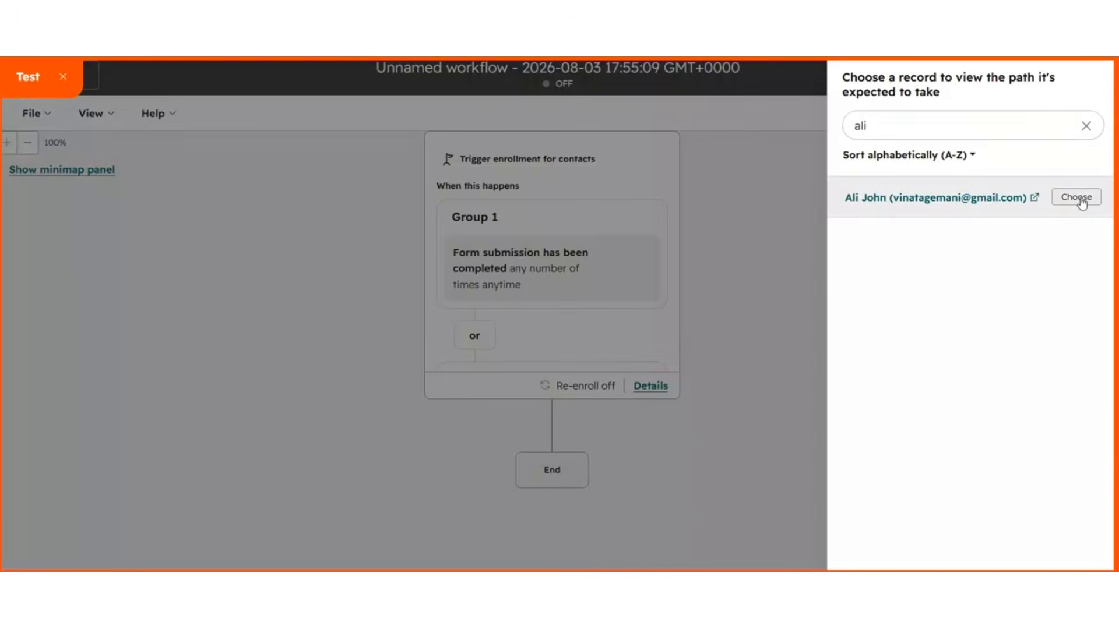
click(1078, 198)
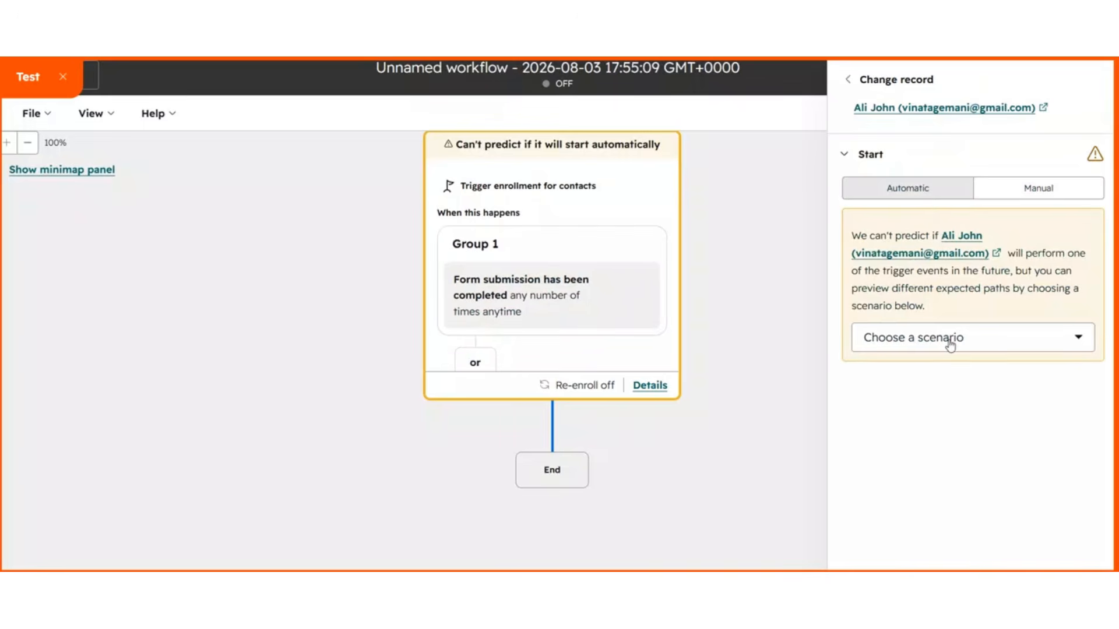
click(950, 345)
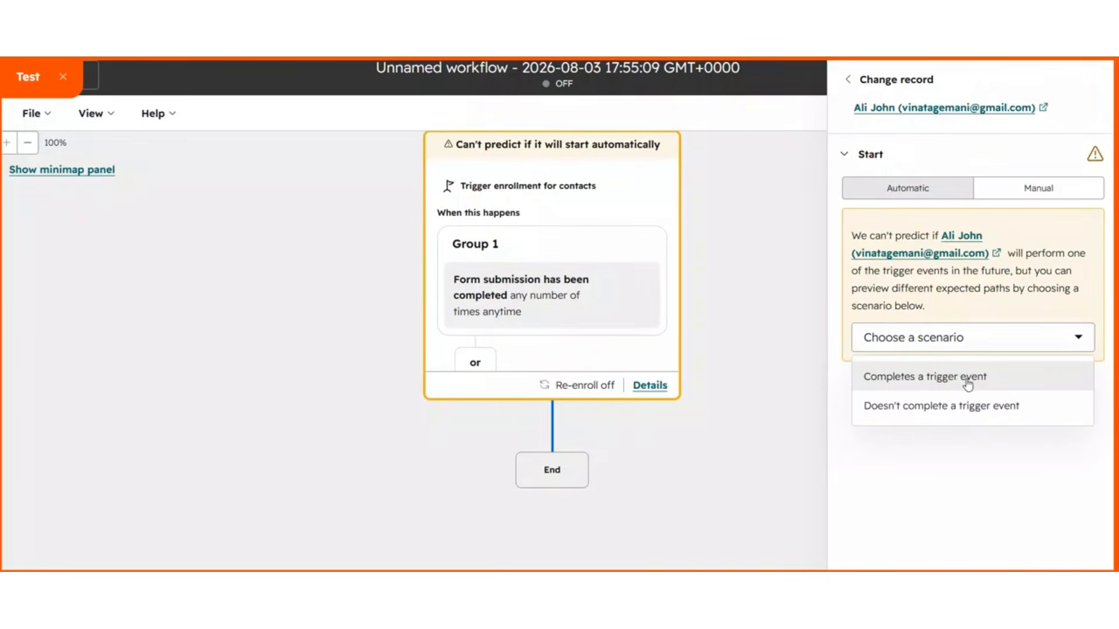
click(947, 379)
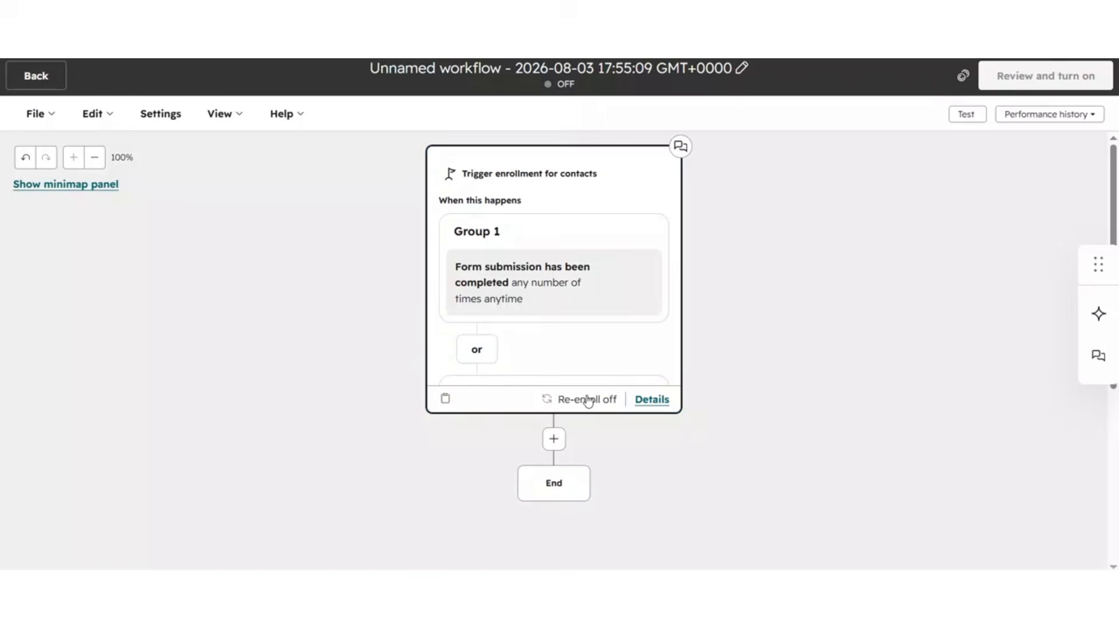
Step: Open the trigger's settings and turn on re-enrollment for contacts after they complete the workflow
click(652, 399)
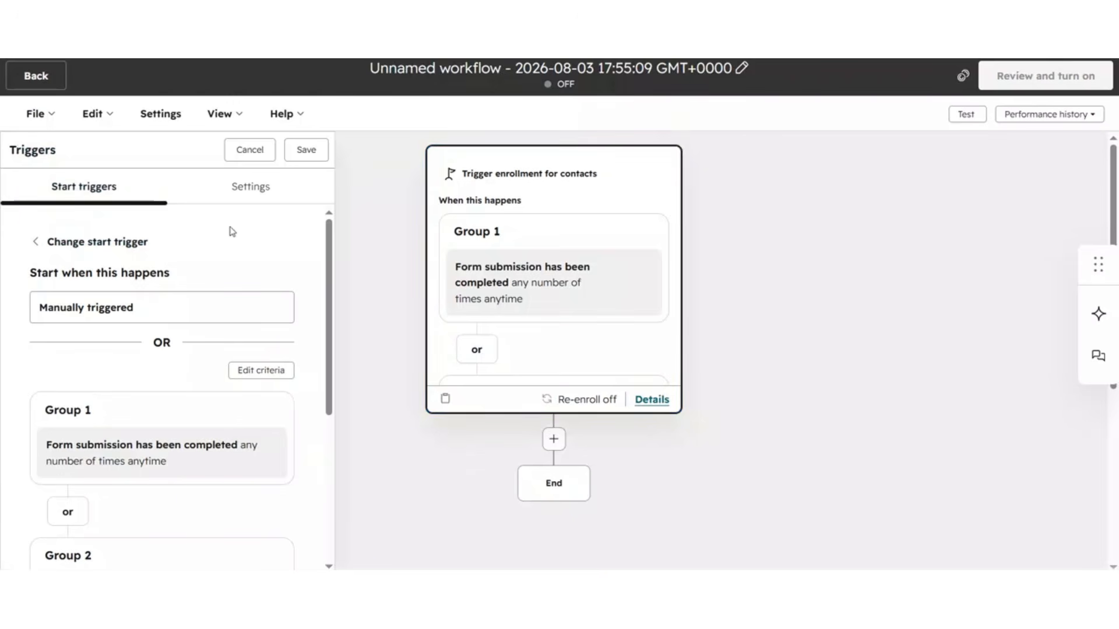
click(240, 194)
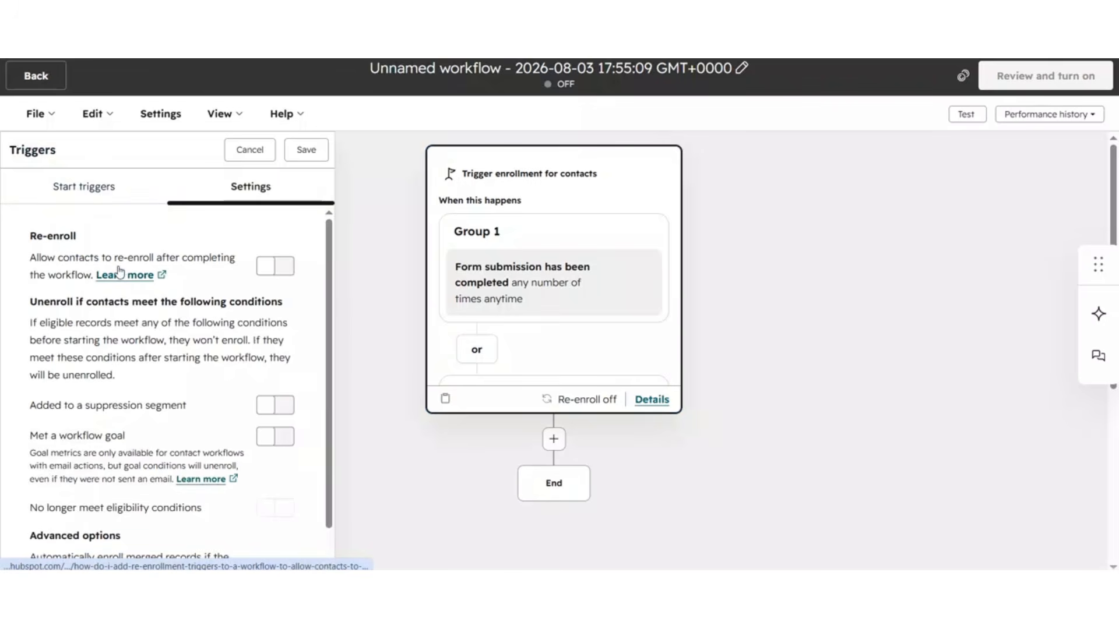
click(284, 266)
scroll(276, 334, down, 1)
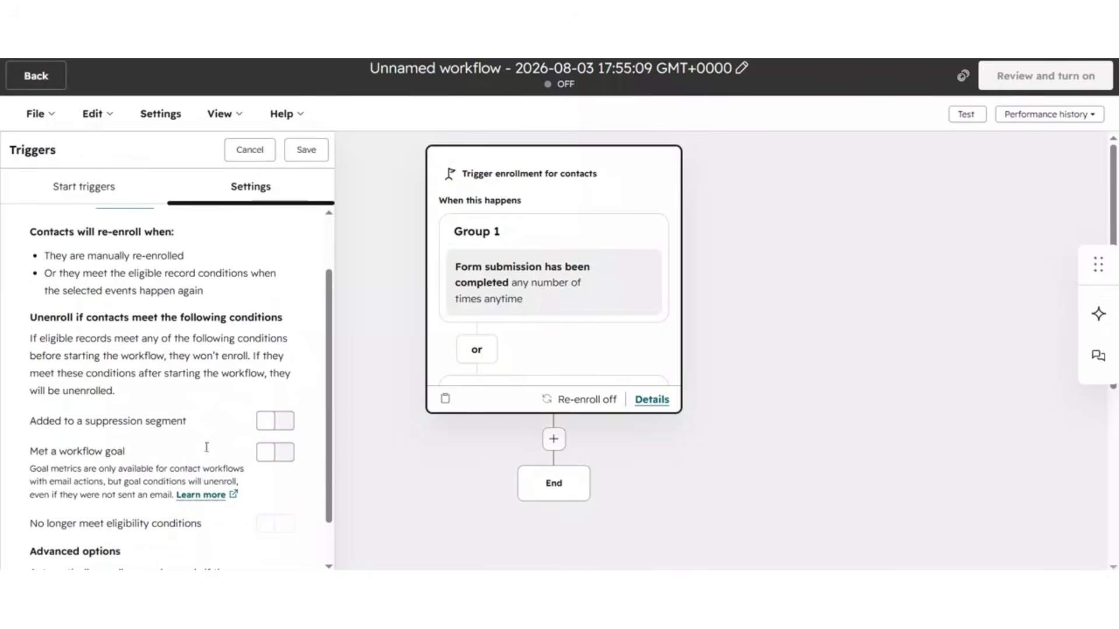
click(274, 426)
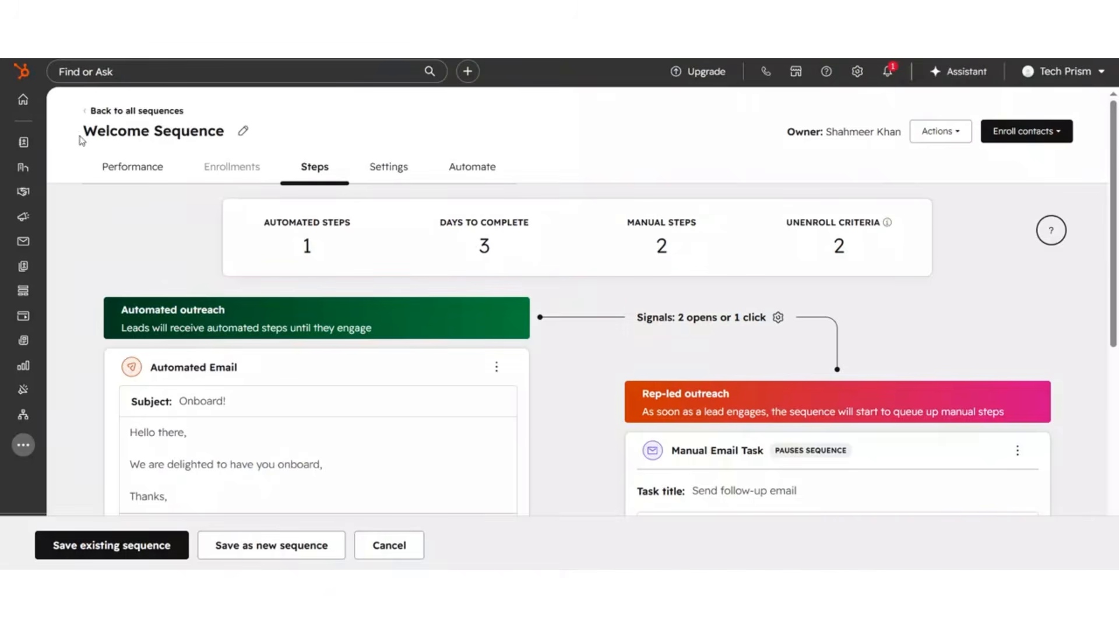
Step: Examine the Welcome Sequence's steps, the follow-up manual email task's details, and the sequence's automation and settings tabs
scroll(136, 350, down, 1)
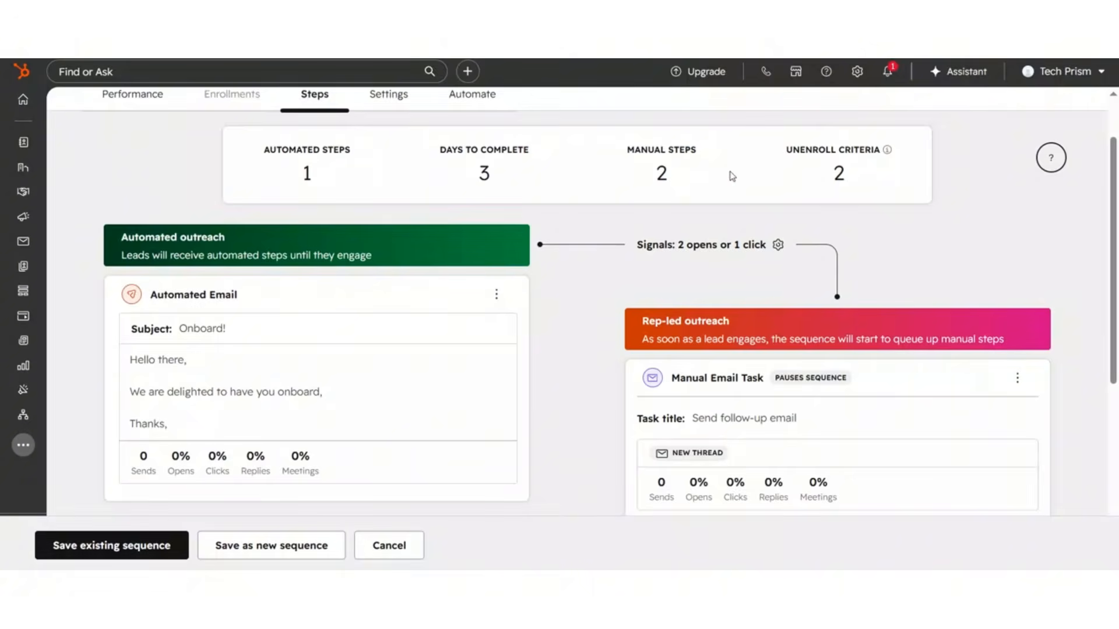
scroll(420, 183, up, 1)
scroll(697, 367, down, 3)
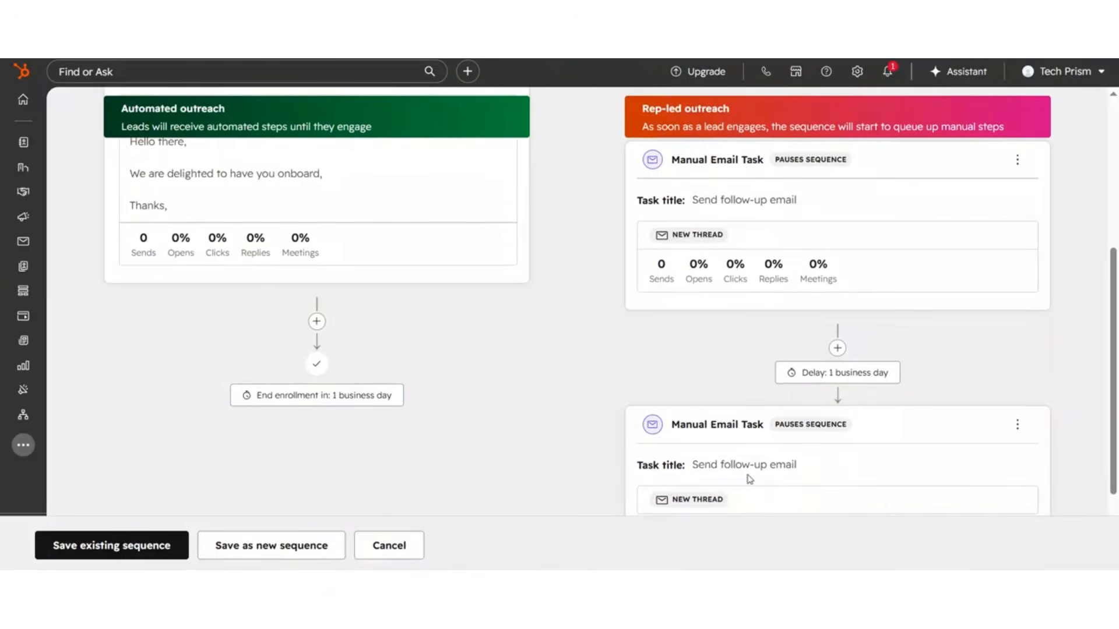
scroll(750, 479, down, 2)
click(1016, 292)
click(962, 327)
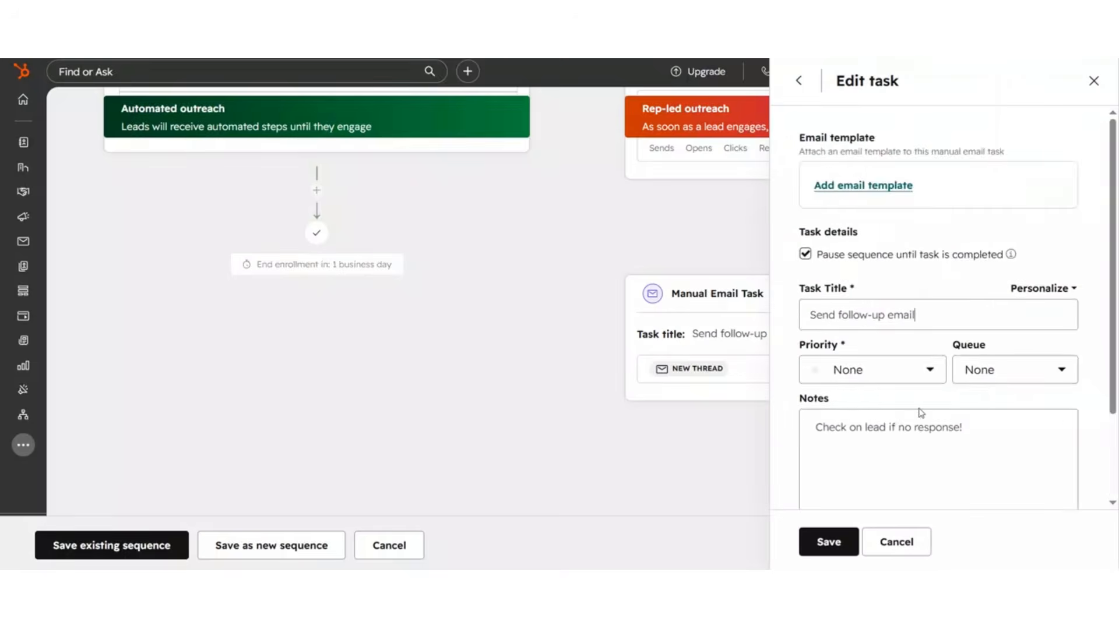
scroll(920, 412, down, 2)
click(828, 541)
scroll(787, 291, up, 2)
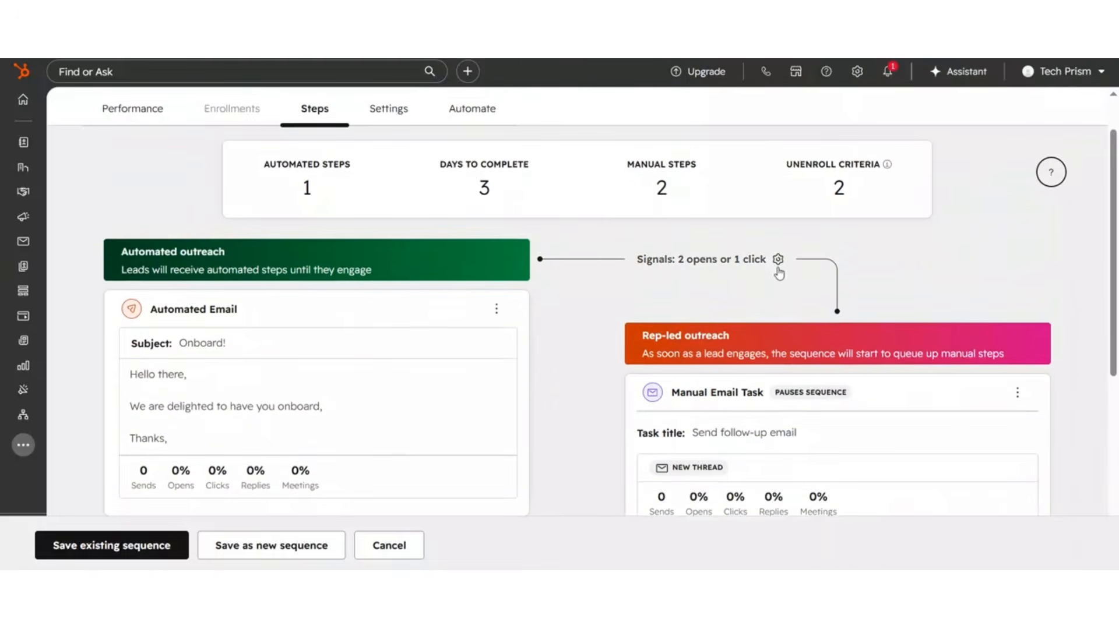
scroll(834, 197, up, 1)
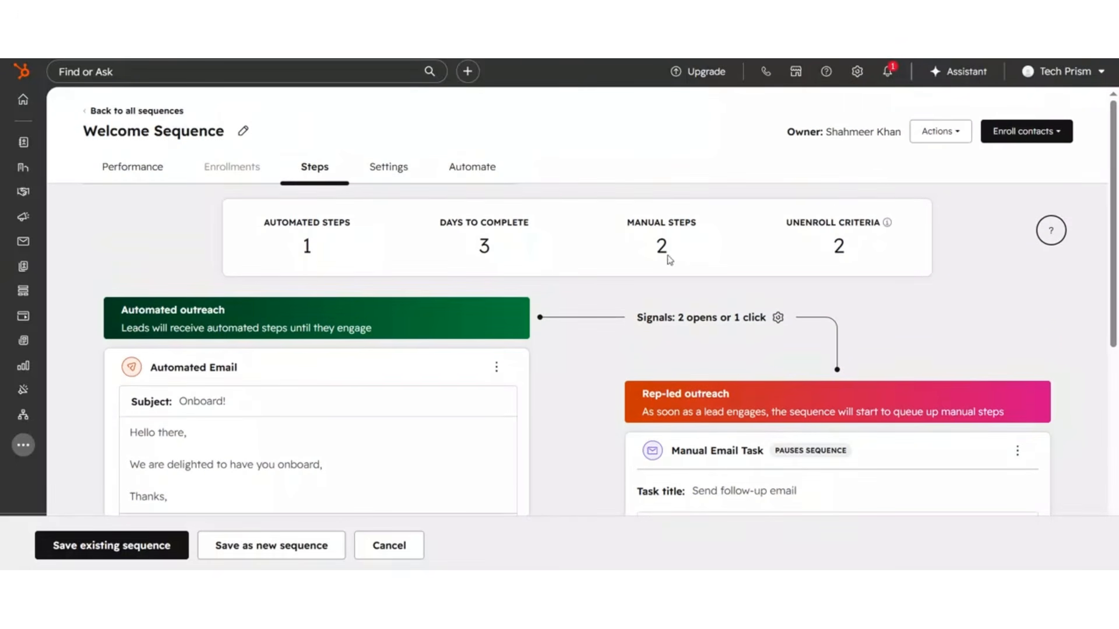
click(490, 172)
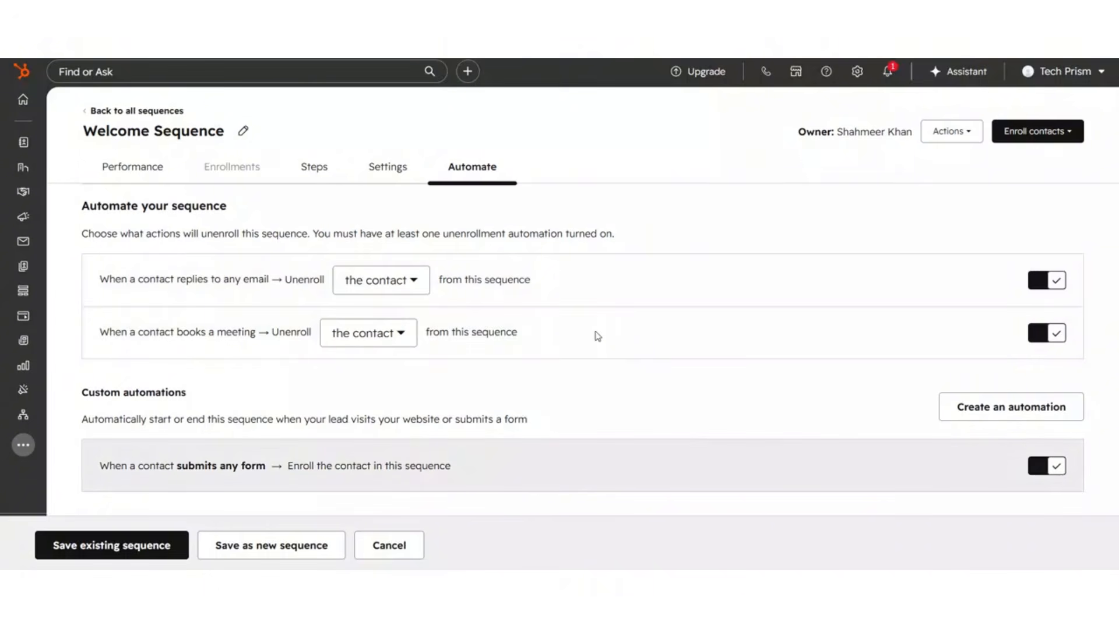
click(387, 168)
scroll(629, 390, down, 4)
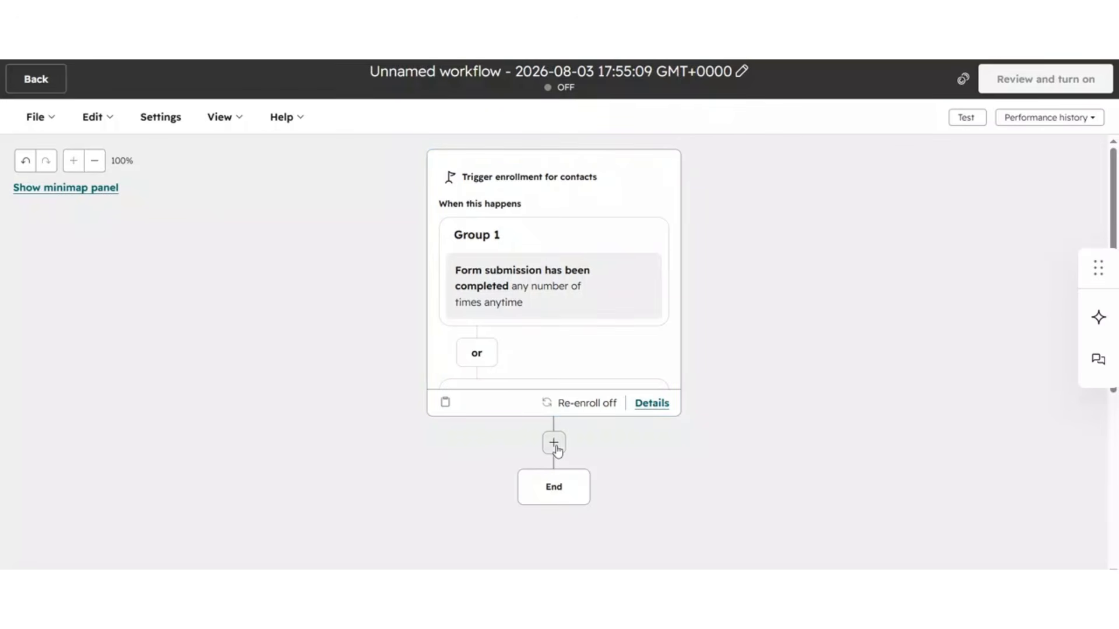
Step: Add a Send internal email notification action after the workflow's trigger
click(554, 444)
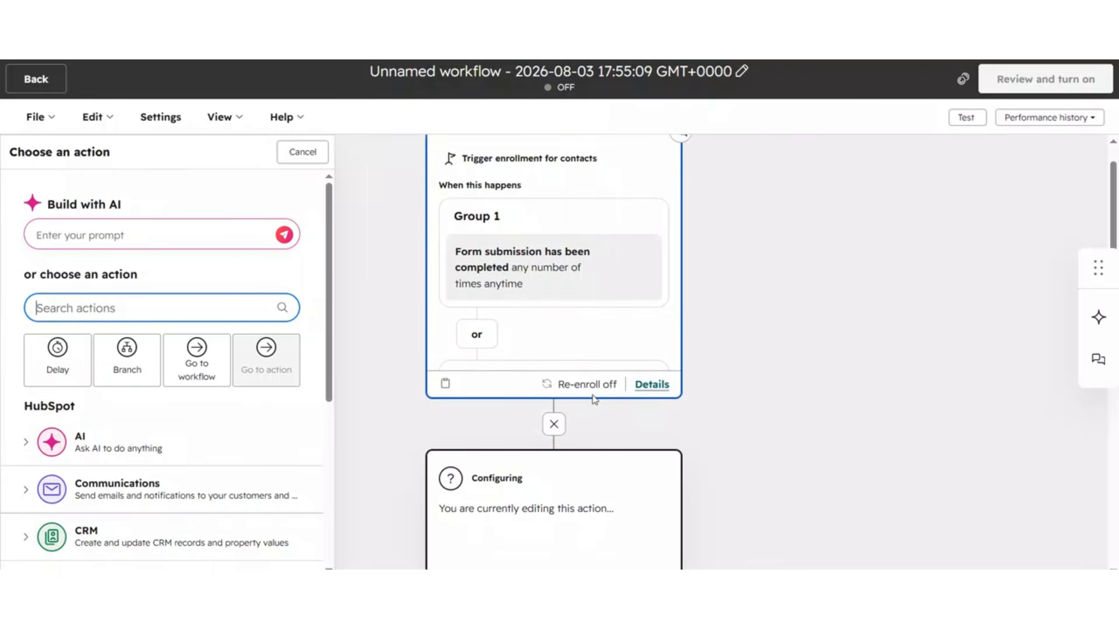
scroll(134, 373, down, 3)
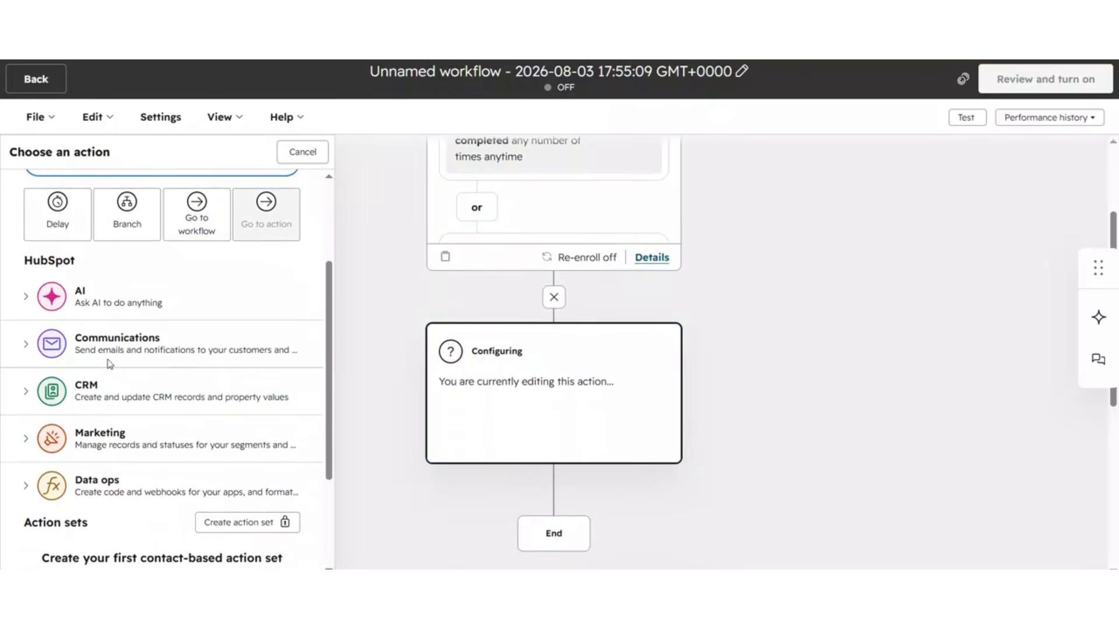
click(115, 350)
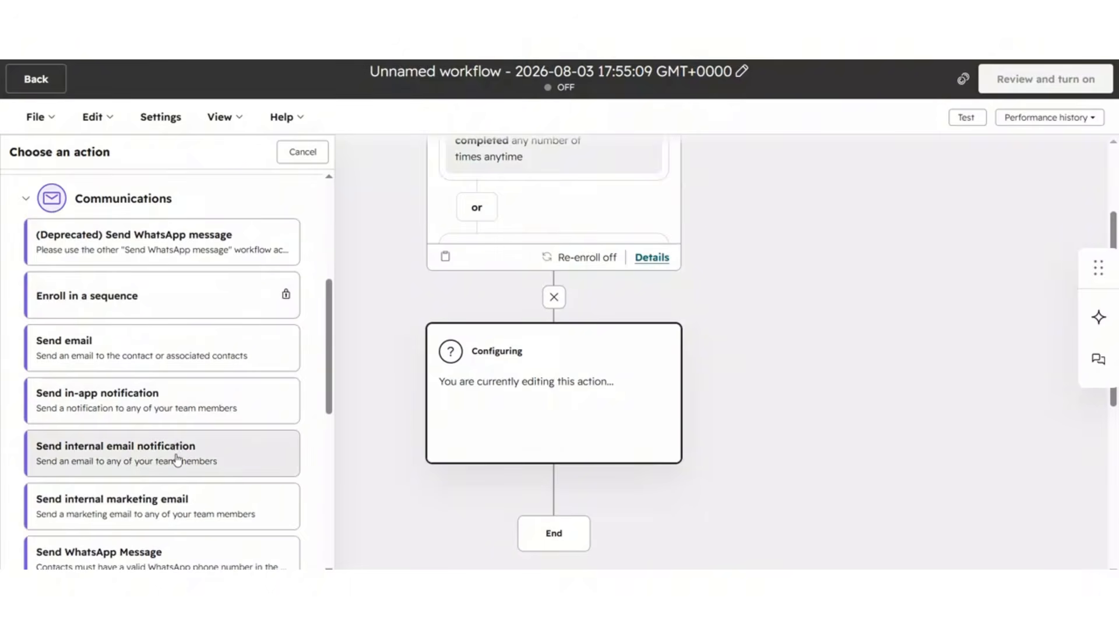
click(198, 452)
scroll(240, 257, down, 1)
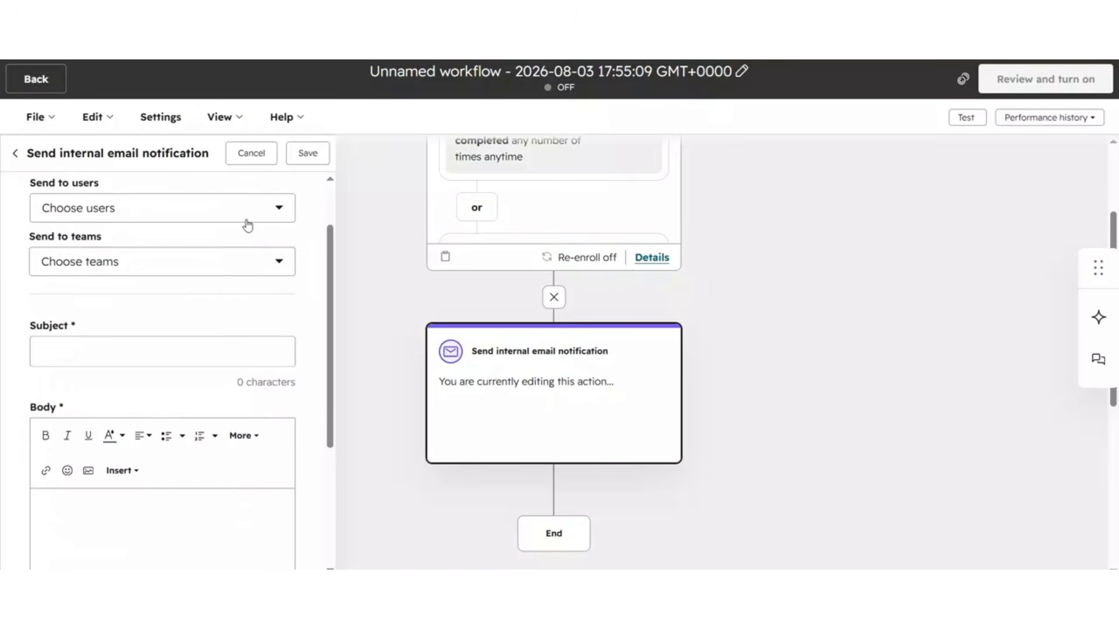
click(245, 220)
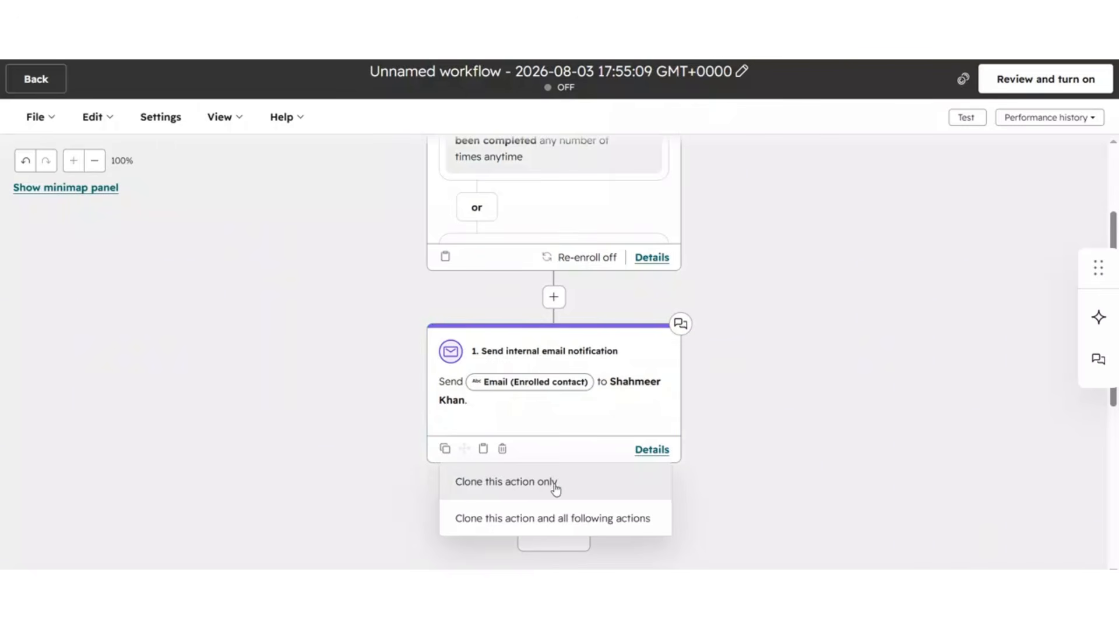
click(556, 490)
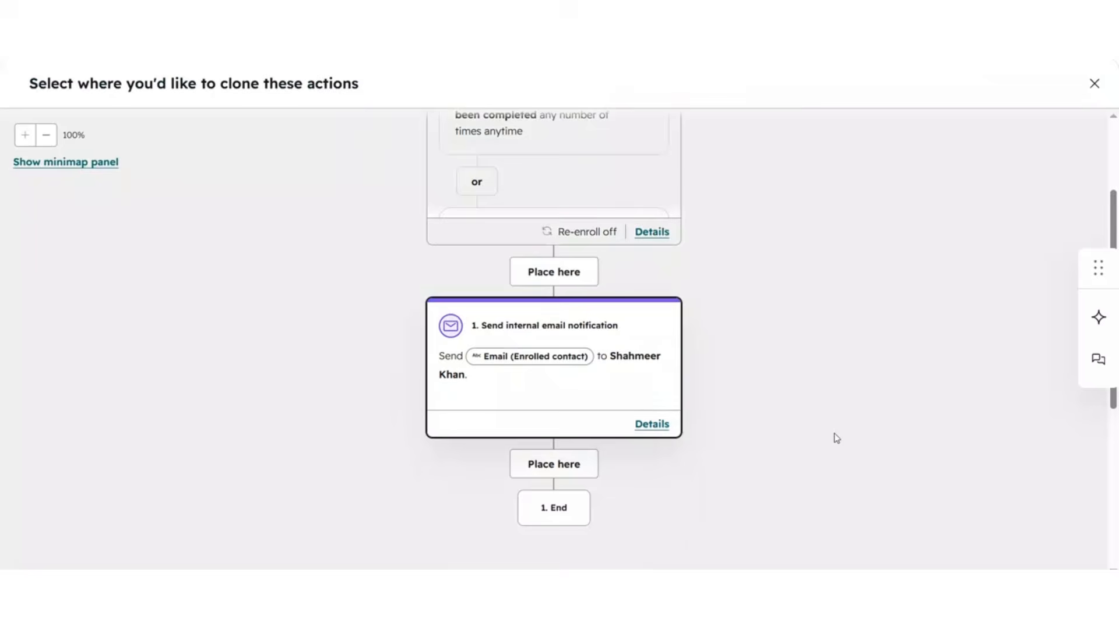
Step: Clone the internal email notification action and place the copy below the original
scroll(816, 431, down, 1)
scroll(800, 421, up, 3)
scroll(803, 398, down, 2)
drag(655, 360, 782, 313)
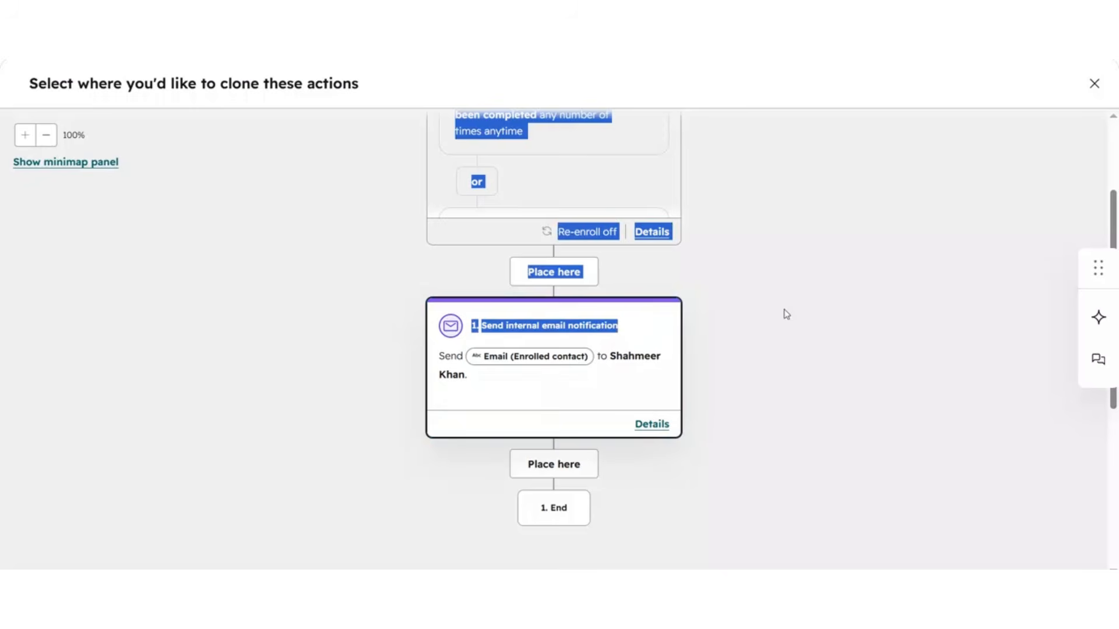
click(809, 344)
click(582, 466)
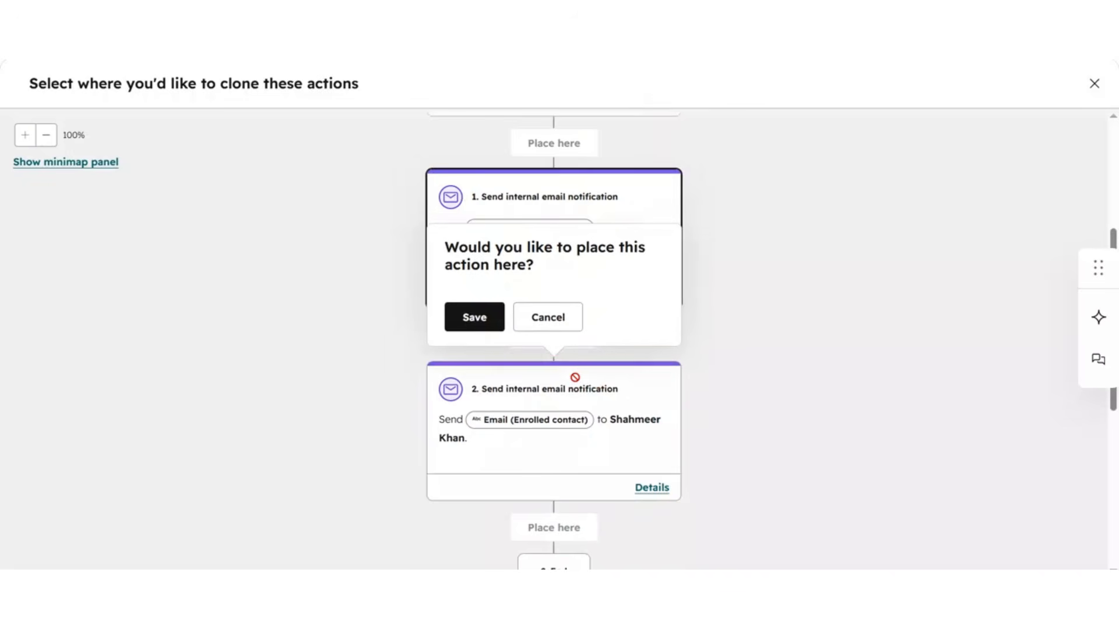
click(472, 317)
Step: Add a delay until the calendar date August 5, 2026 at 12:00 AM in the account time zone
scroll(632, 309, up, 3)
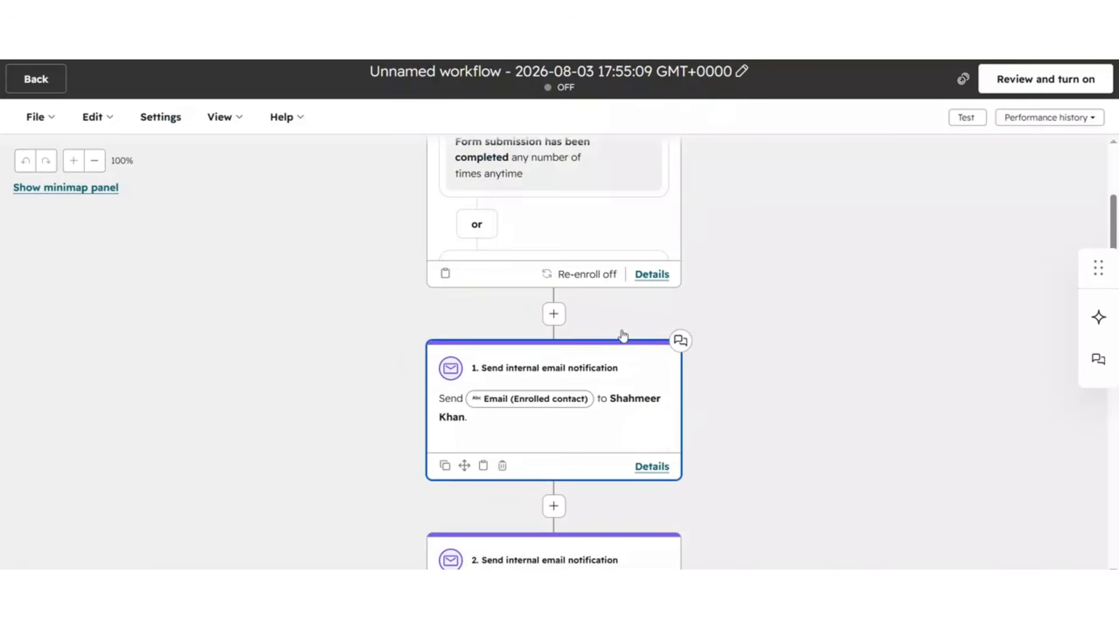
scroll(609, 270, down, 5)
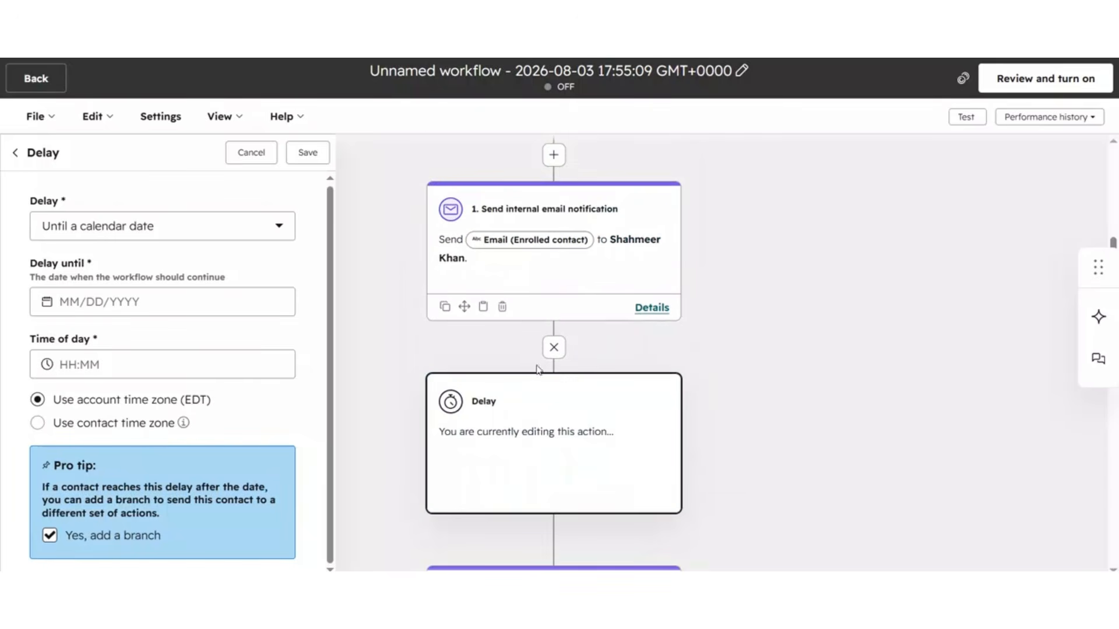
click(175, 226)
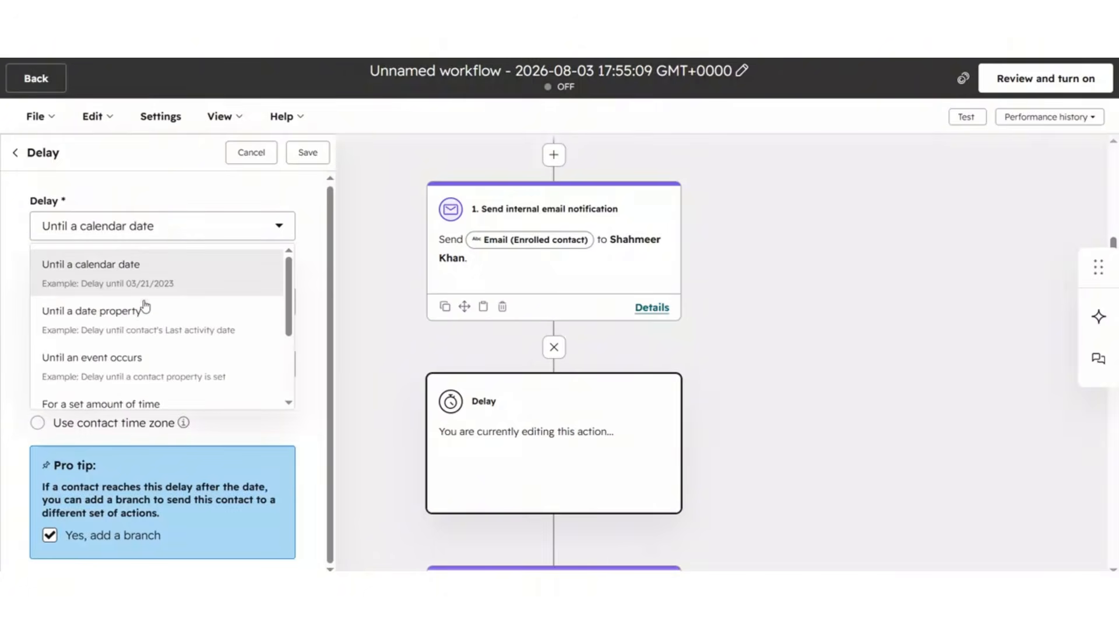
scroll(165, 335, down, 3)
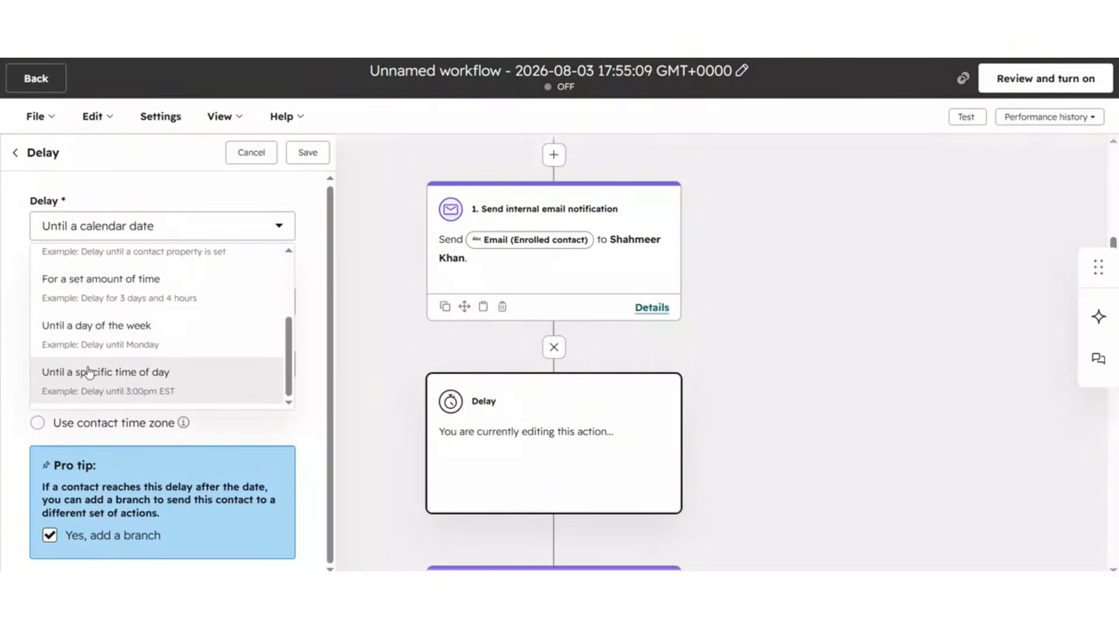
scroll(181, 374, up, 3)
click(163, 282)
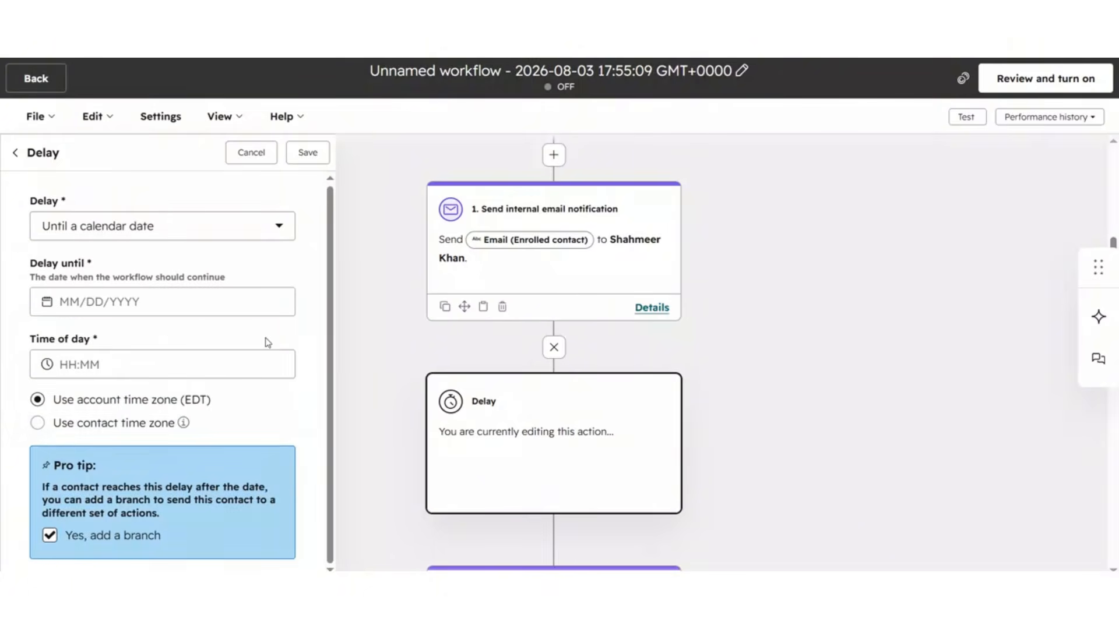
click(130, 301)
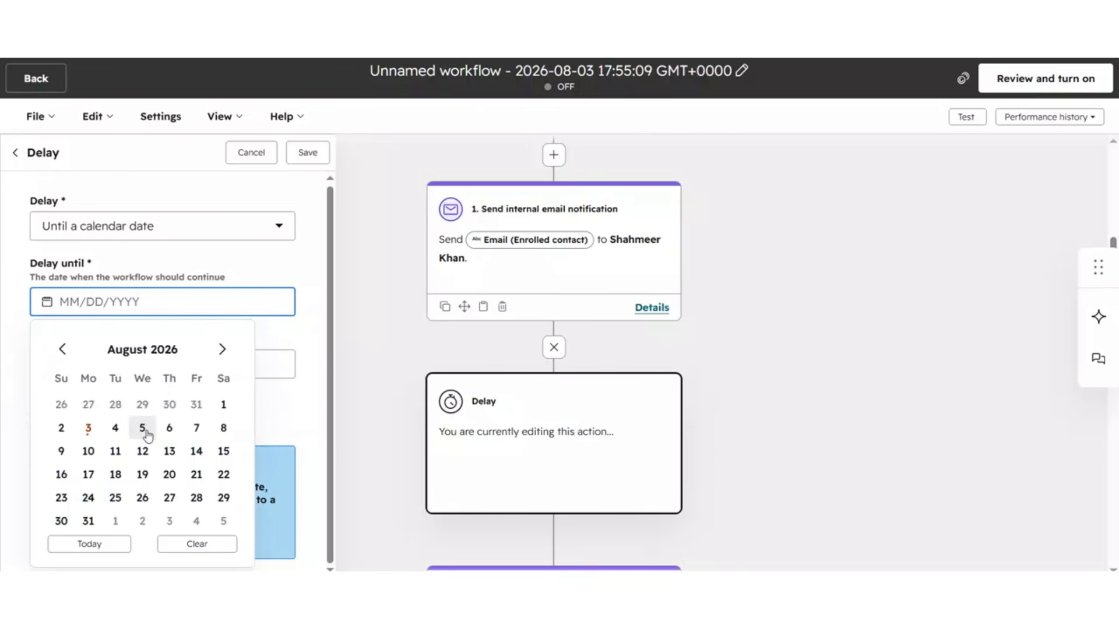
click(145, 428)
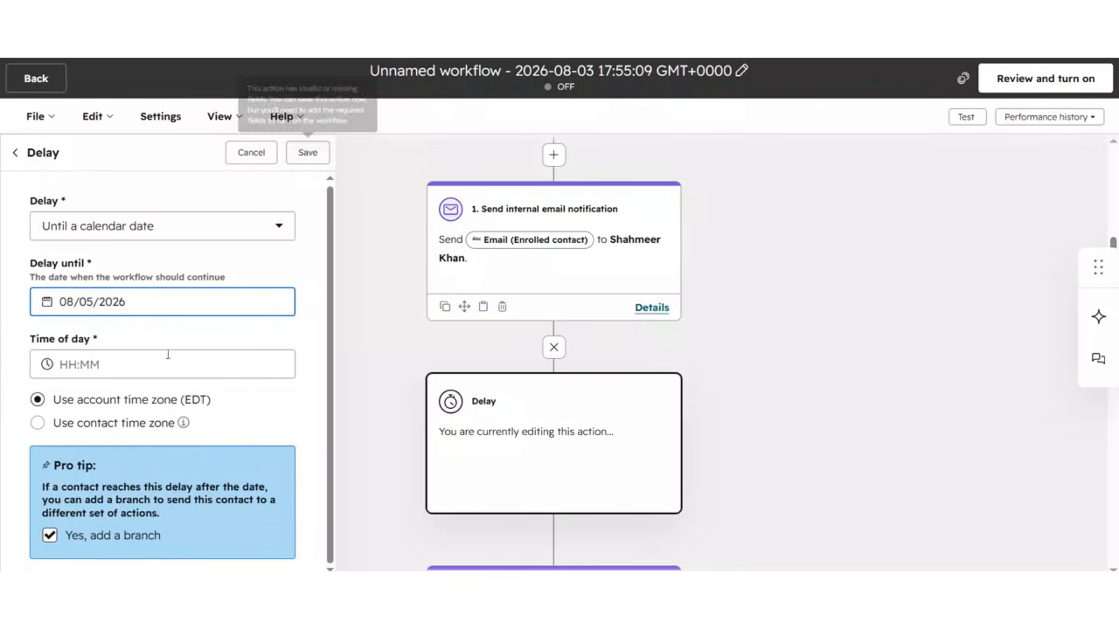
click(139, 365)
click(127, 397)
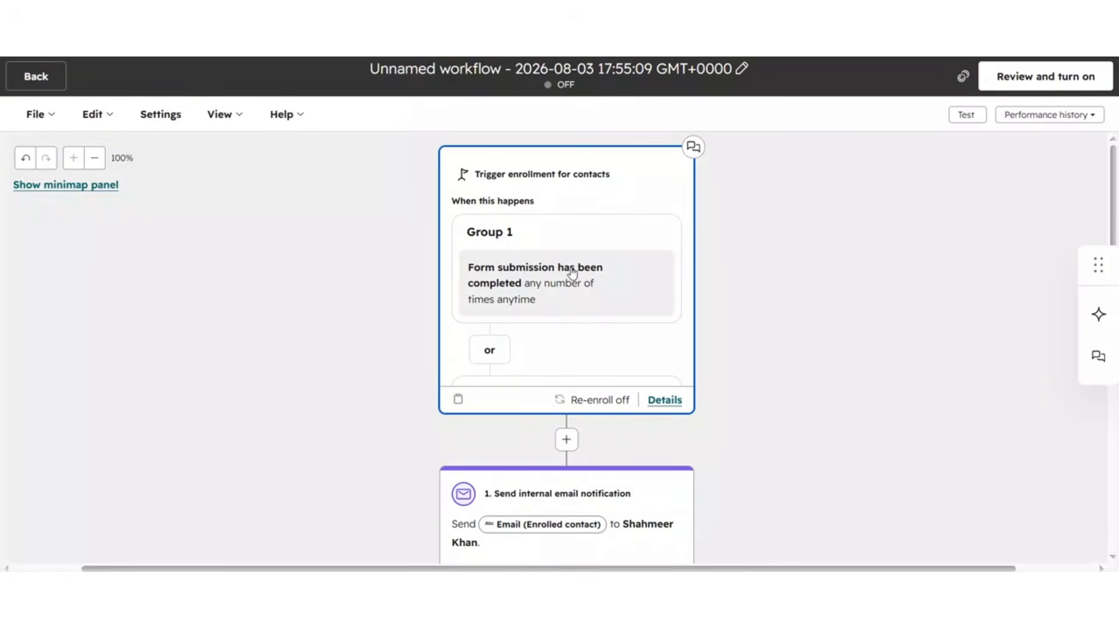
Step: Review the workflow's actions, branch and notification settings alongside the sequence automation workflow
scroll(572, 273, down, 3)
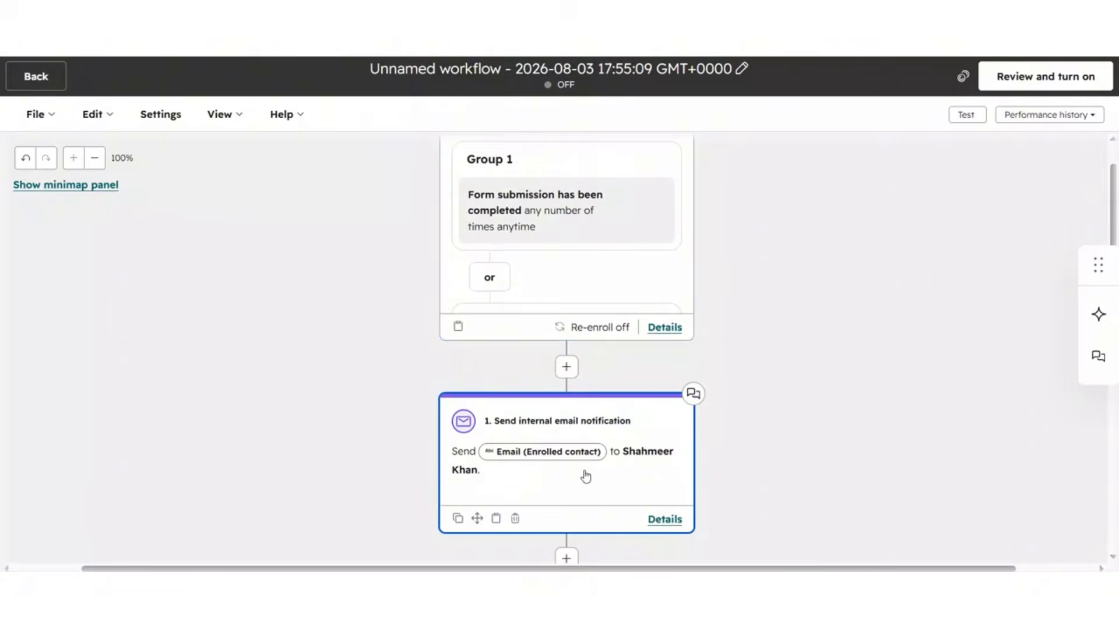
scroll(546, 495, down, 8)
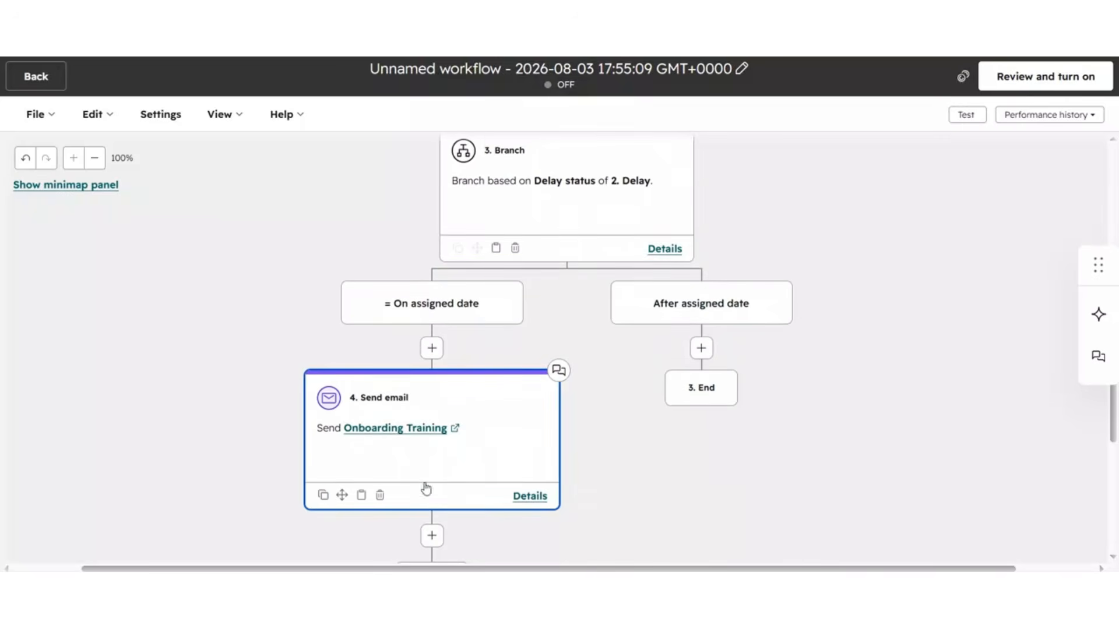
scroll(545, 347, up, 5)
scroll(523, 286, up, 5)
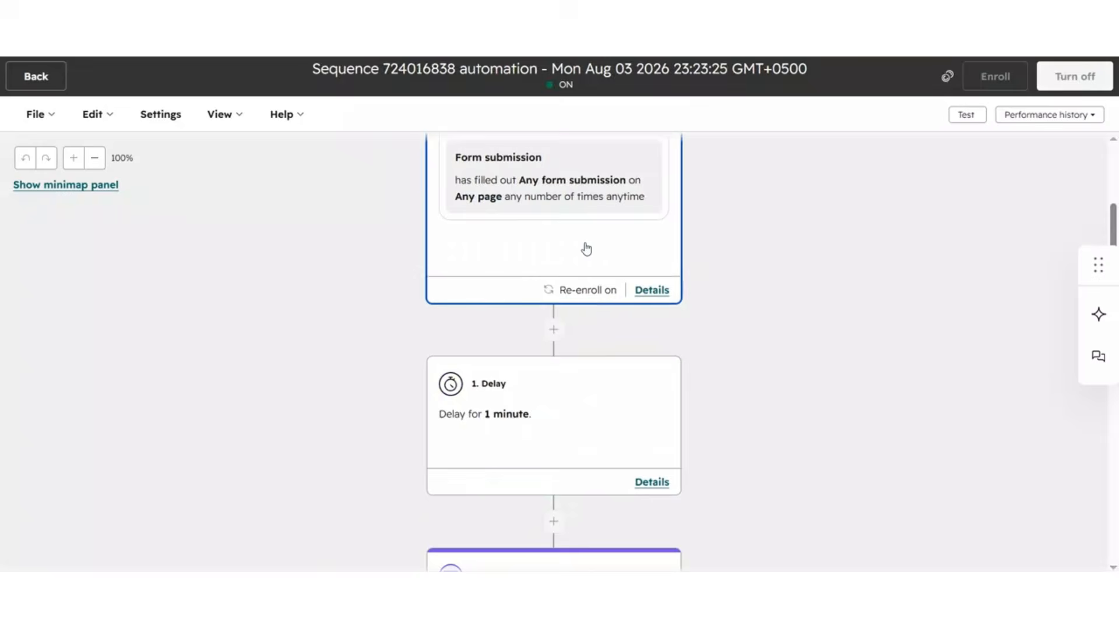
scroll(586, 248, up, 3)
scroll(587, 395, down, 5)
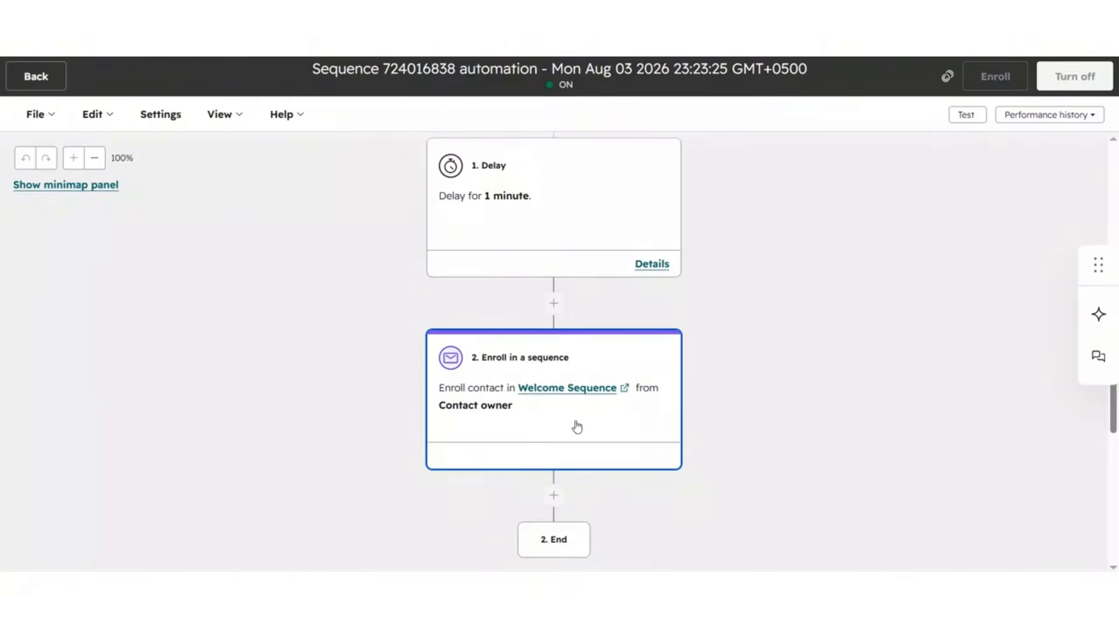
scroll(577, 427, up, 6)
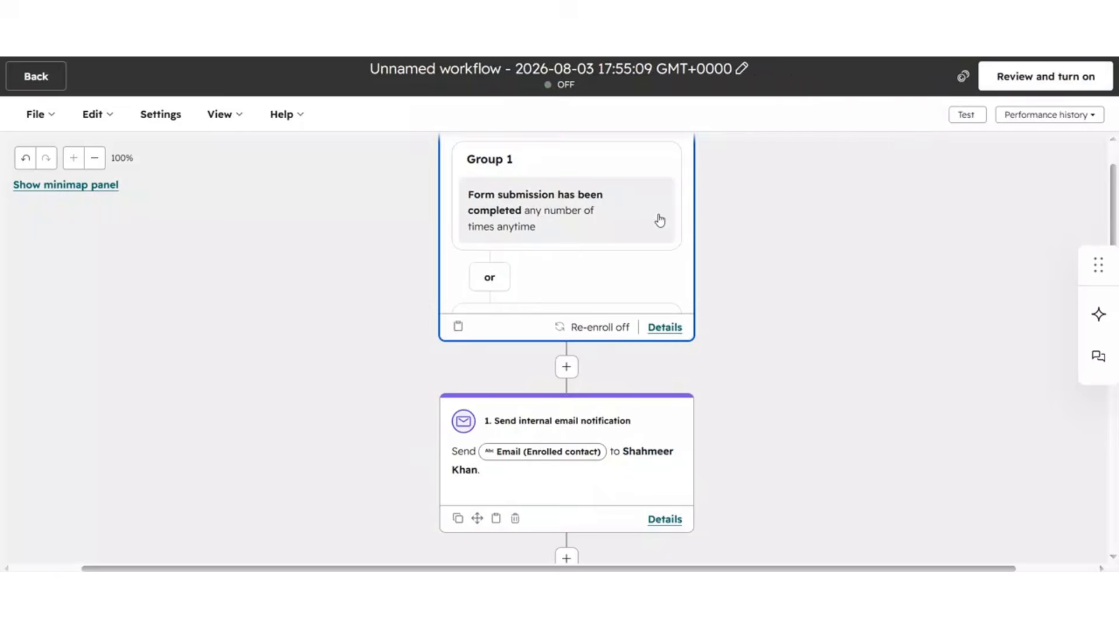
scroll(656, 217, up, 1)
scroll(617, 279, down, 6)
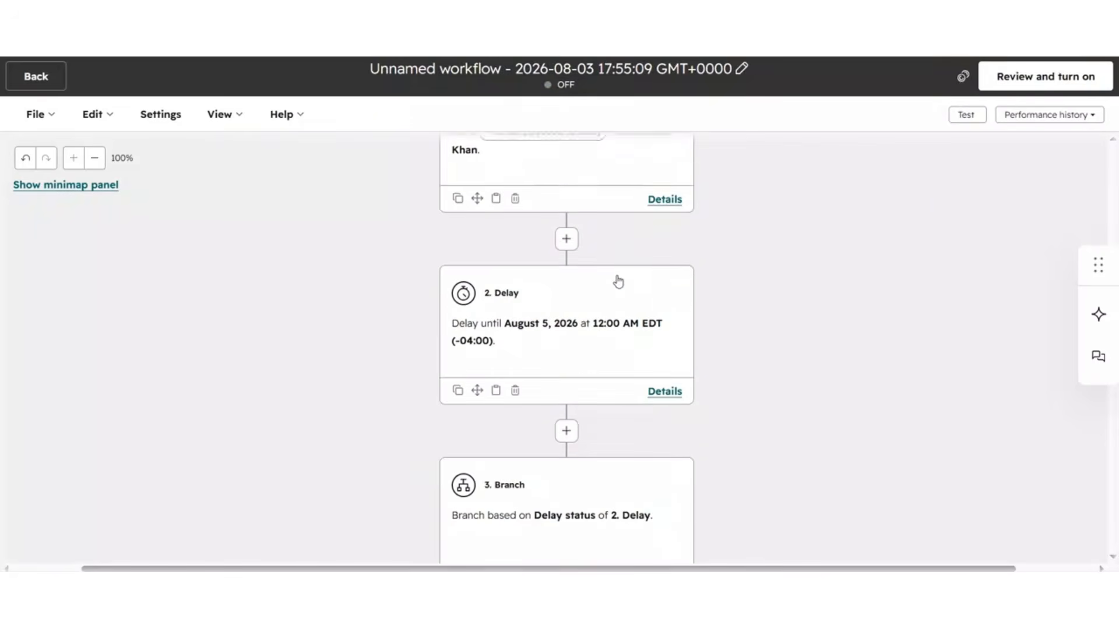
scroll(617, 281, down, 3)
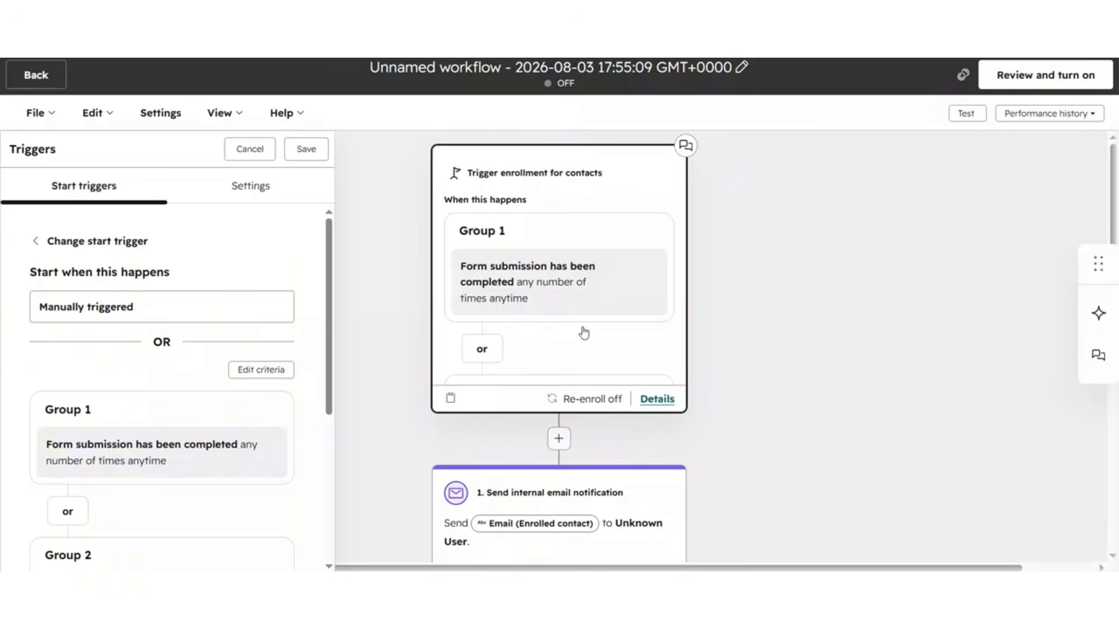
scroll(180, 350, down, 2)
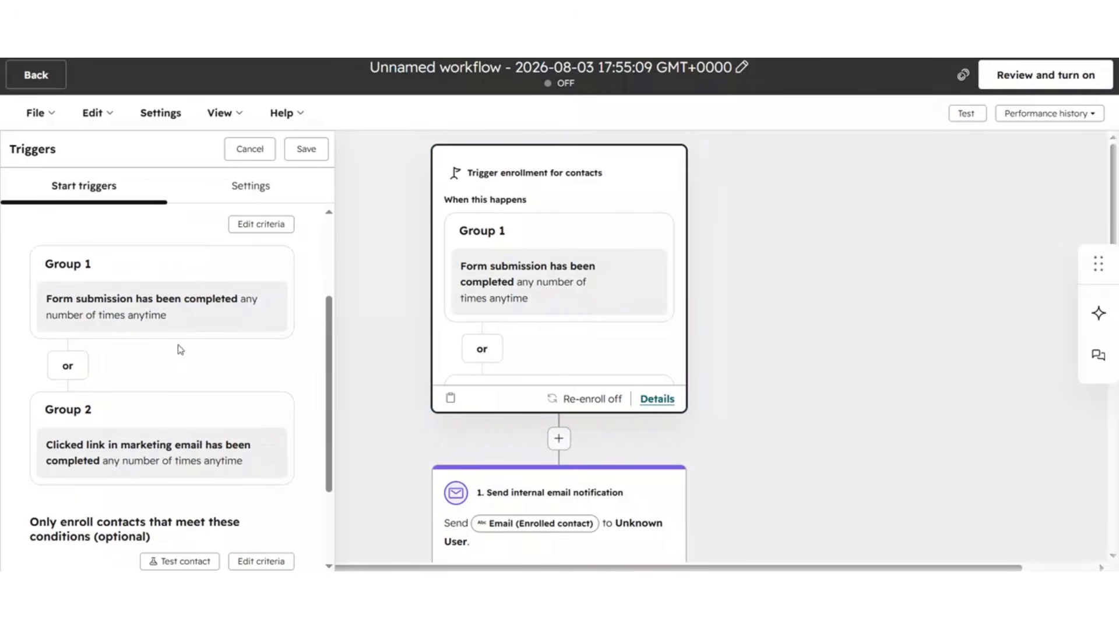
scroll(567, 345, down, 4)
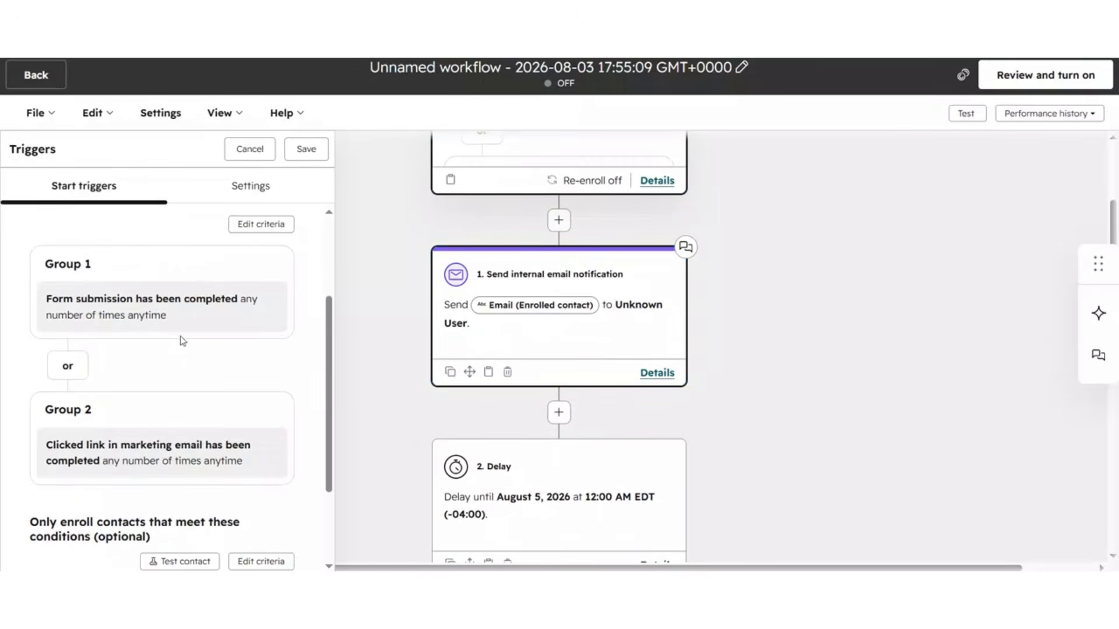
scroll(197, 314, down, 4)
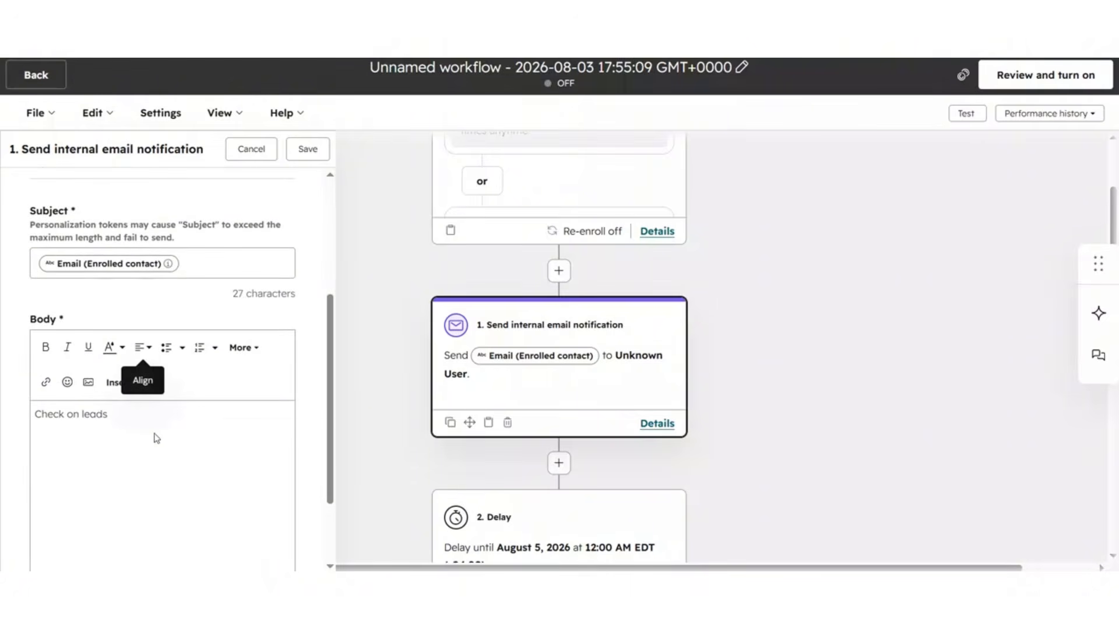
Step: Review the workflow's internal notification body and Onboarding Training email action, then the sequence workflow's enroll action
scroll(488, 406, down, 10)
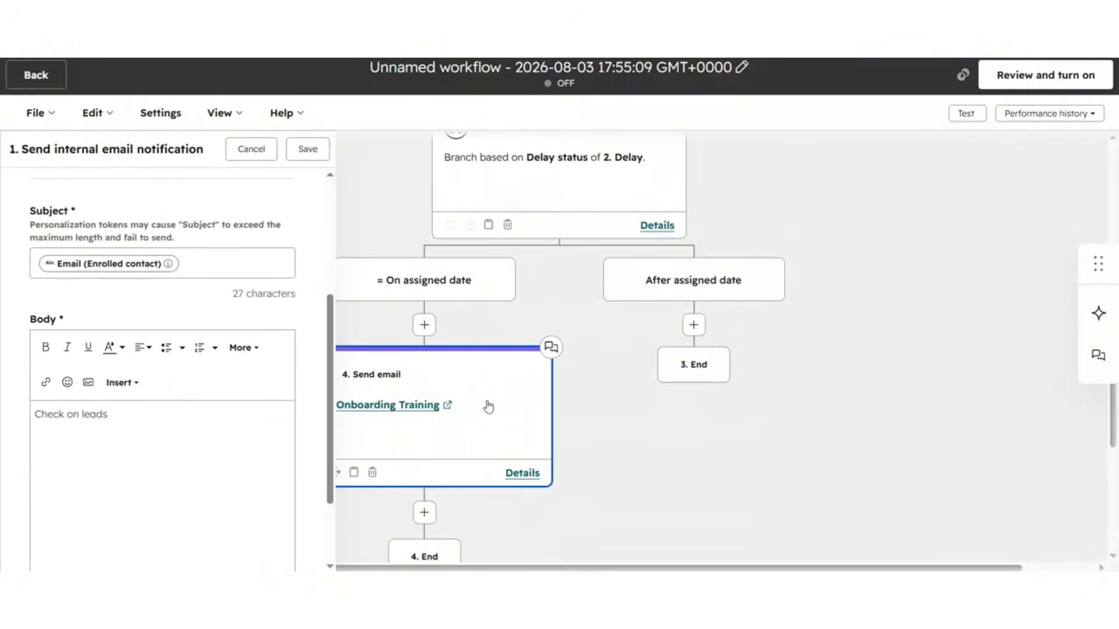
click(489, 407)
scroll(180, 305, down, 3)
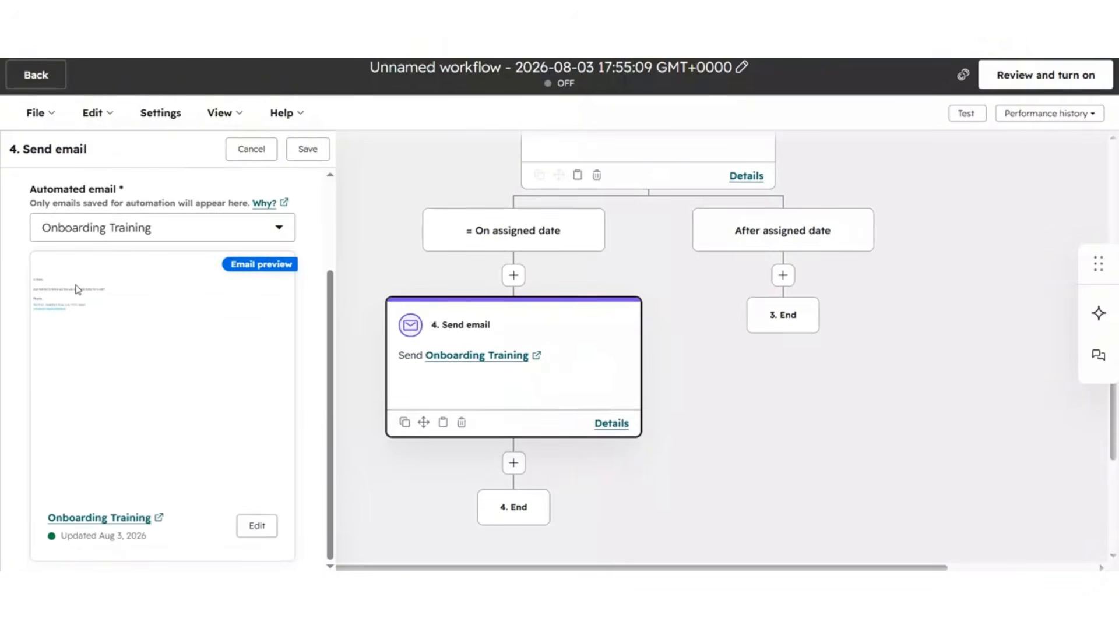
scroll(635, 391, up, 8)
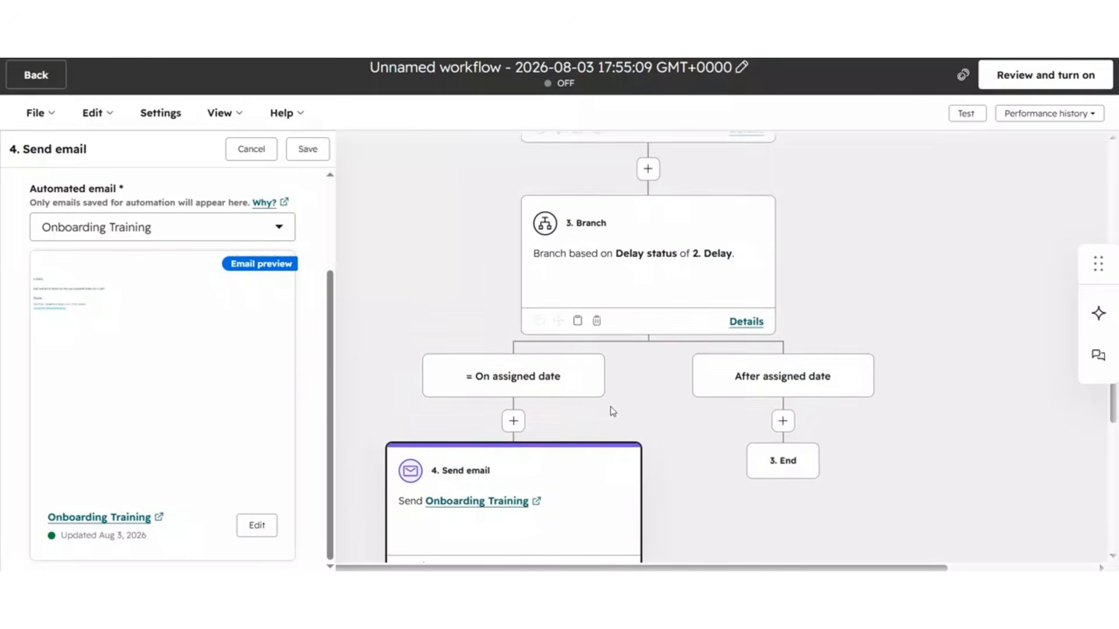
scroll(662, 351, up, 3)
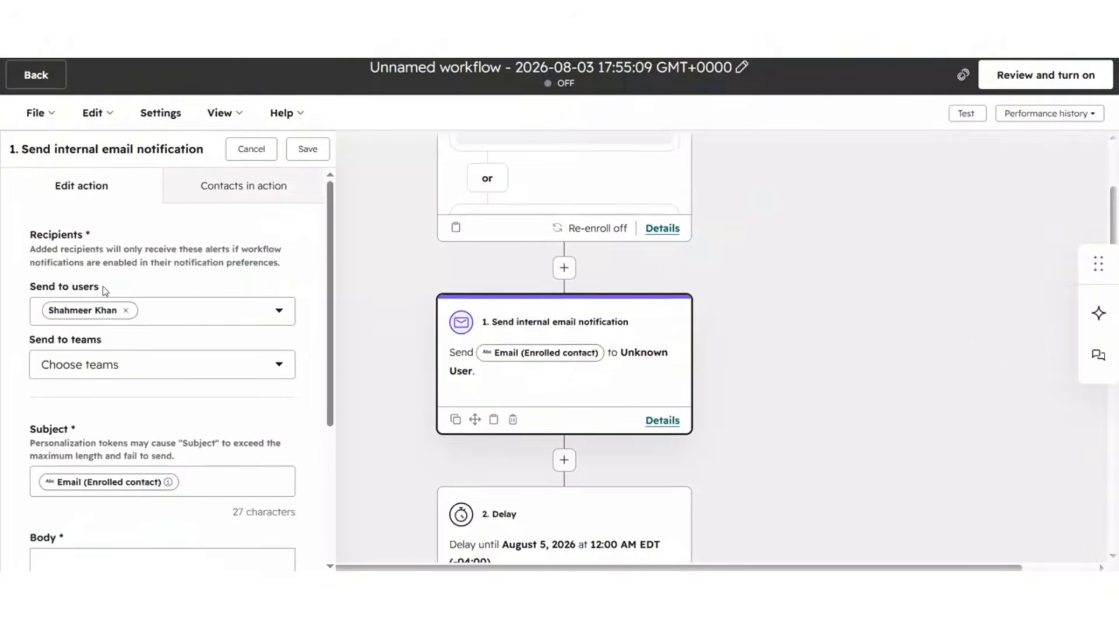
scroll(117, 309, down, 5)
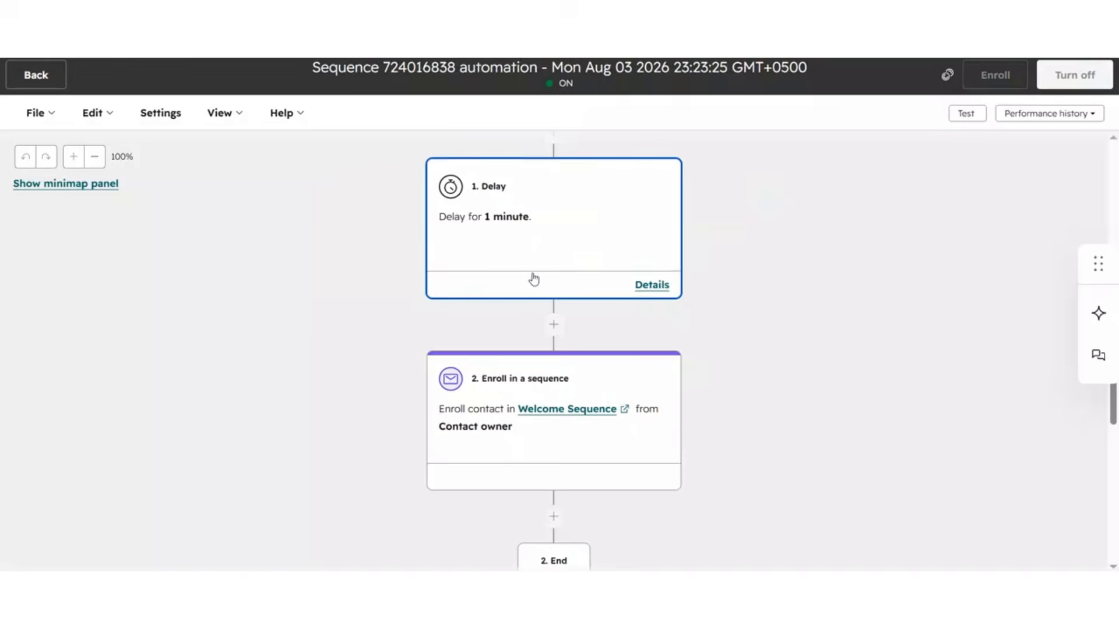
scroll(554, 338, down, 2)
click(582, 382)
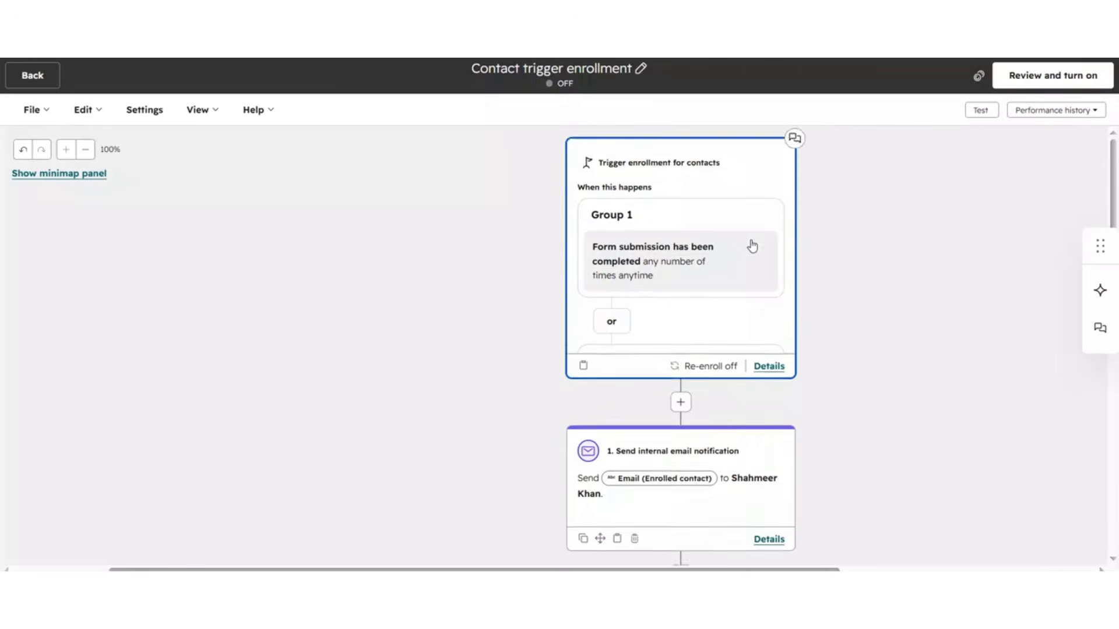
Step: Examine the Contact trigger enrollment workflow's branch conditions for form submissions and job titles
scroll(750, 242, down, 4)
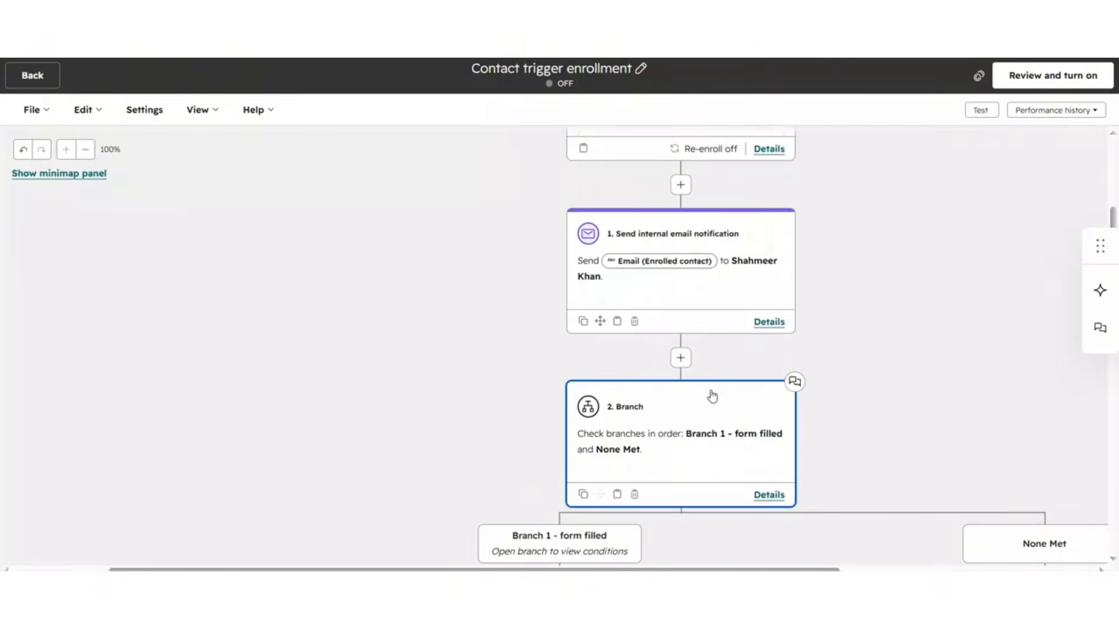
scroll(712, 396, down, 3)
drag(826, 457, 782, 333)
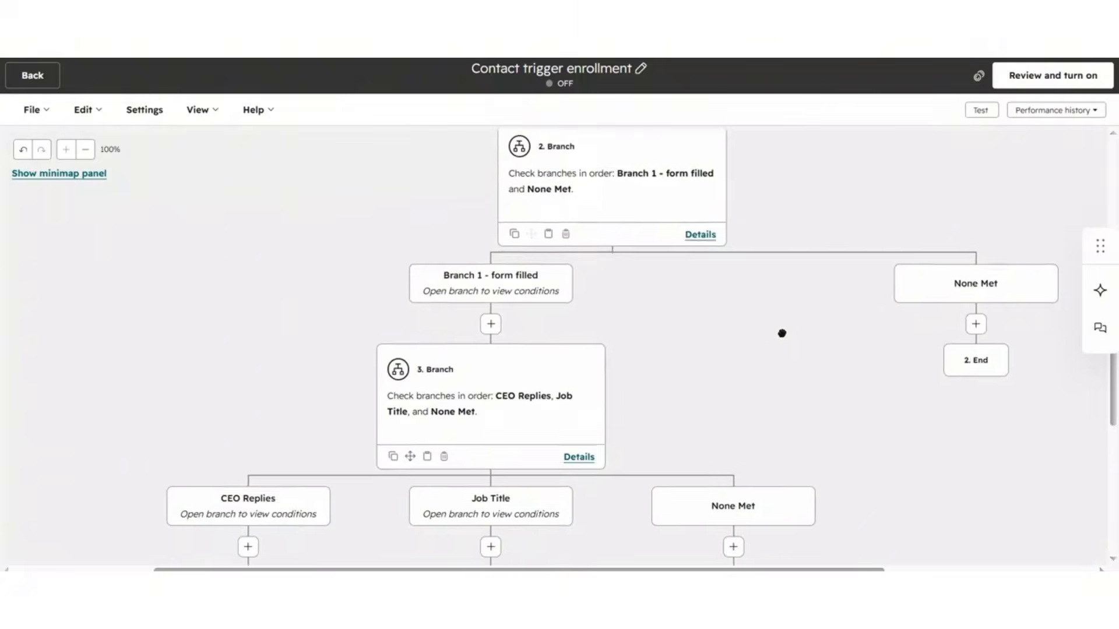
scroll(752, 338, down, 3)
scroll(681, 430, up, 5)
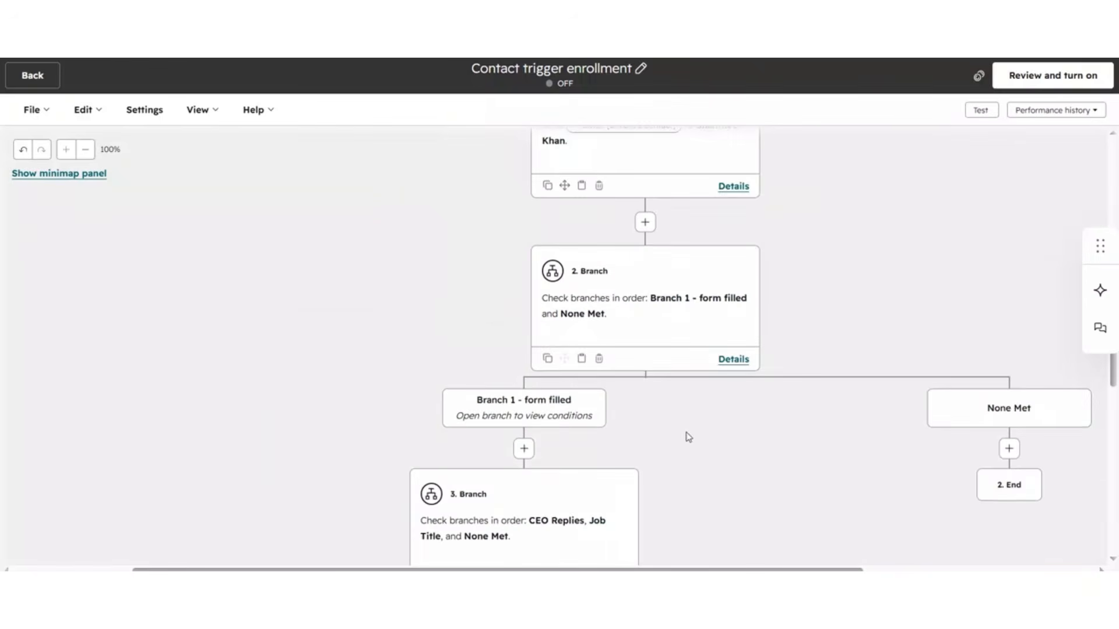
scroll(687, 437, up, 3)
scroll(715, 367, down, 4)
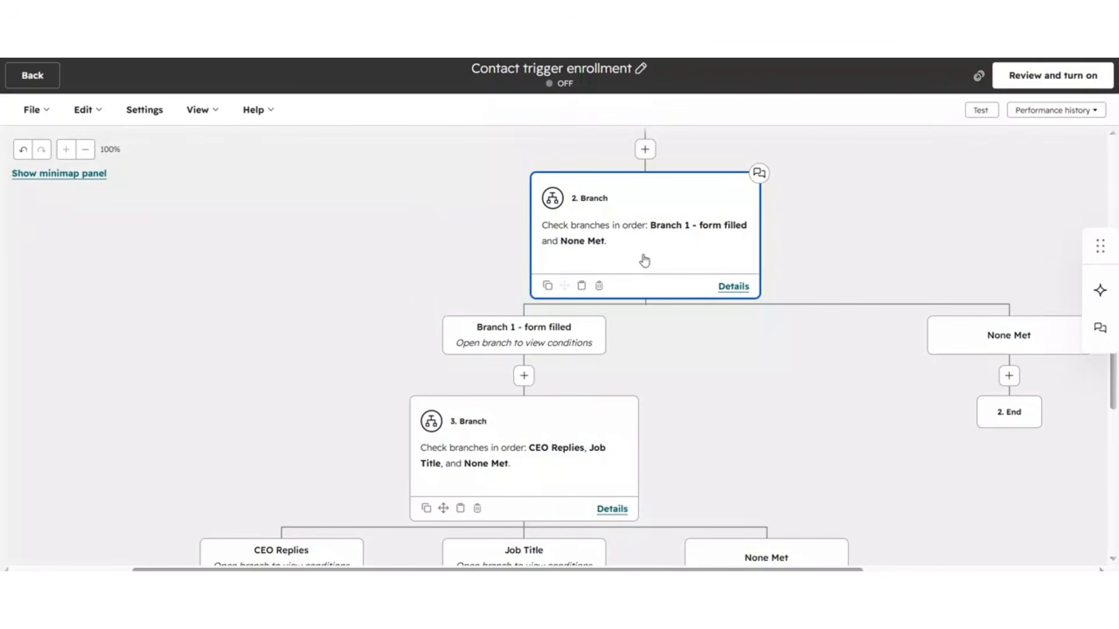
scroll(198, 306, down, 4)
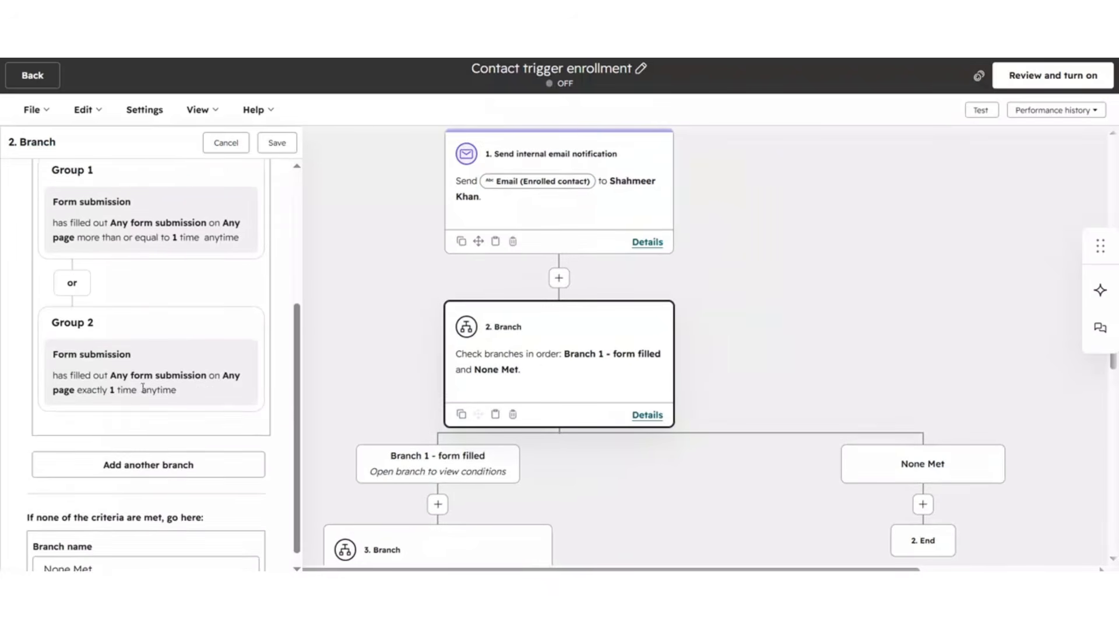
scroll(613, 444, down, 1)
drag(614, 444, 799, 328)
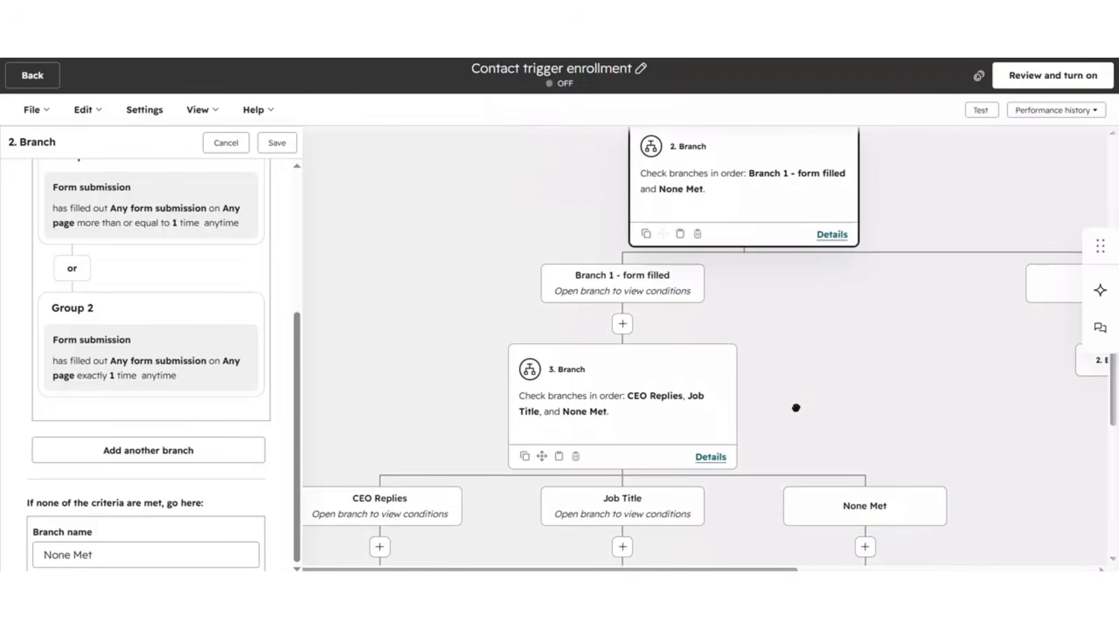
drag(795, 407, 846, 363)
click(660, 391)
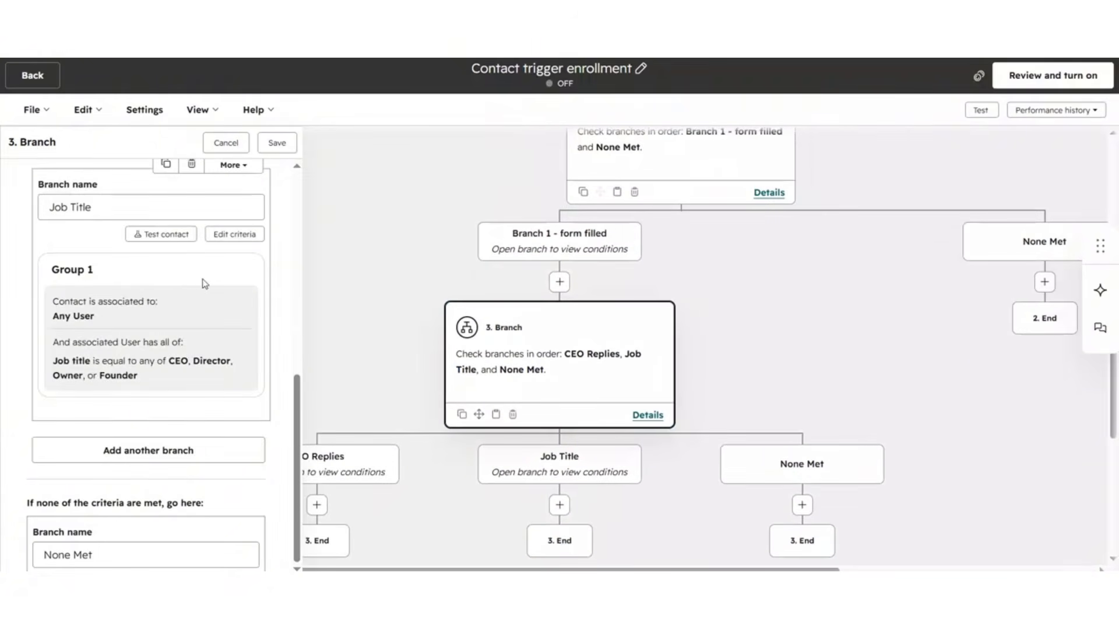
drag(53, 366, 159, 384)
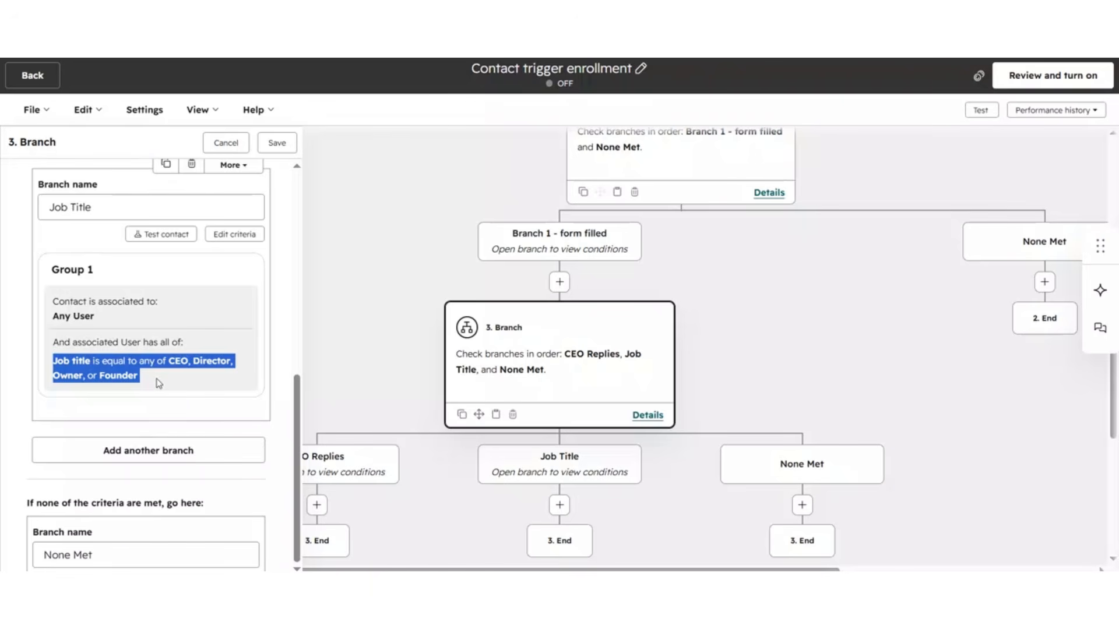
drag(430, 390, 482, 320)
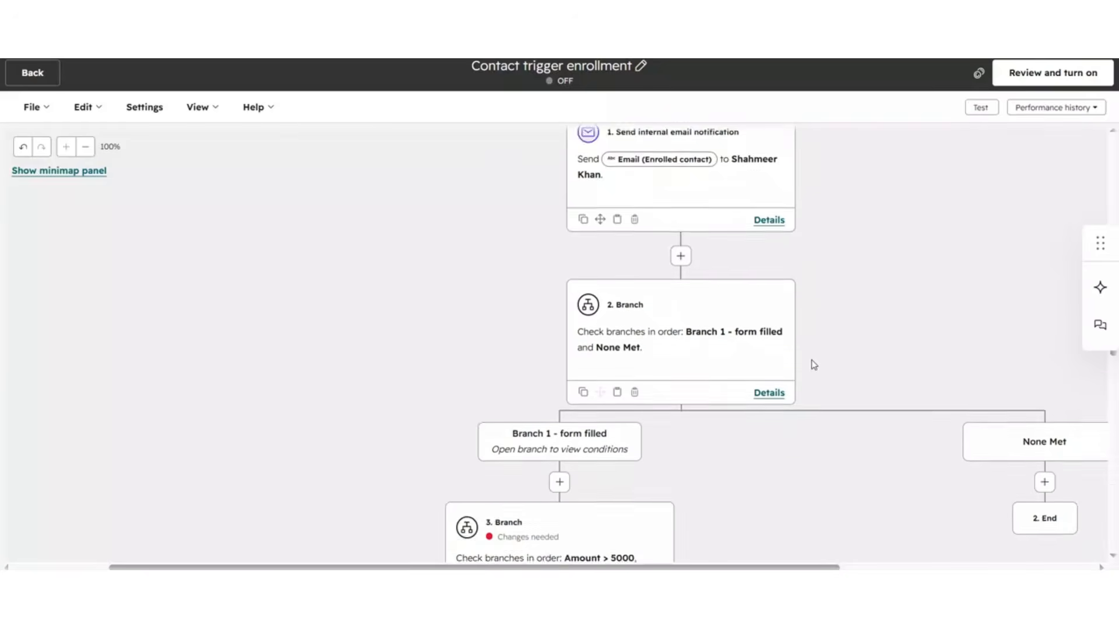
scroll(813, 365, down, 5)
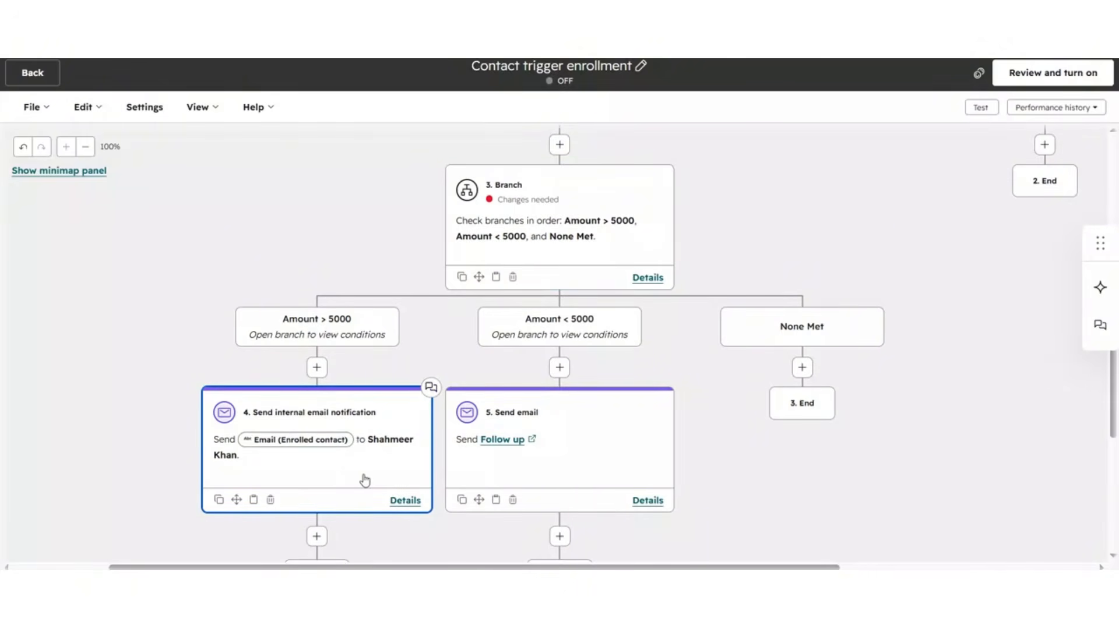
Step: Inspect the Amount > 5000 notification and Amount < 5000 Follow up email actions across the branch tree
click(332, 471)
scroll(190, 362, down, 4)
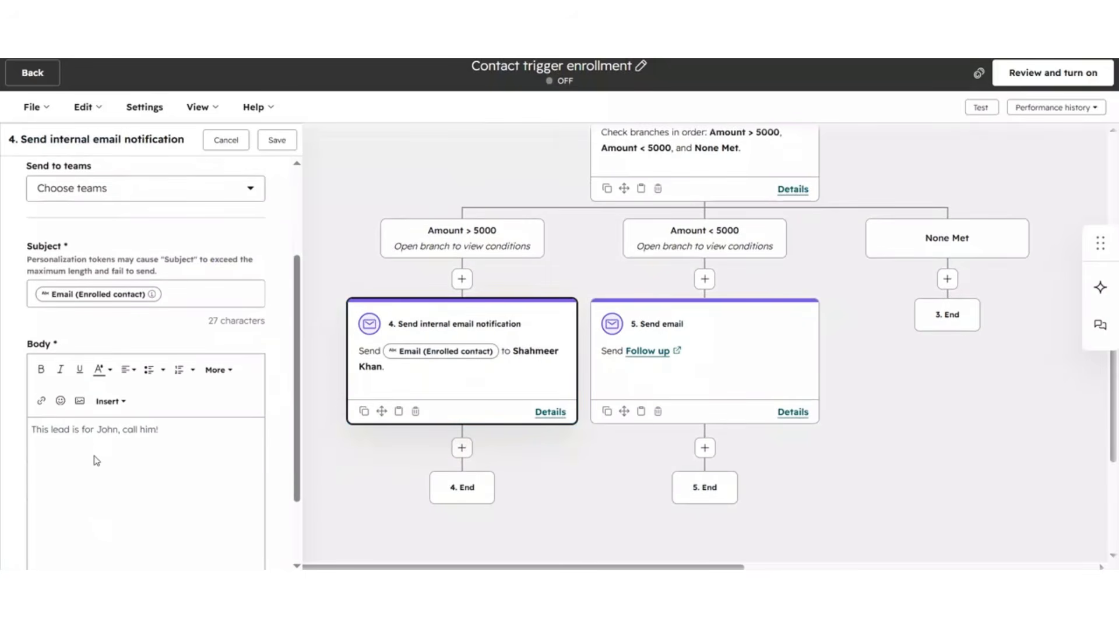
click(684, 378)
scroll(116, 398, down, 1)
scroll(568, 393, up, 3)
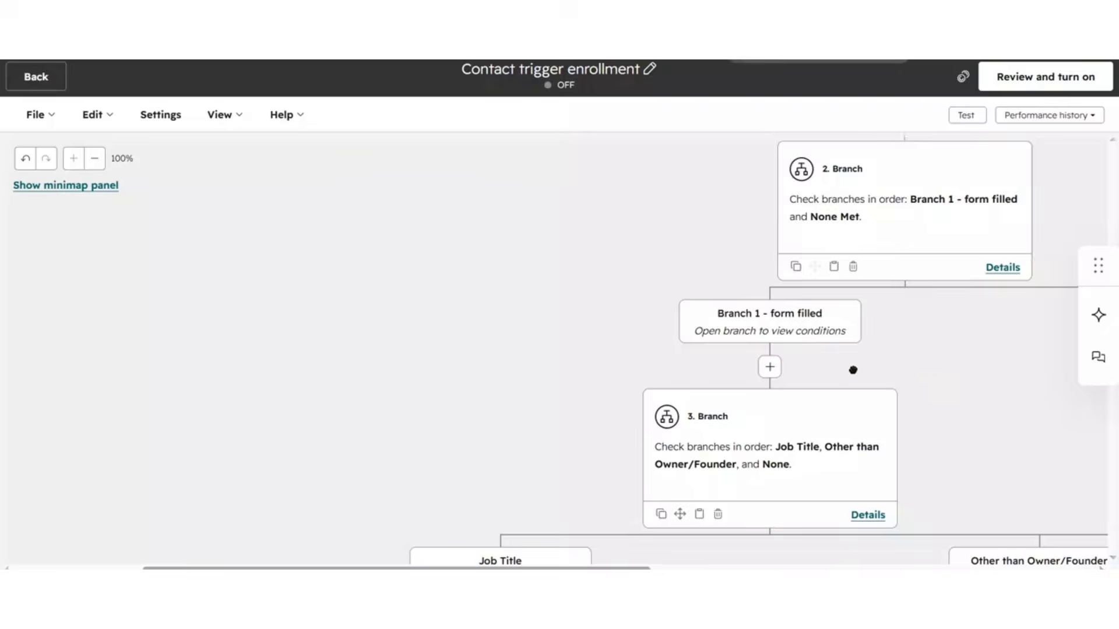
drag(852, 370, 636, 355)
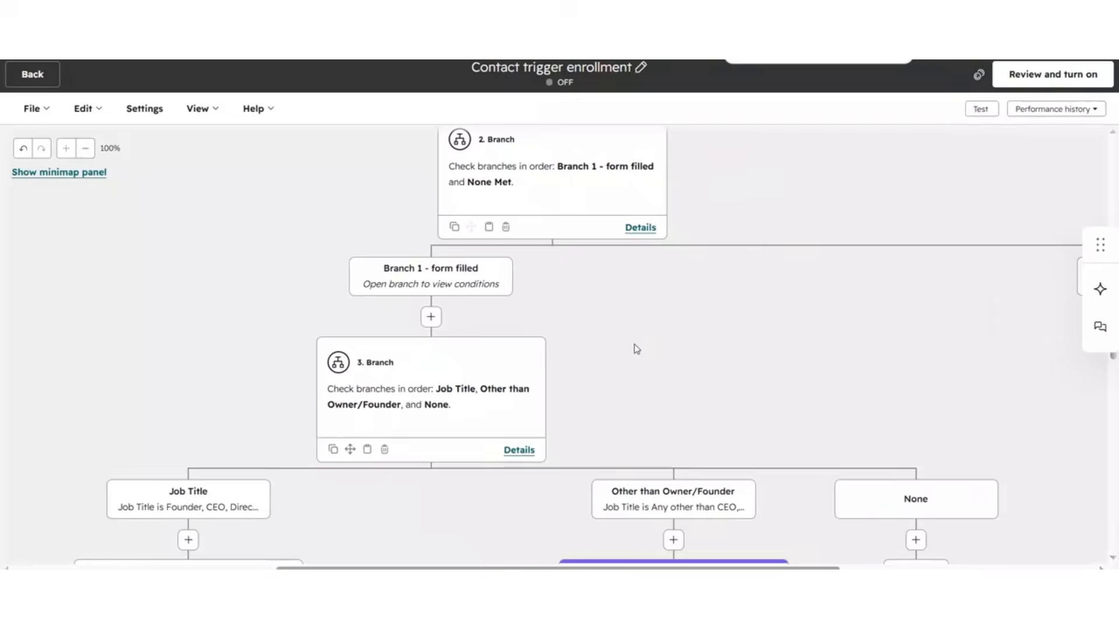
scroll(635, 349, up, 4)
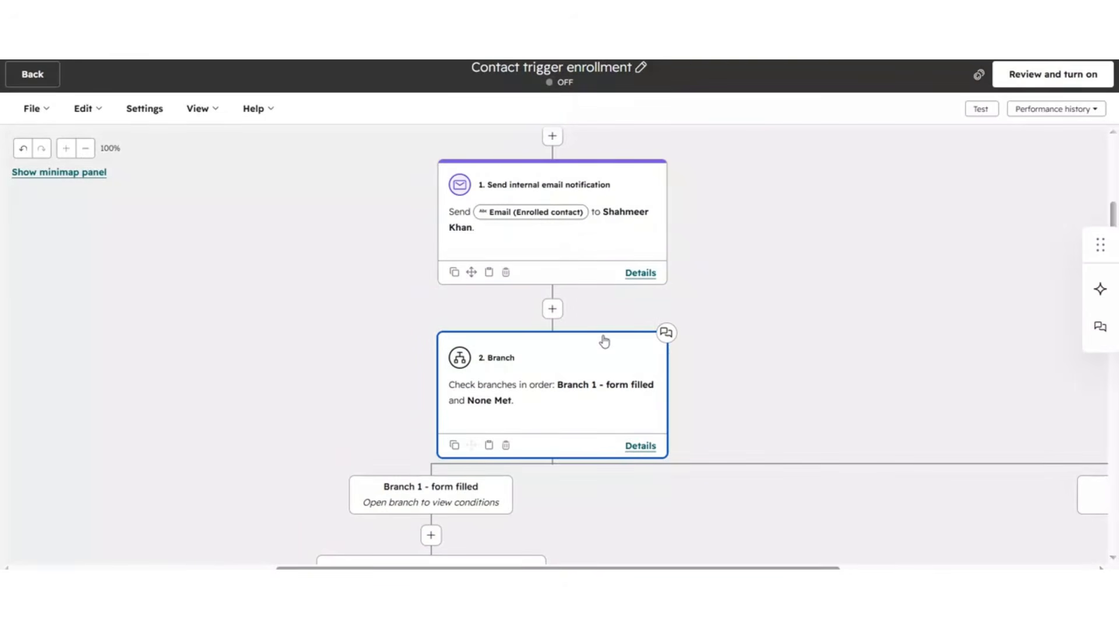
scroll(522, 336, down, 2)
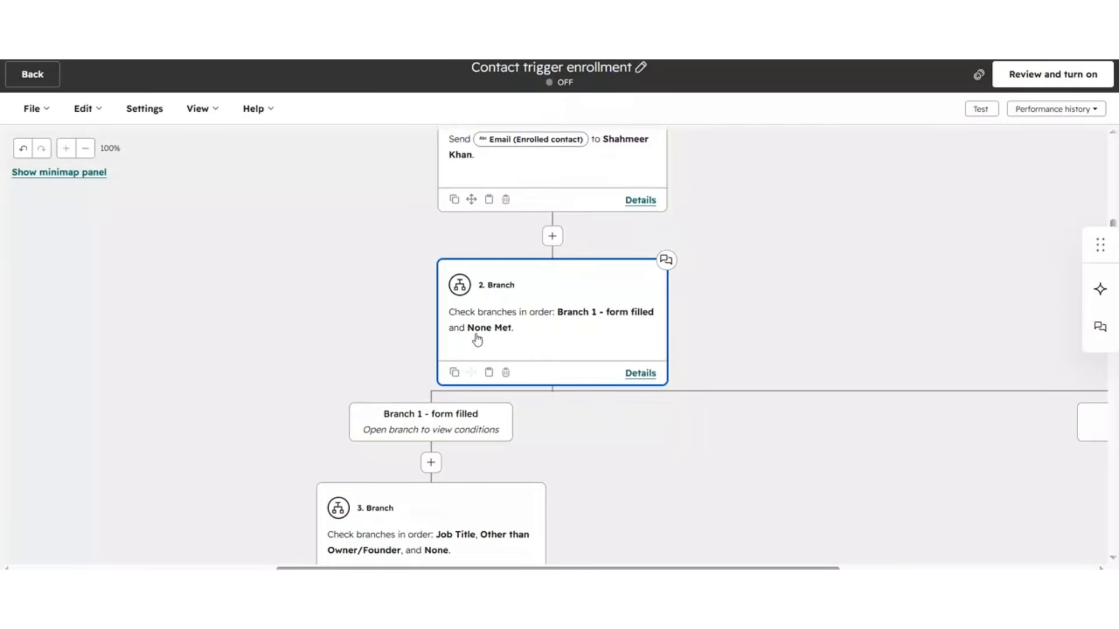
scroll(622, 433, down, 5)
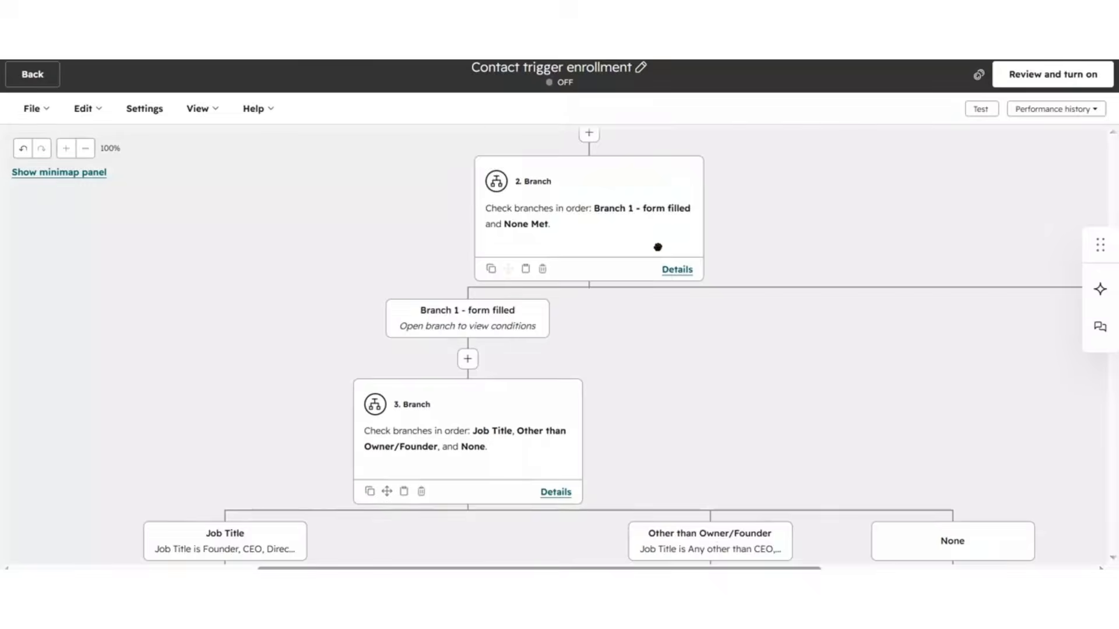
key(ctrl+minus)
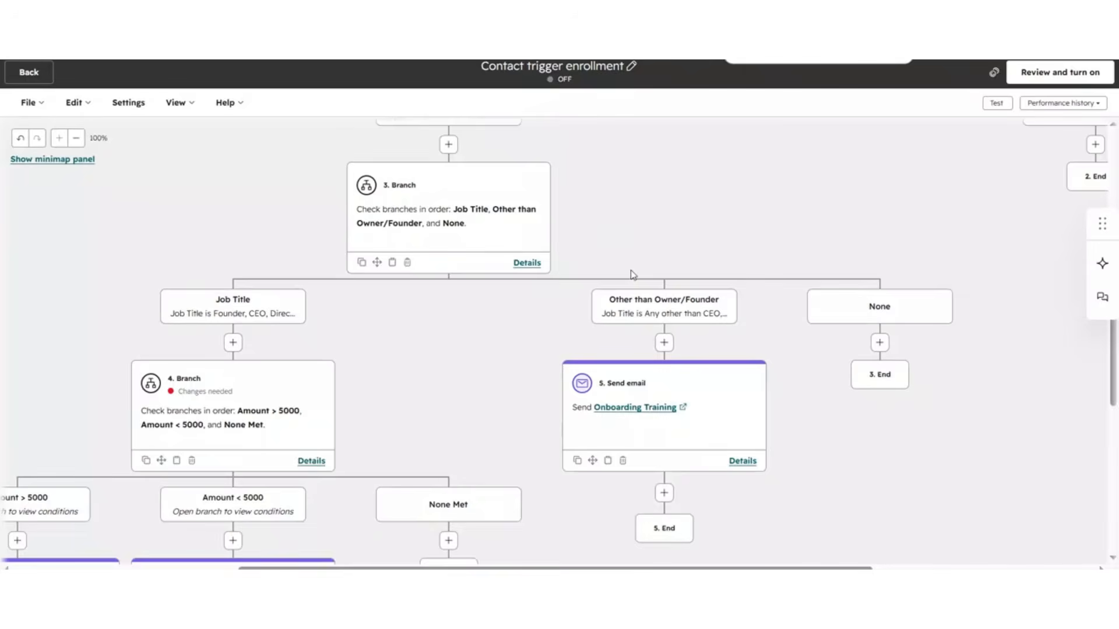
drag(439, 387, 639, 260)
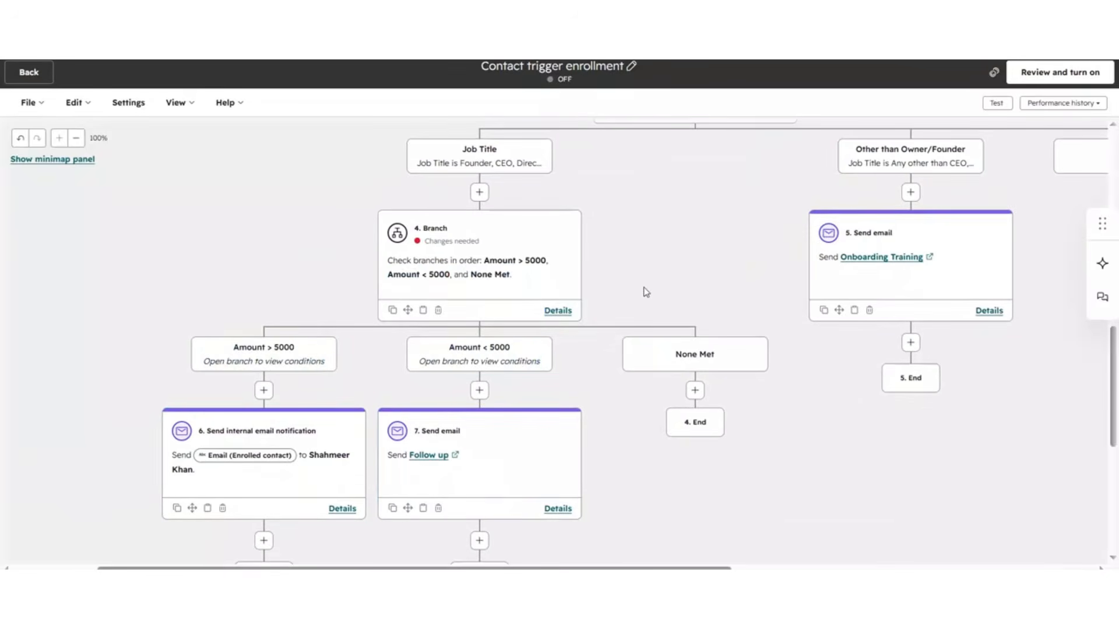
scroll(819, 385, up, 10)
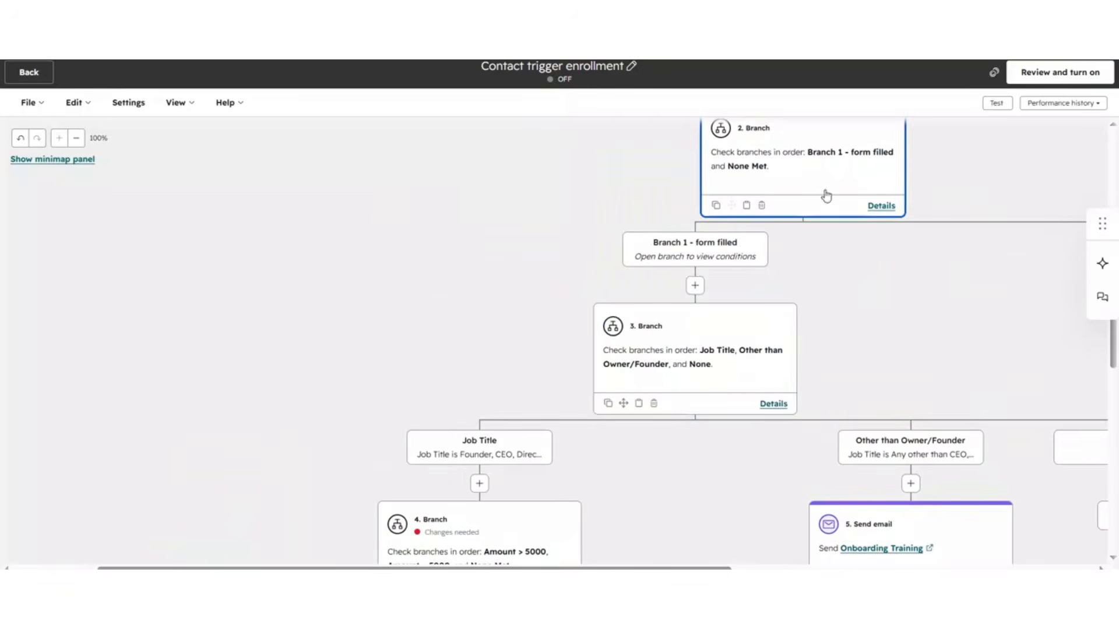
drag(962, 207, 794, 235)
scroll(836, 305, up, 6)
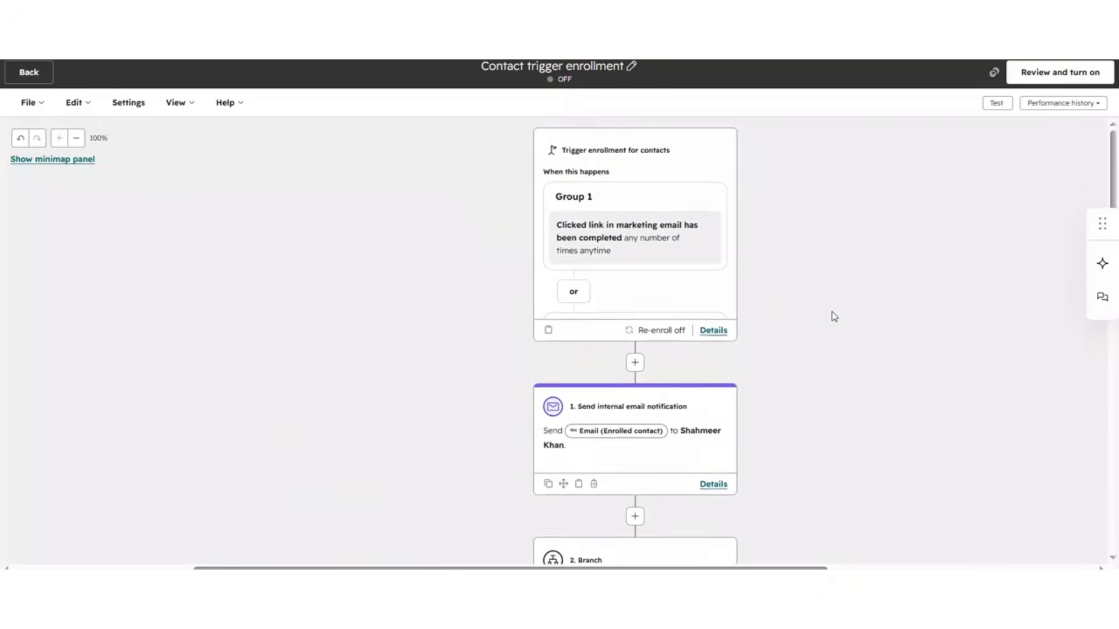
Step: Examine the test path the selected contact takes through the workflow's branches
scroll(833, 317, down, 8)
drag(714, 360, 809, 270)
drag(584, 455, 720, 252)
drag(682, 473, 607, 447)
scroll(725, 509, right, 2)
scroll(724, 510, up, 1)
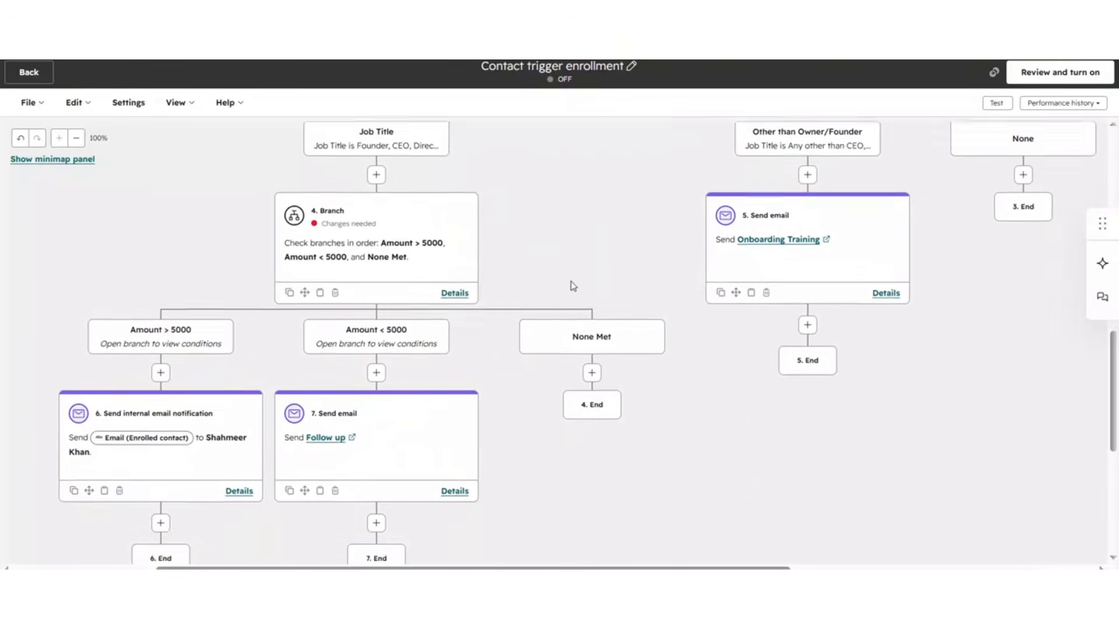
scroll(606, 300, up, 5)
scroll(708, 324, up, 1)
key(ctrl+minus)
key(ctrl+minus)
drag(625, 335, 703, 241)
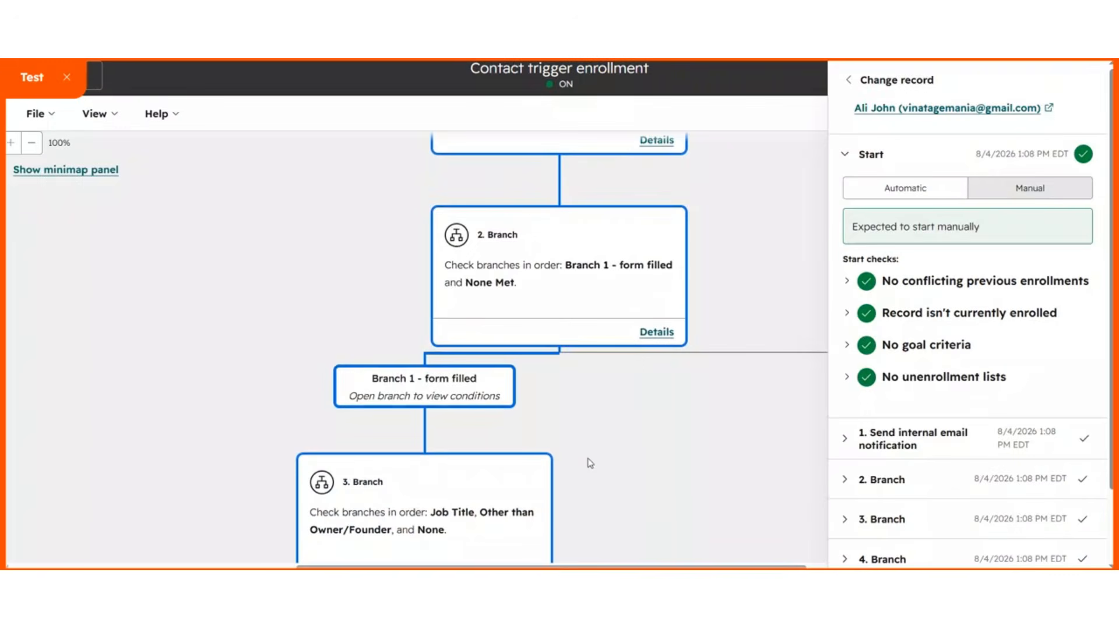
scroll(559, 295, down, 4)
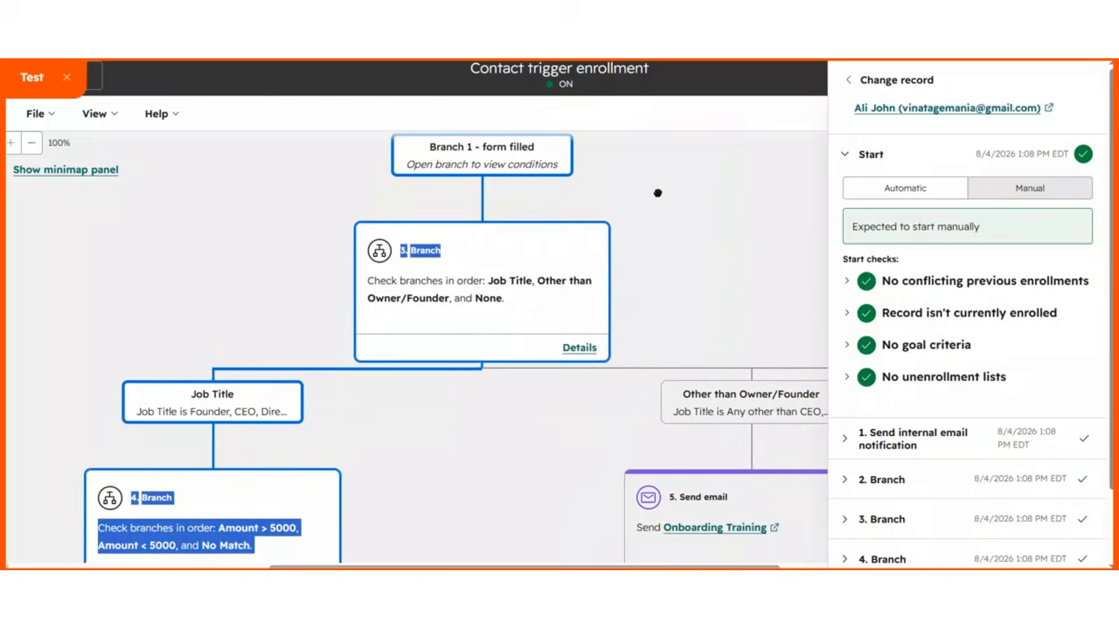
scroll(272, 338, up, 2)
scroll(273, 337, down, 4)
drag(436, 342, 706, 208)
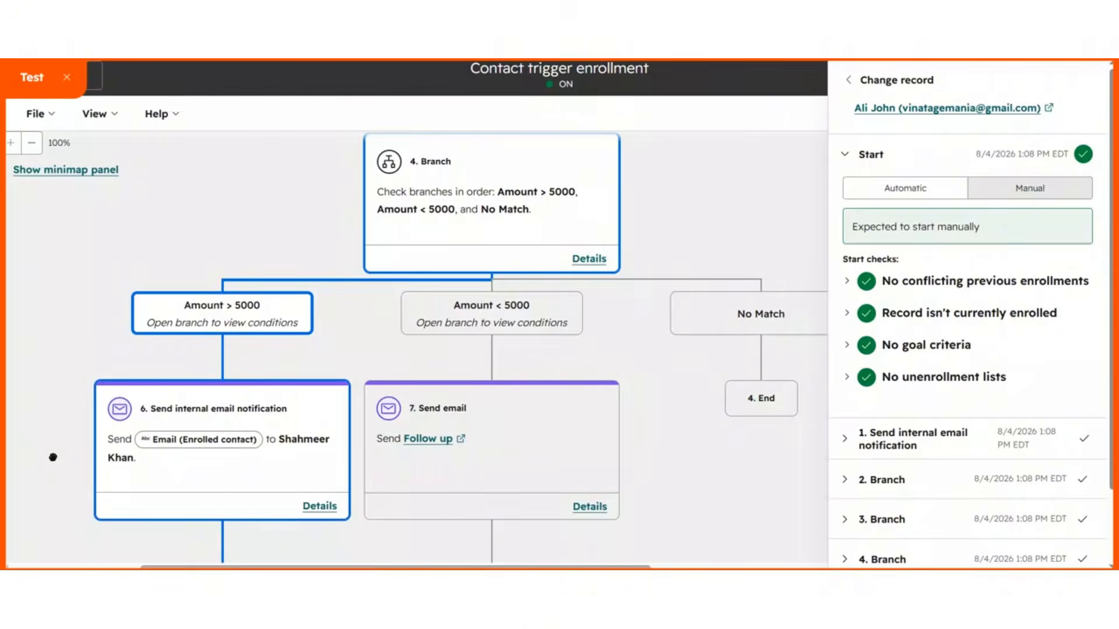
mouse_move(53, 457)
mouse_down()
mouse_move(107, 329)
mouse_move(43, 450)
mouse_up()
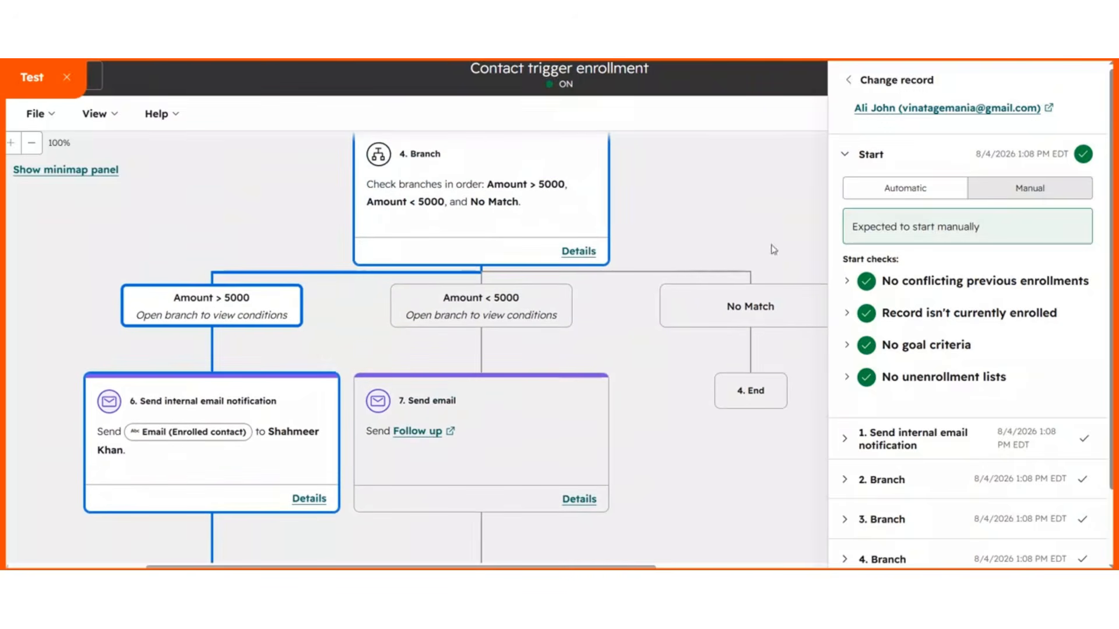
Step: Change the test record by searching for the test contact by name and selecting it
click(849, 82)
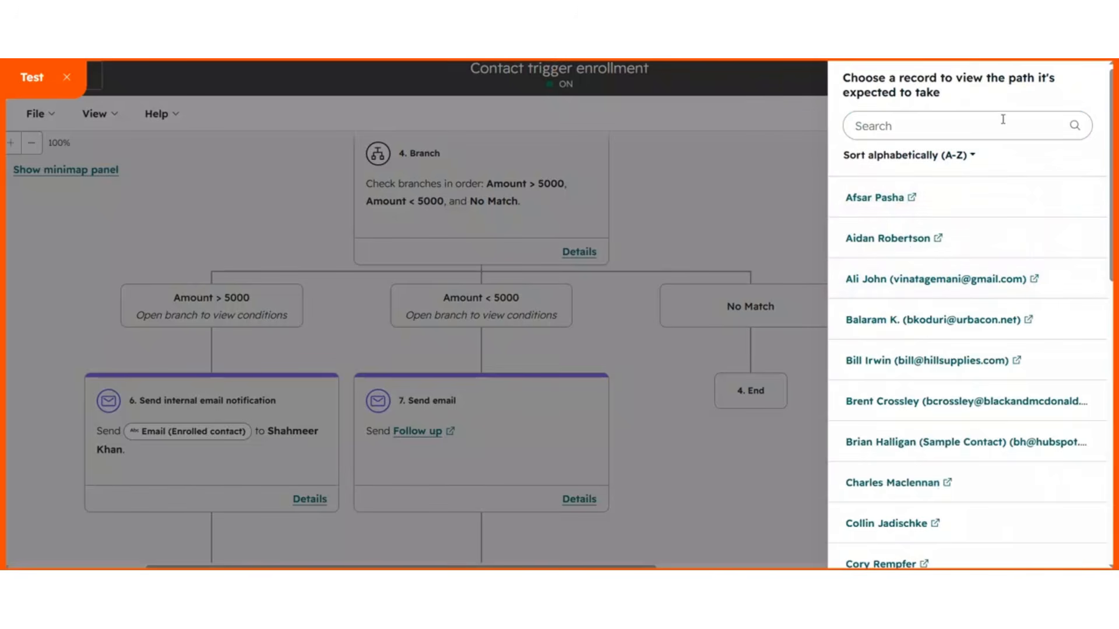
click(1044, 124)
text(ali)
click(1068, 240)
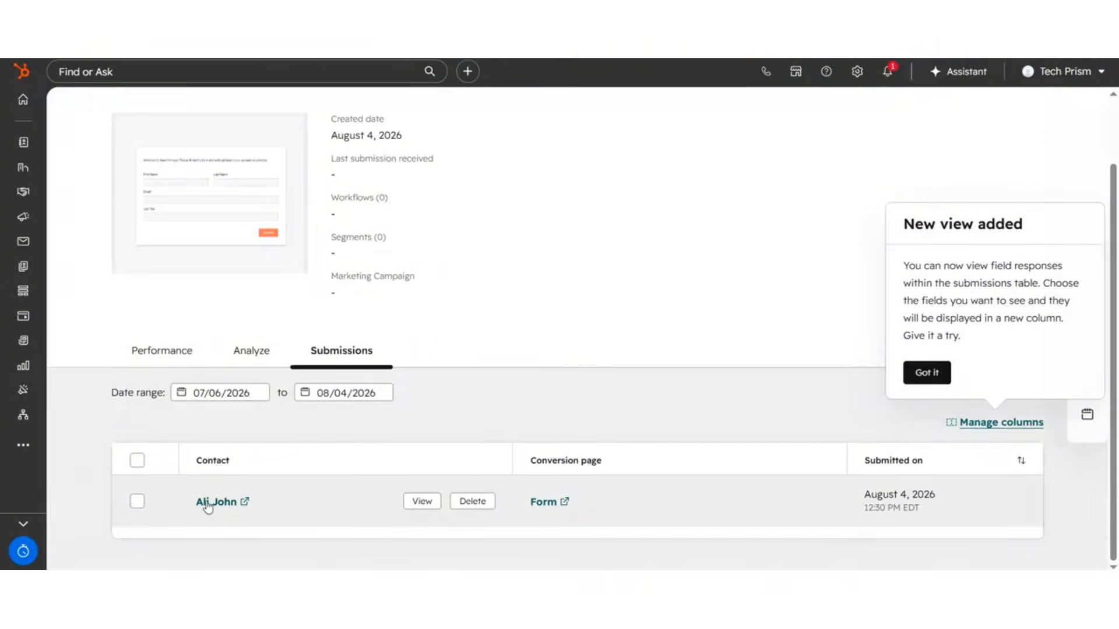
Step: Review the contact's form submission and the workflow's branch path with re-enrollment on
scroll(345, 287, up, 2)
scroll(346, 286, down, 2)
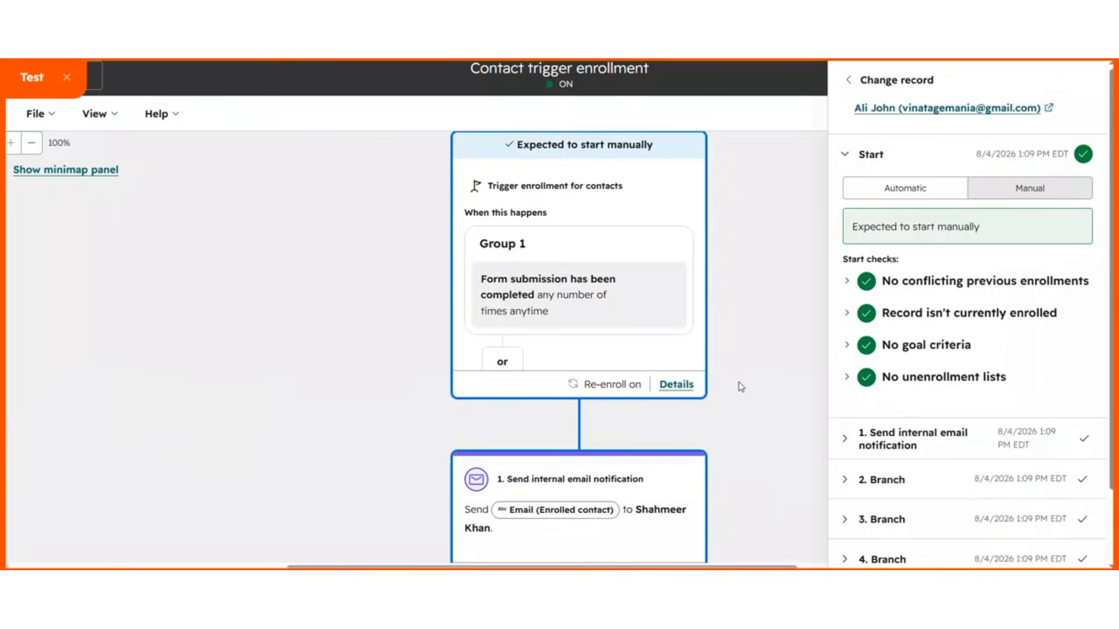
scroll(741, 386, down, 10)
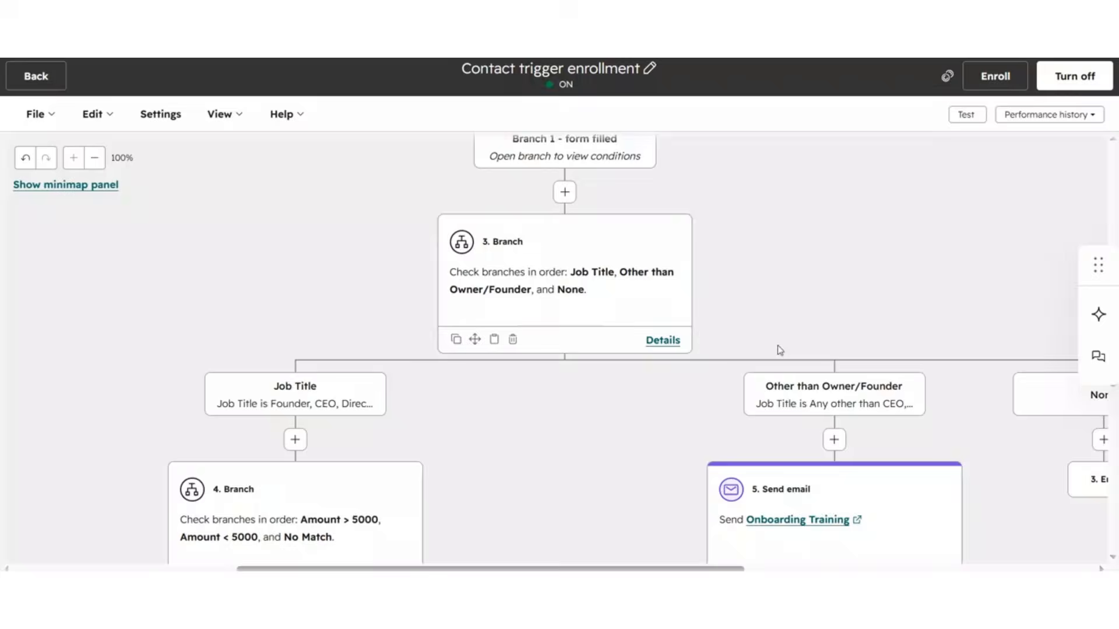
scroll(780, 349, up, 3)
scroll(780, 350, up, 10)
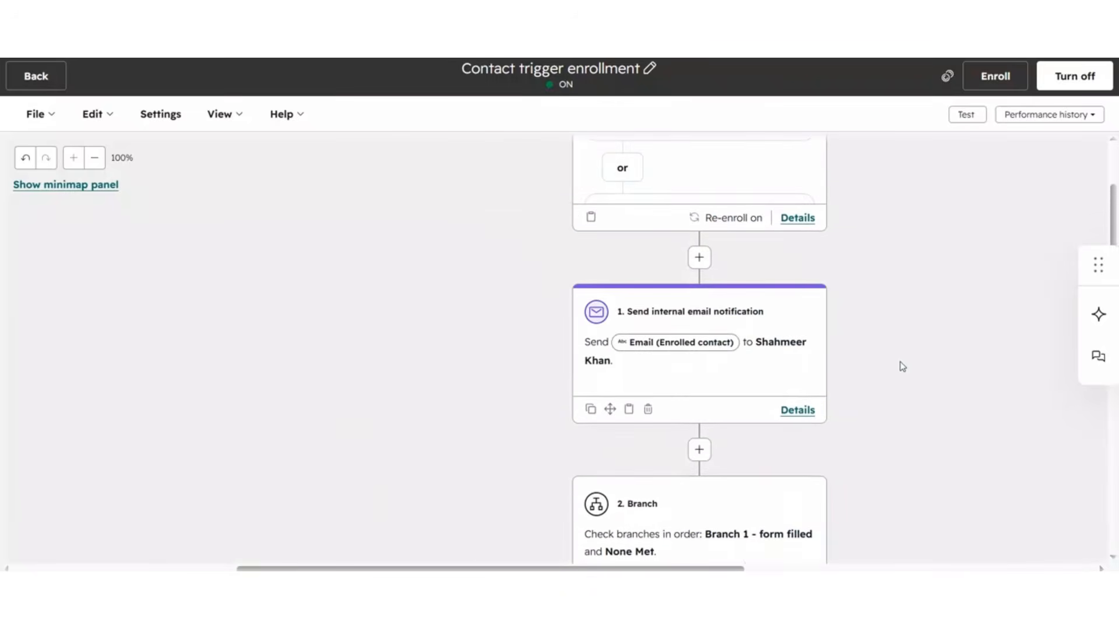
scroll(902, 368, down, 5)
scroll(902, 367, down, 3)
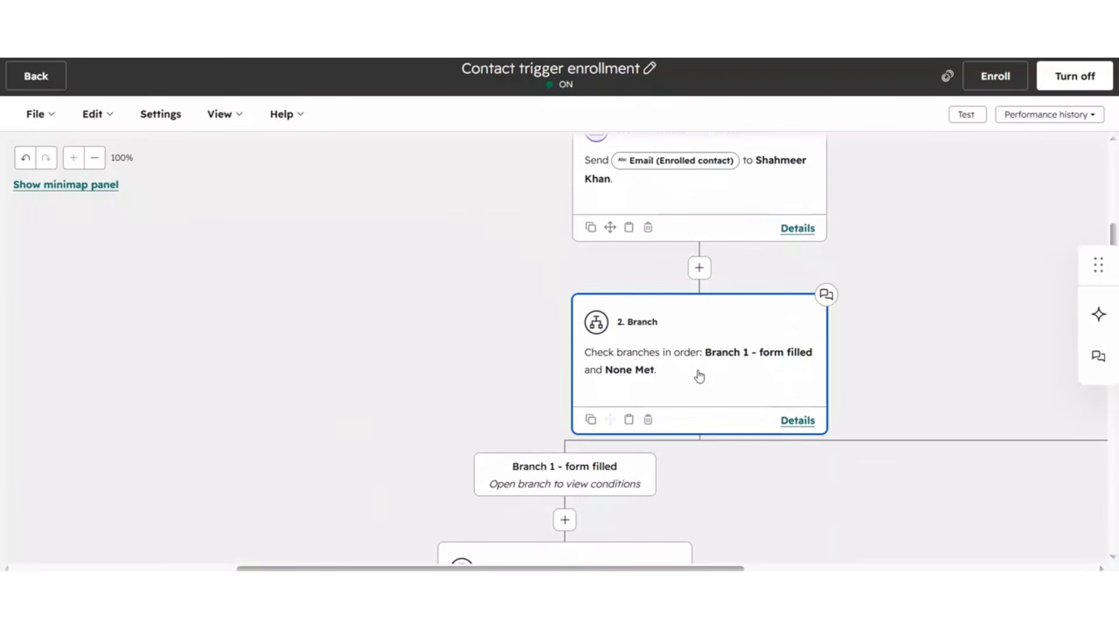
Step: Open the 2. Branch action and test its Branch 1 - form filled criteria against the test contact
click(699, 377)
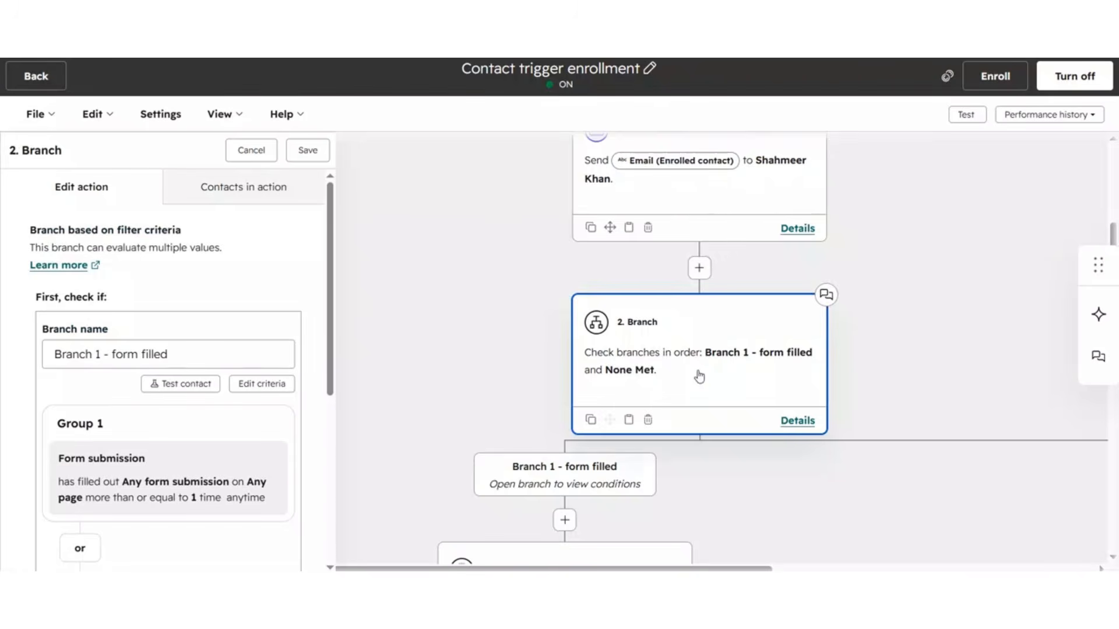
scroll(153, 326, down, 2)
scroll(153, 325, down, 2)
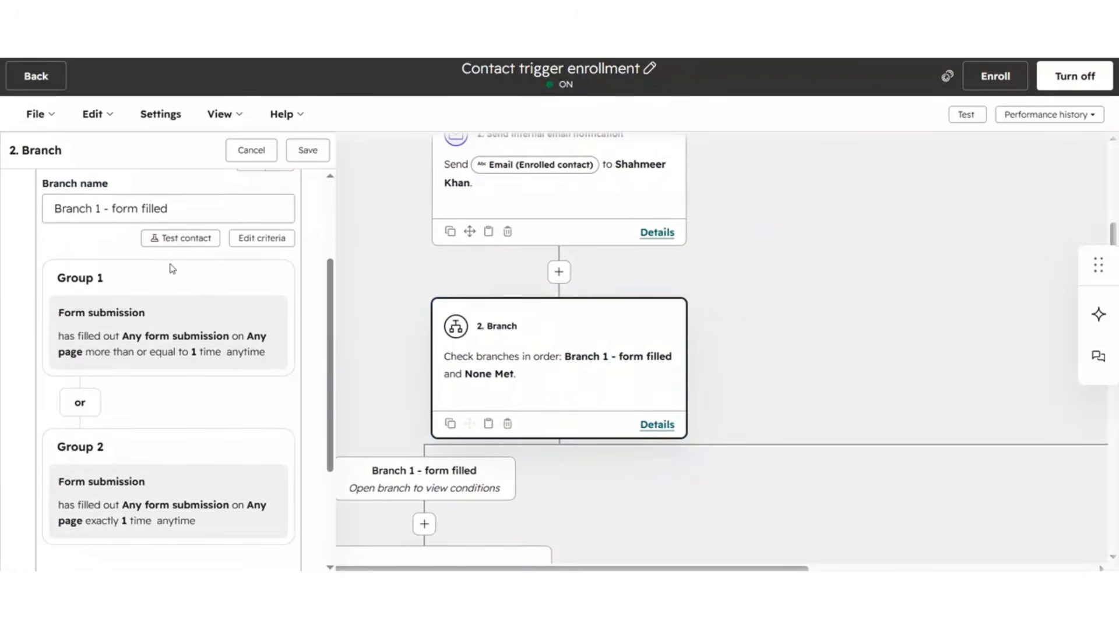
click(182, 239)
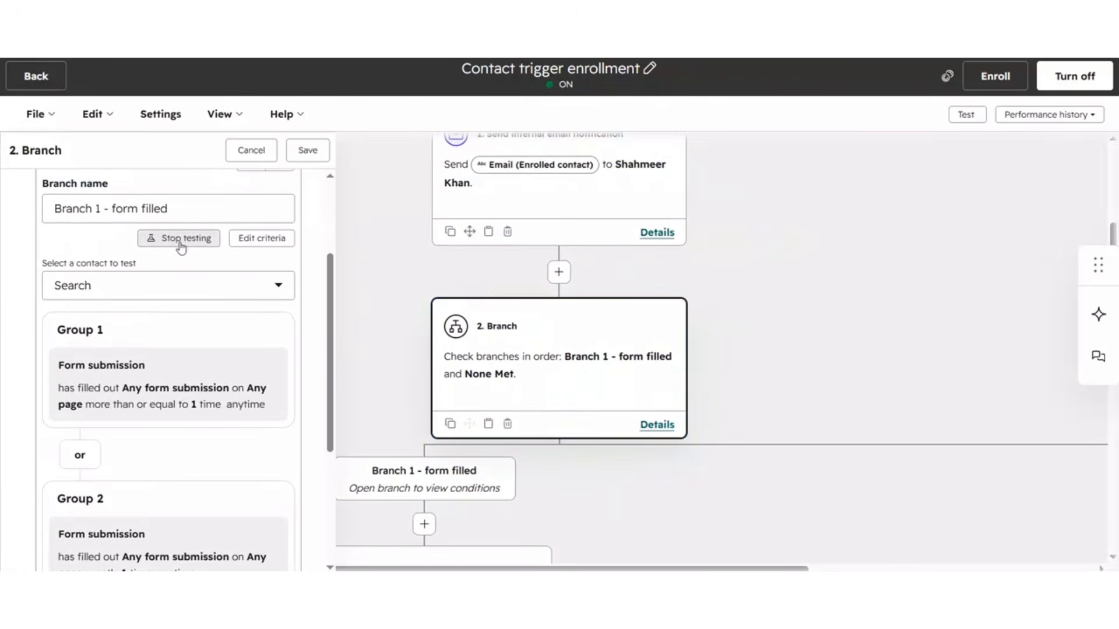
click(167, 291)
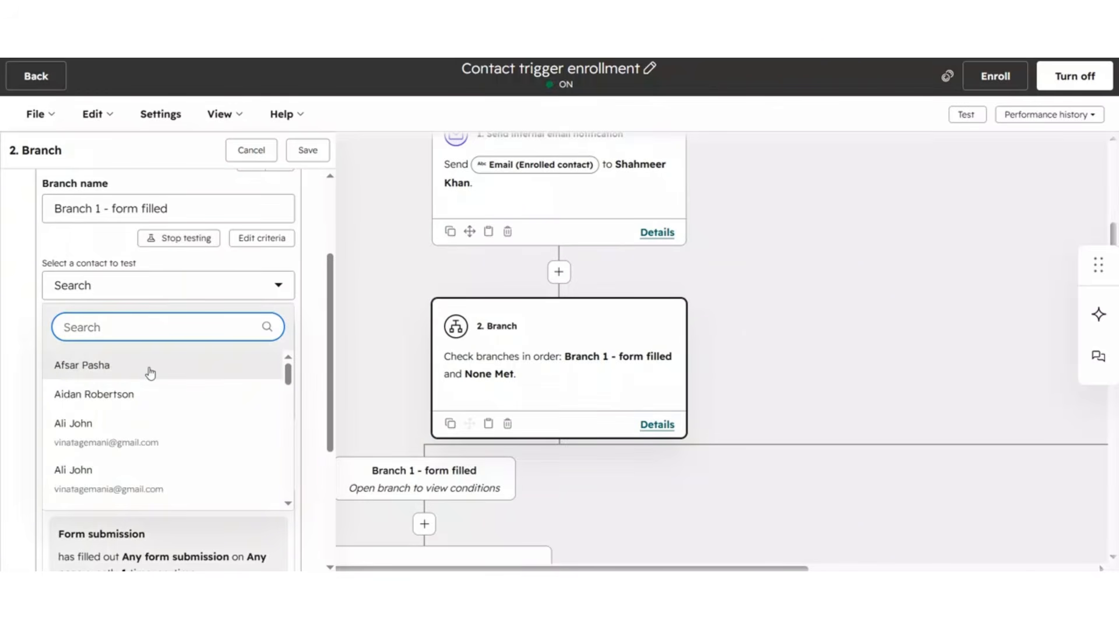
click(174, 483)
scroll(193, 382, down, 3)
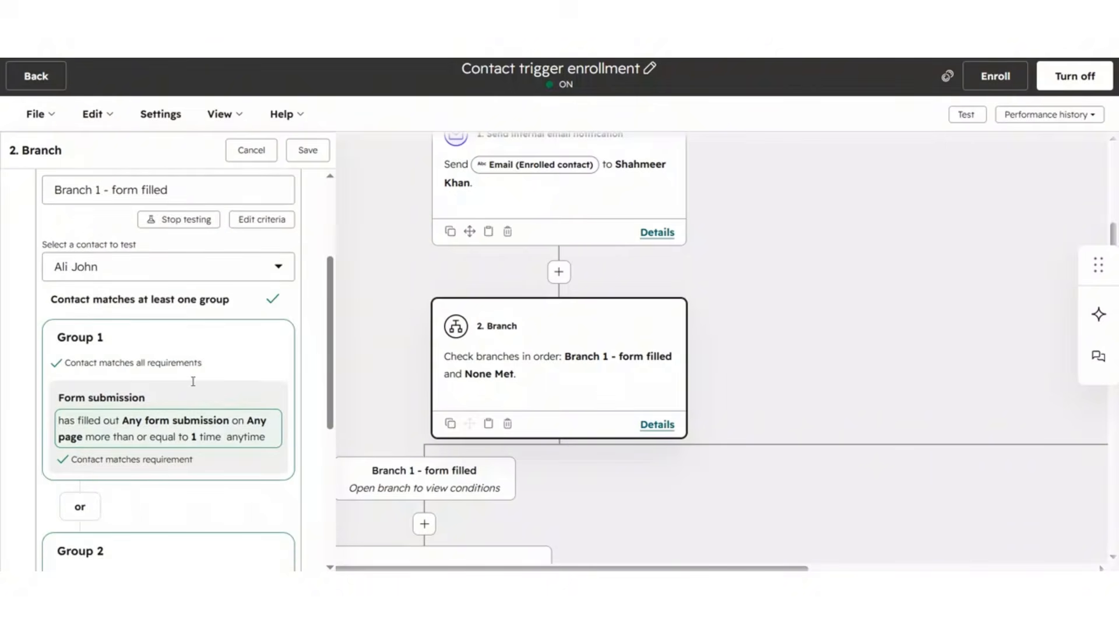
scroll(189, 373, down, 1)
drag(634, 500, 918, 275)
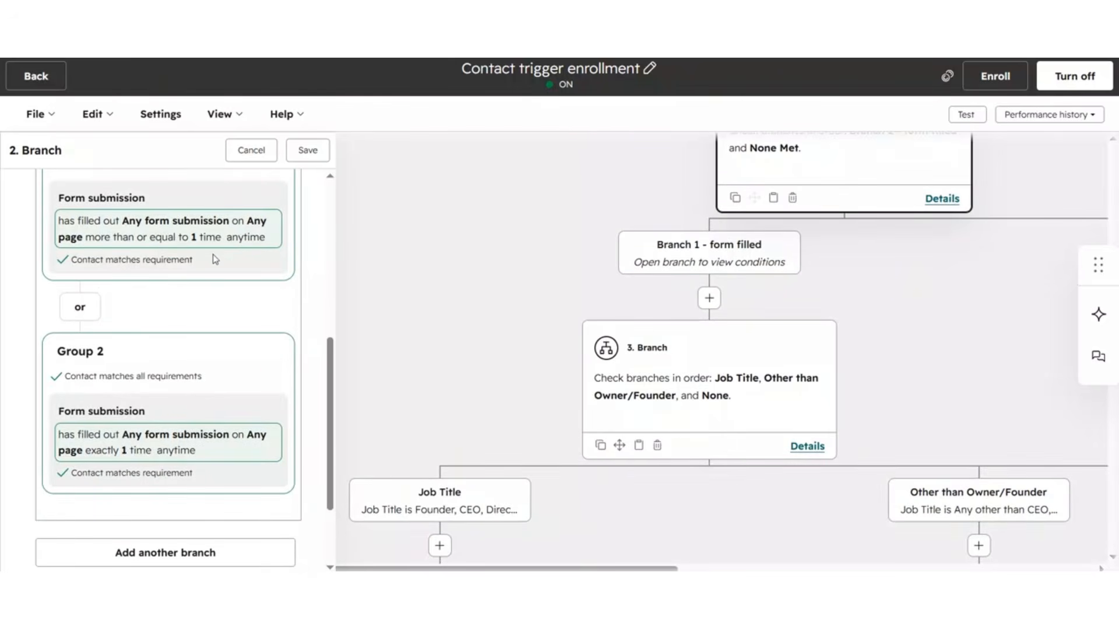
Step: Open the 3. Branch action and test its Other than Owner/Founder criteria against the test contact
scroll(202, 332, down, 2)
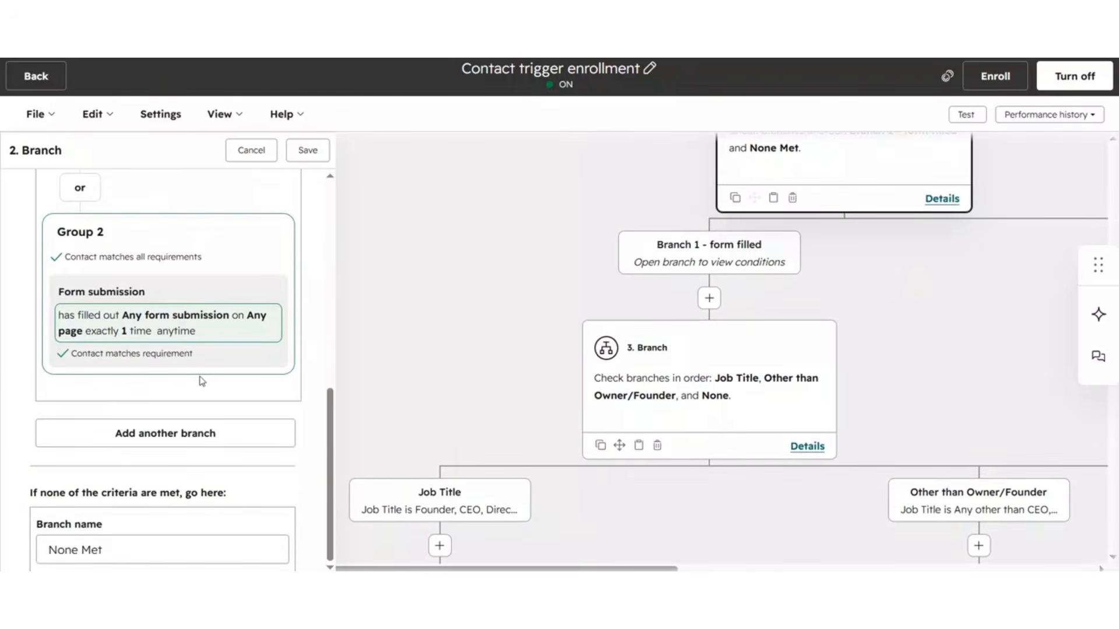
click(818, 422)
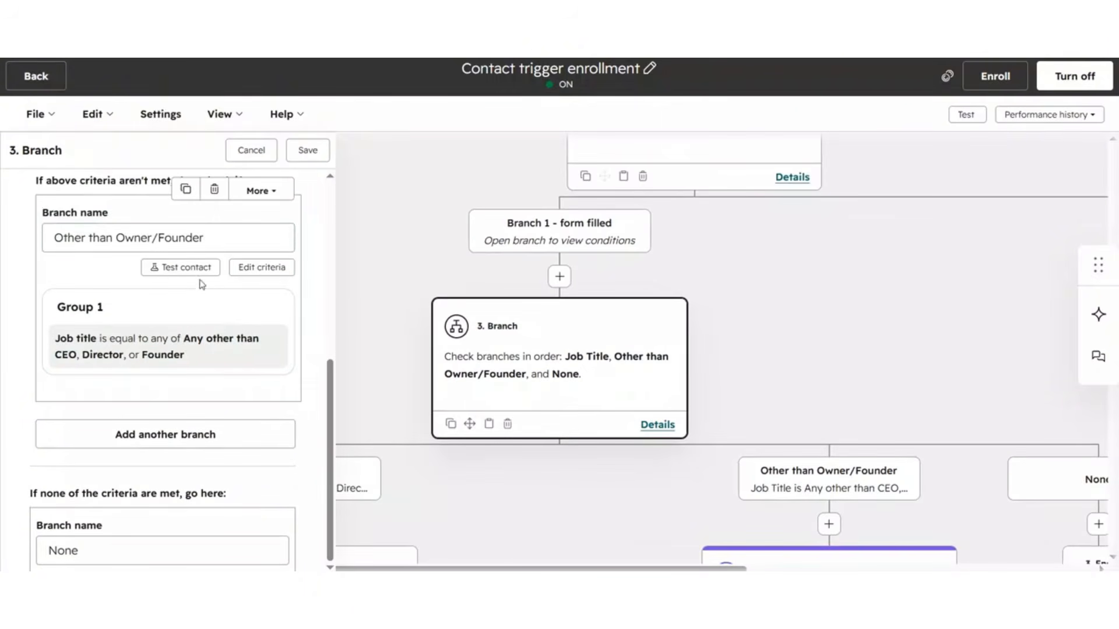
click(186, 268)
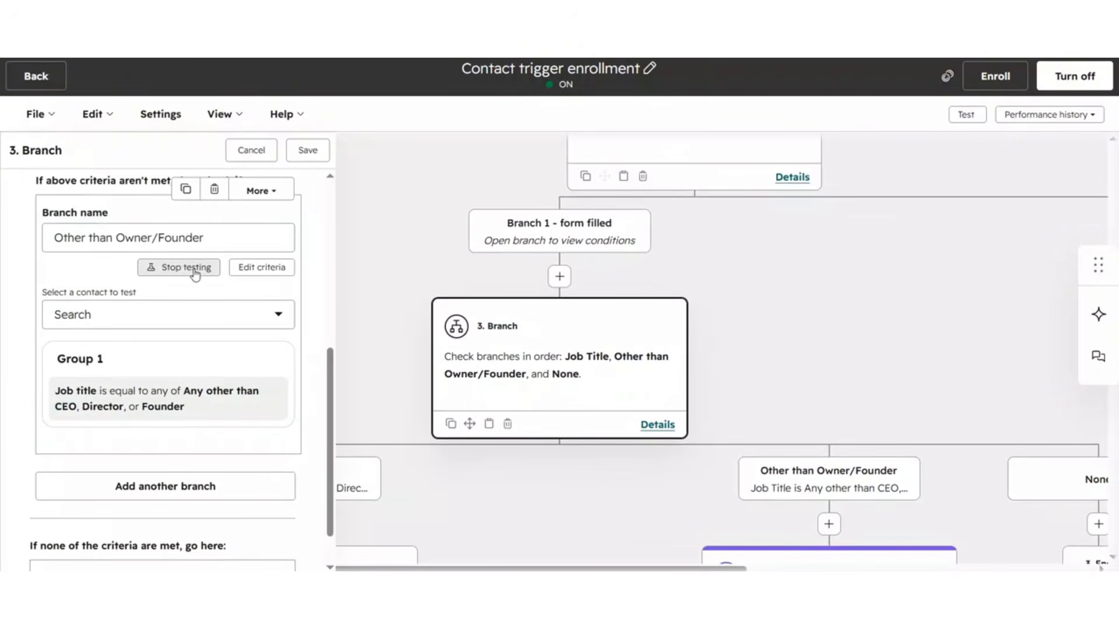
click(170, 327)
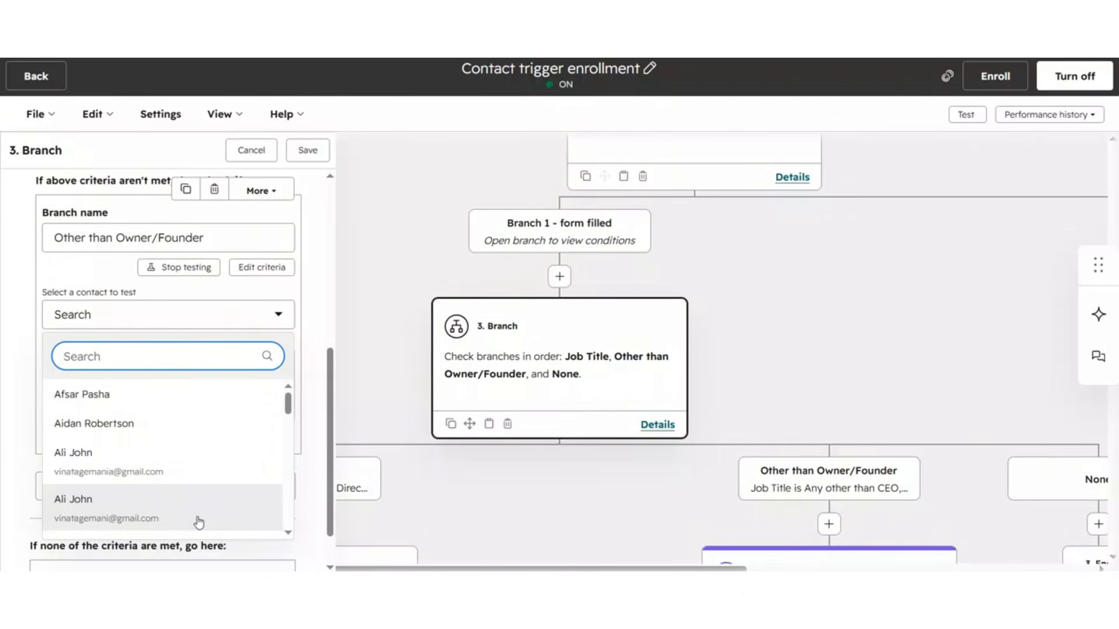
click(200, 474)
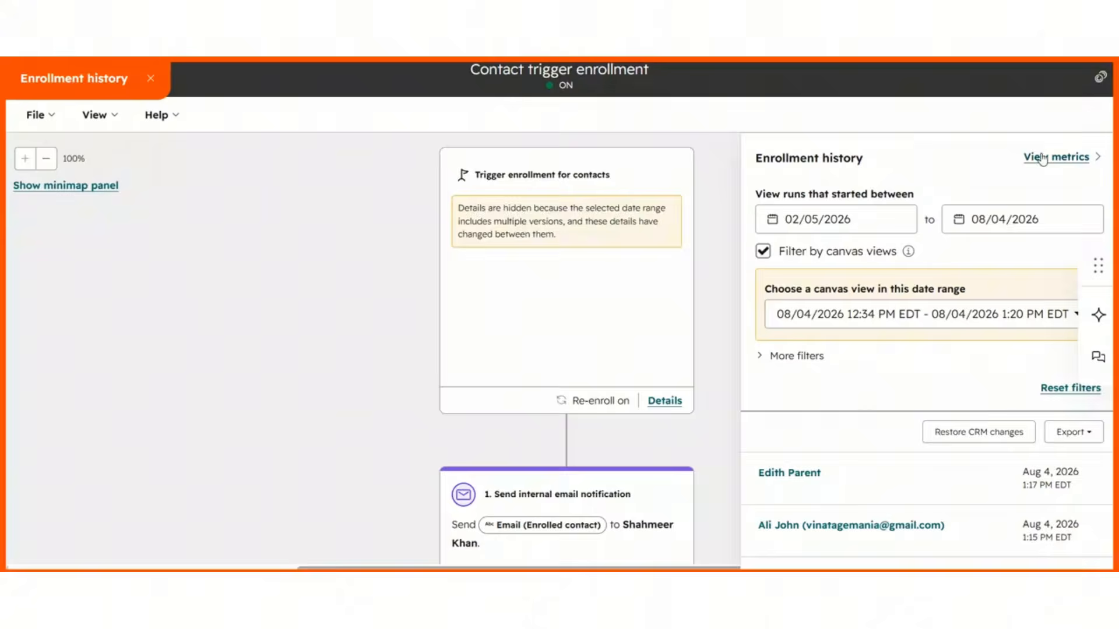
Step: Review the workflow's performance metrics, enrollment history and enrollment-over-time trends
click(1042, 159)
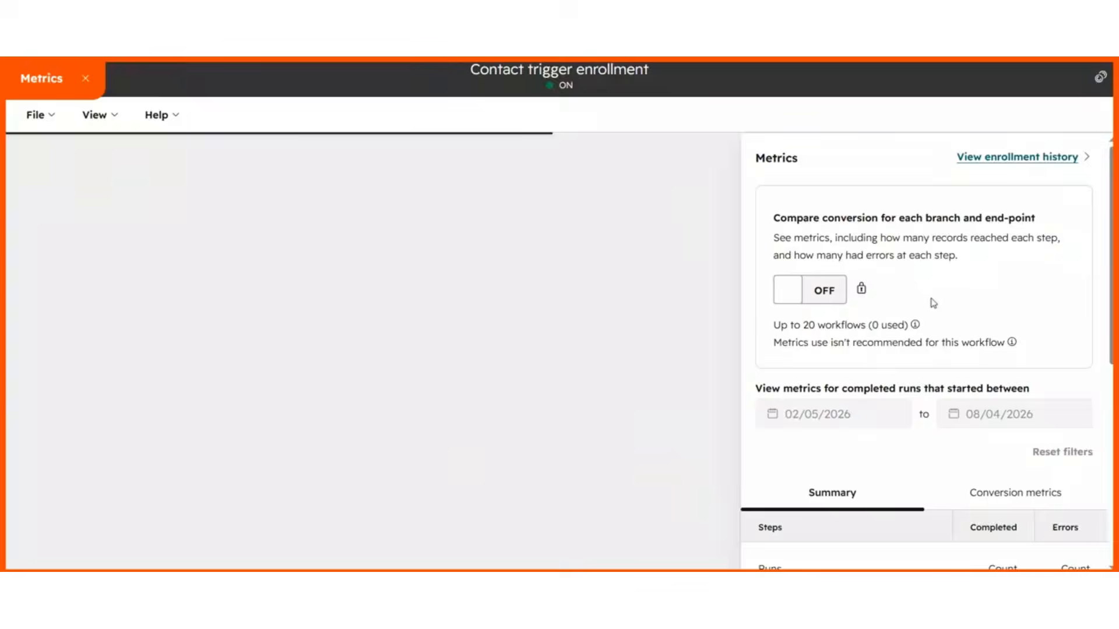
scroll(942, 292, down, 5)
scroll(933, 426, up, 3)
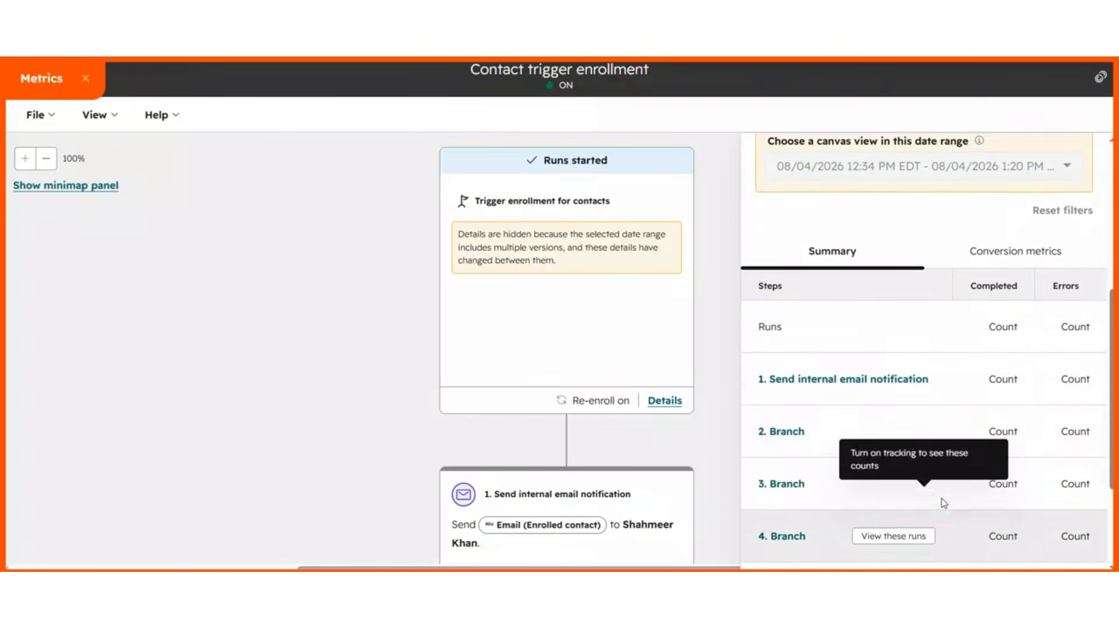
click(1017, 279)
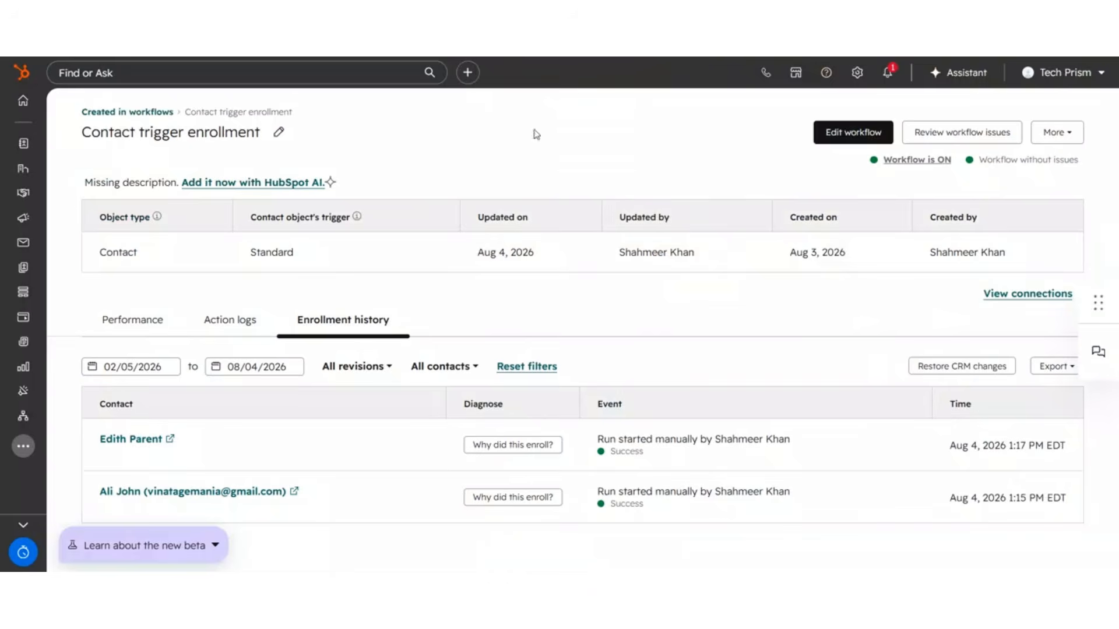
click(135, 318)
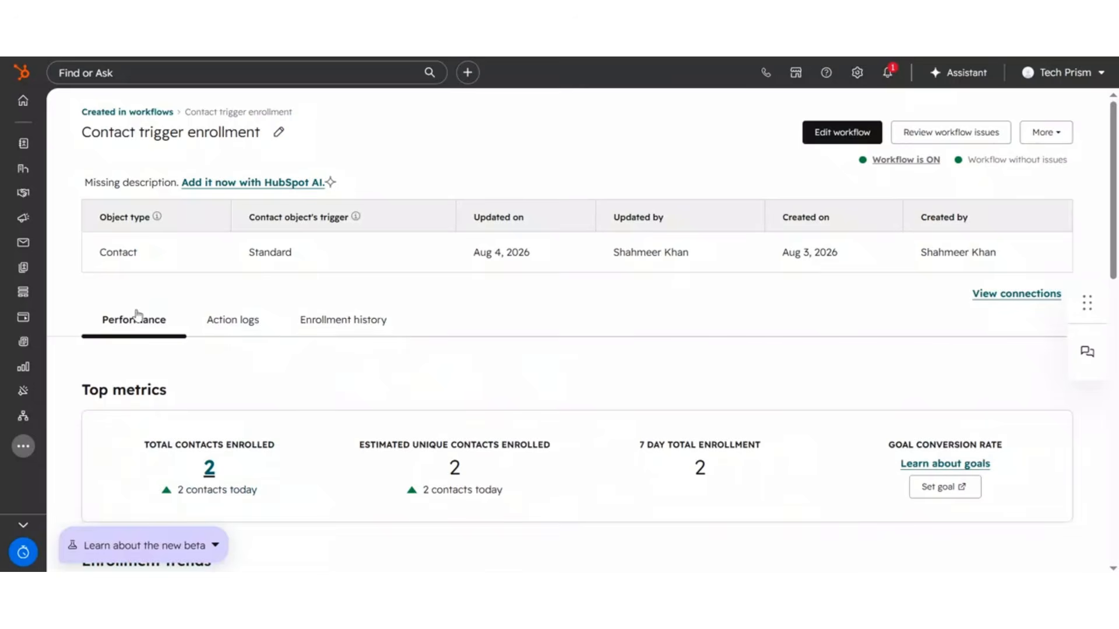
scroll(381, 316, down, 3)
scroll(444, 381, down, 7)
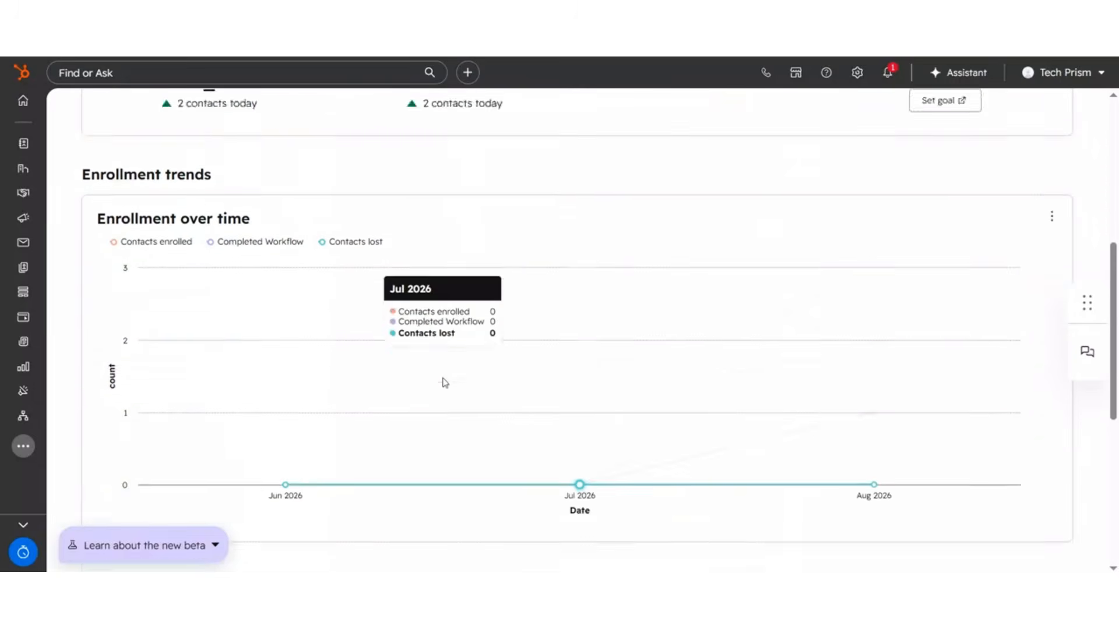
scroll(270, 242, up, 8)
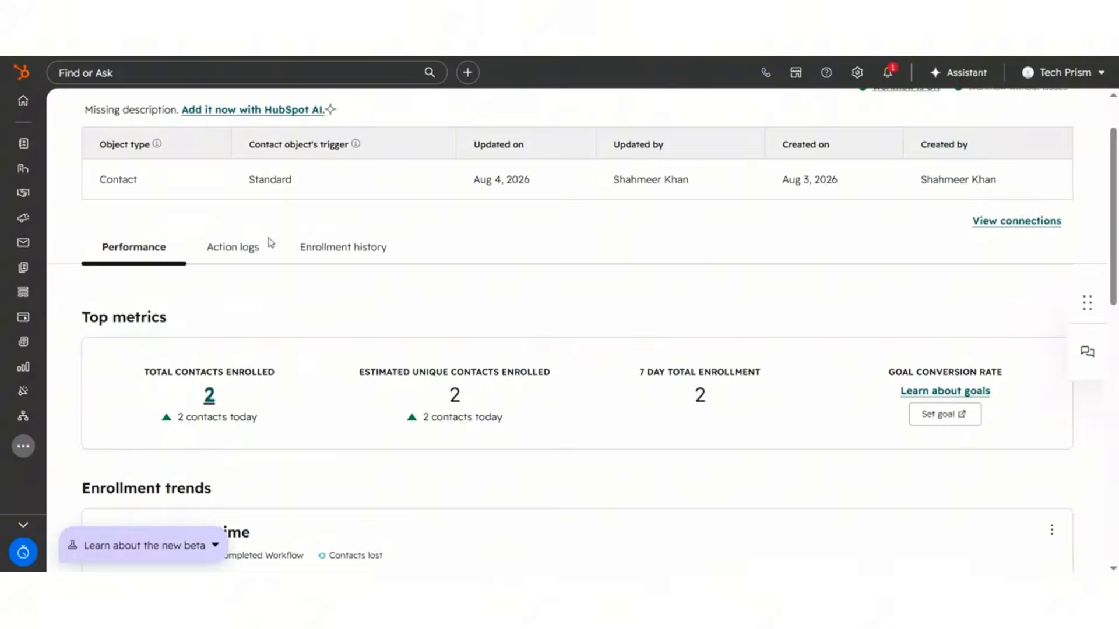
Step: Review the action logs and inspect why the test contact followed the Amount > 5000 branch path
click(316, 250)
scroll(591, 293, down, 3)
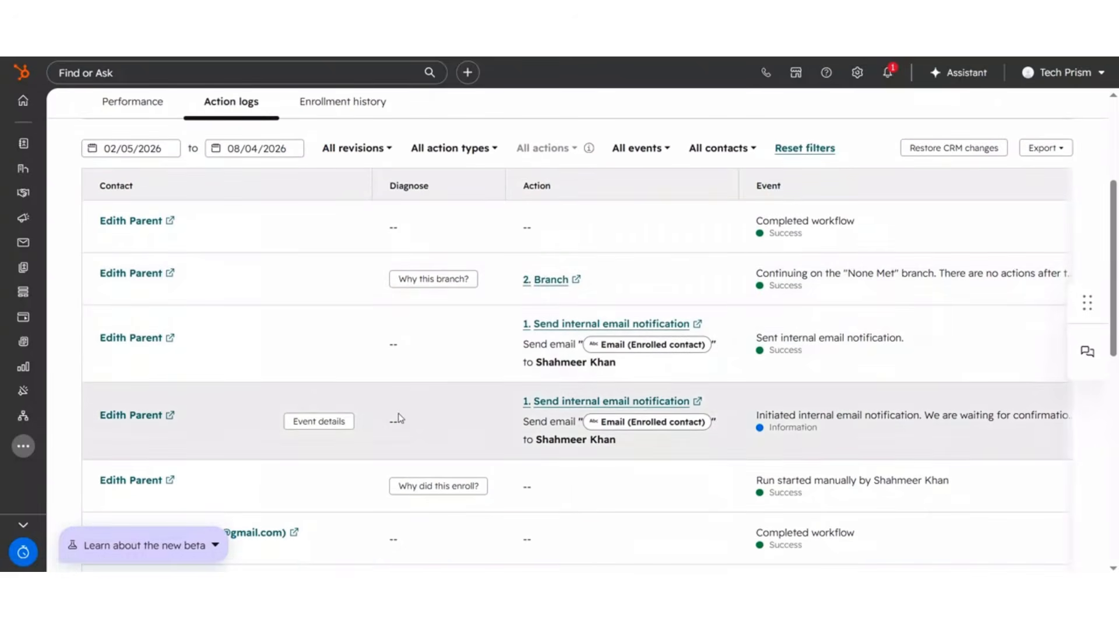
scroll(408, 421, down, 1)
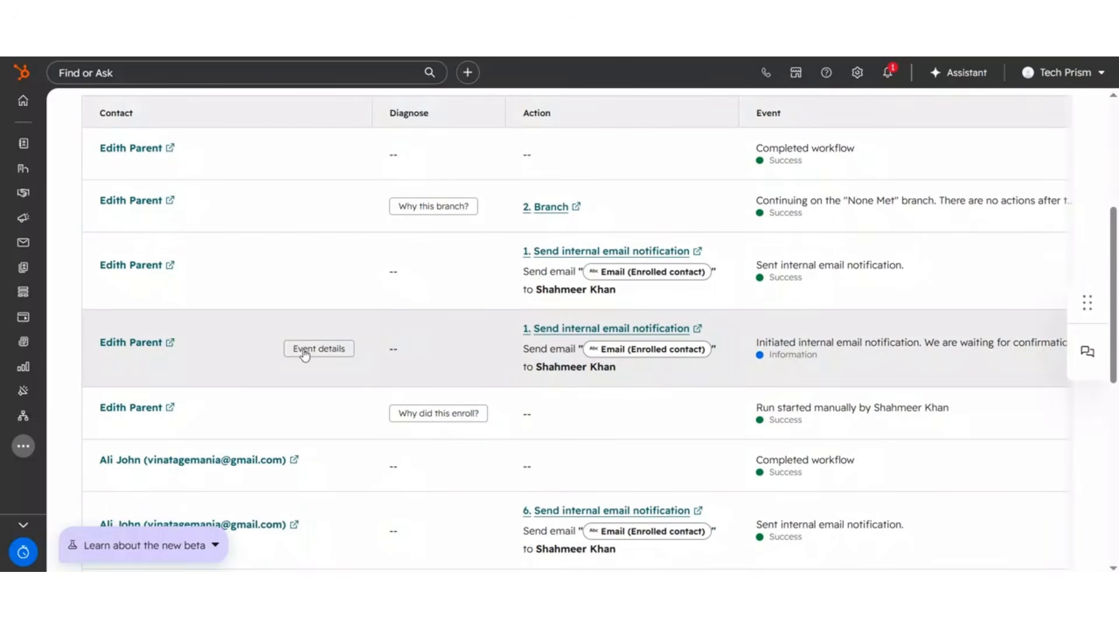
scroll(636, 378, down, 3)
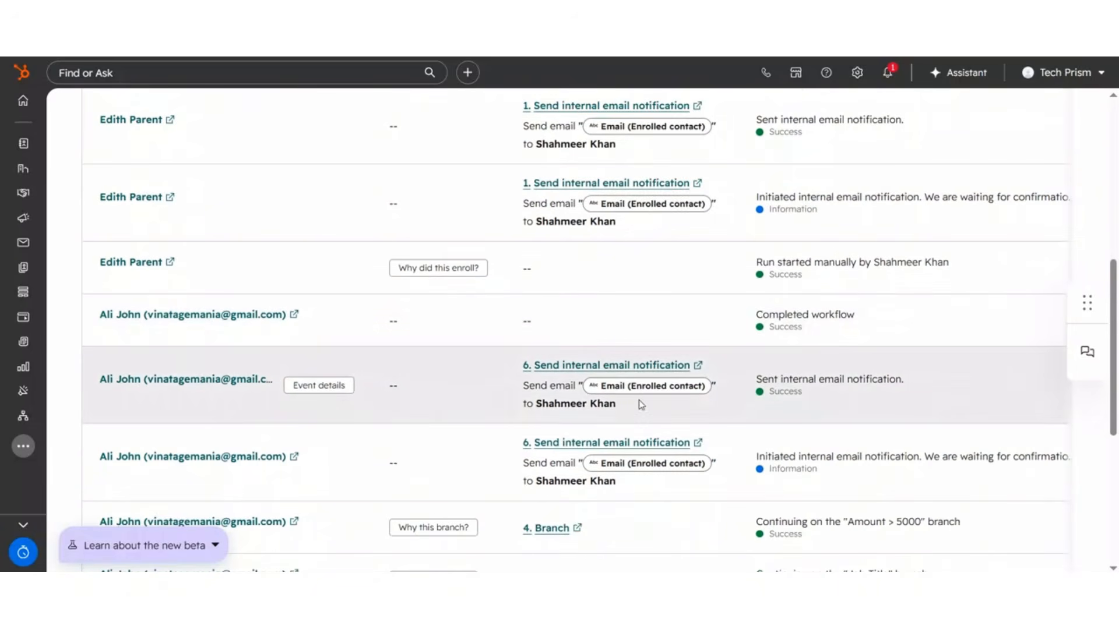
scroll(422, 453, down, 3)
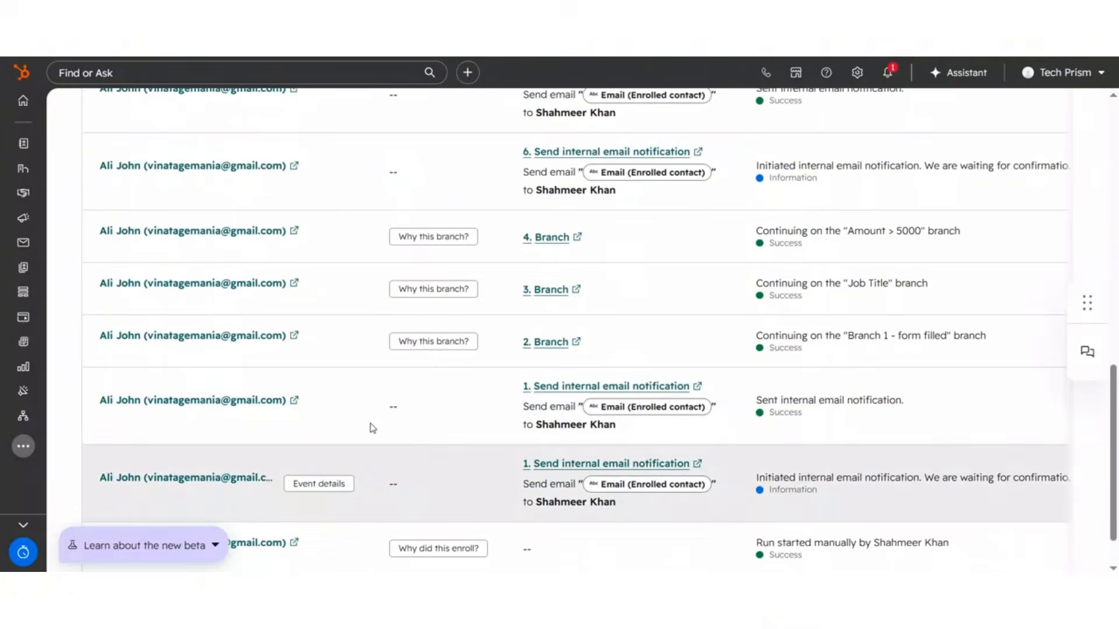
scroll(417, 537, up, 3)
click(447, 455)
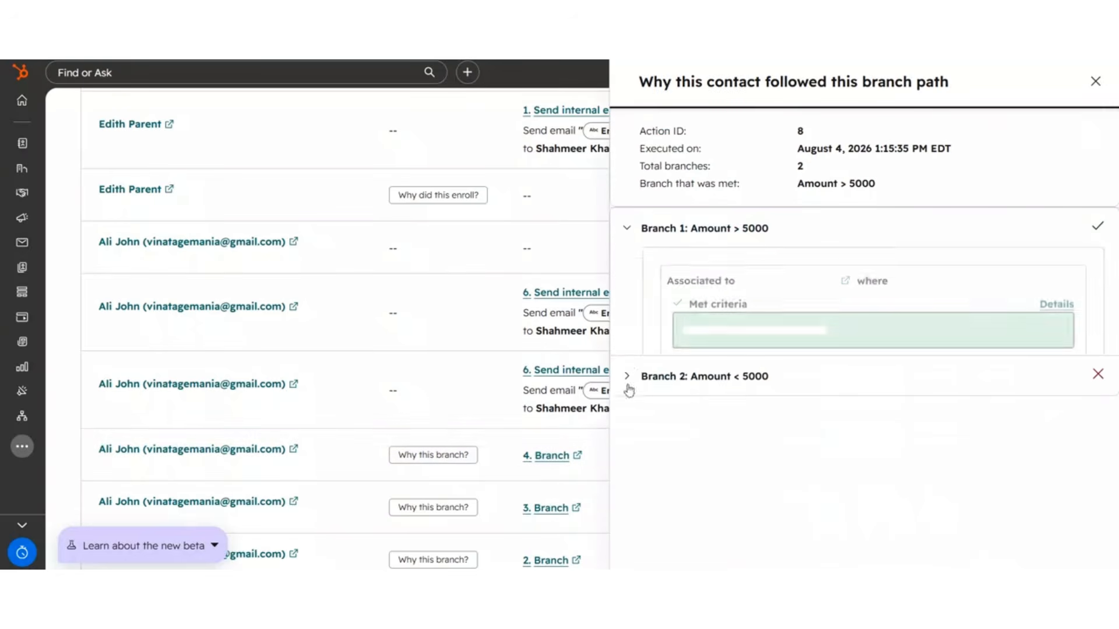
click(745, 364)
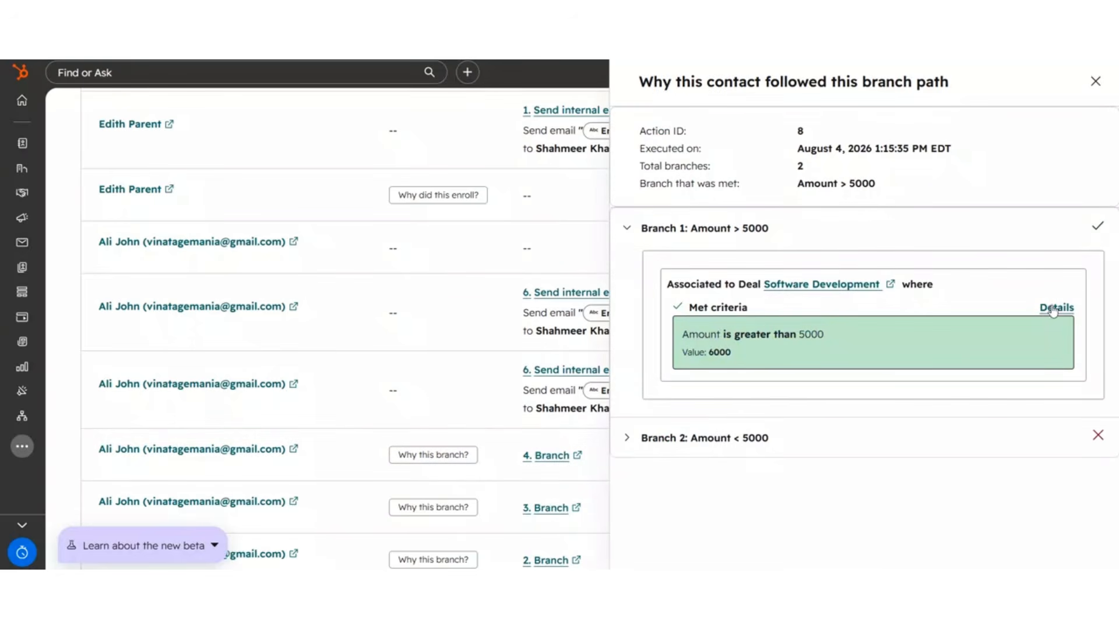
click(1074, 443)
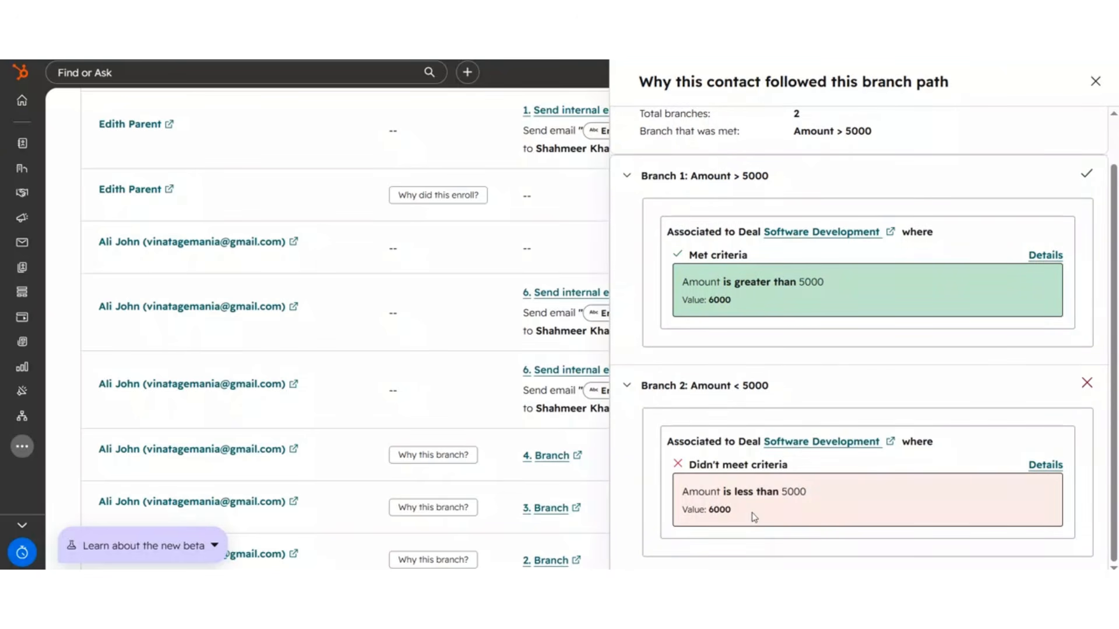
click(1096, 81)
scroll(634, 275, down, 1)
scroll(357, 142, up, 7)
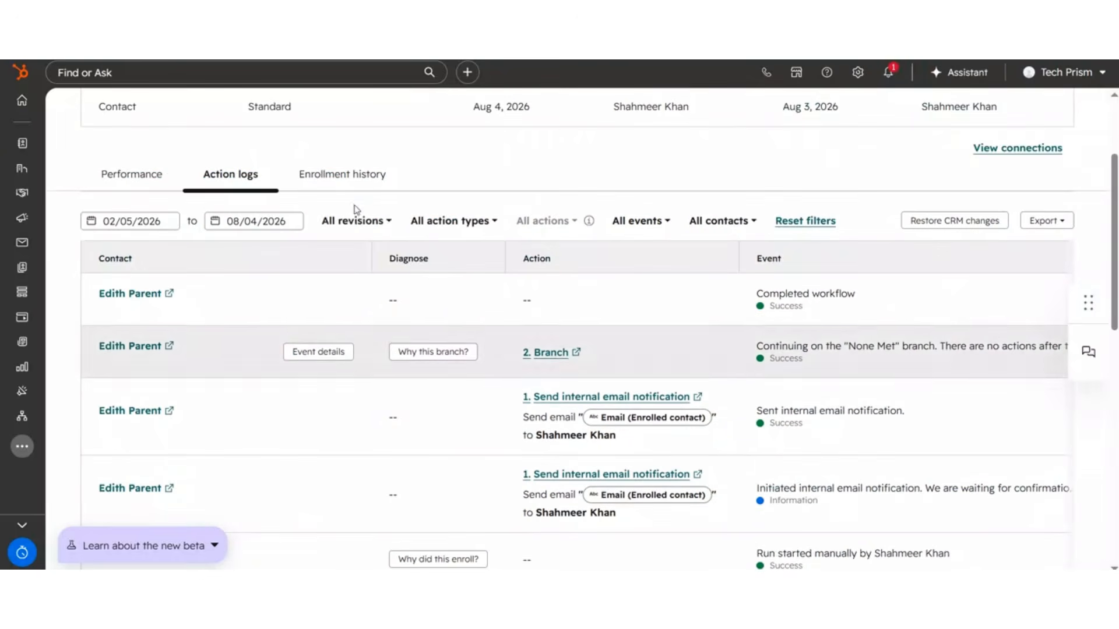
Step: Review the performance trends and the workflow's connections to emails, forms and properties
click(131, 174)
scroll(944, 267, down, 1)
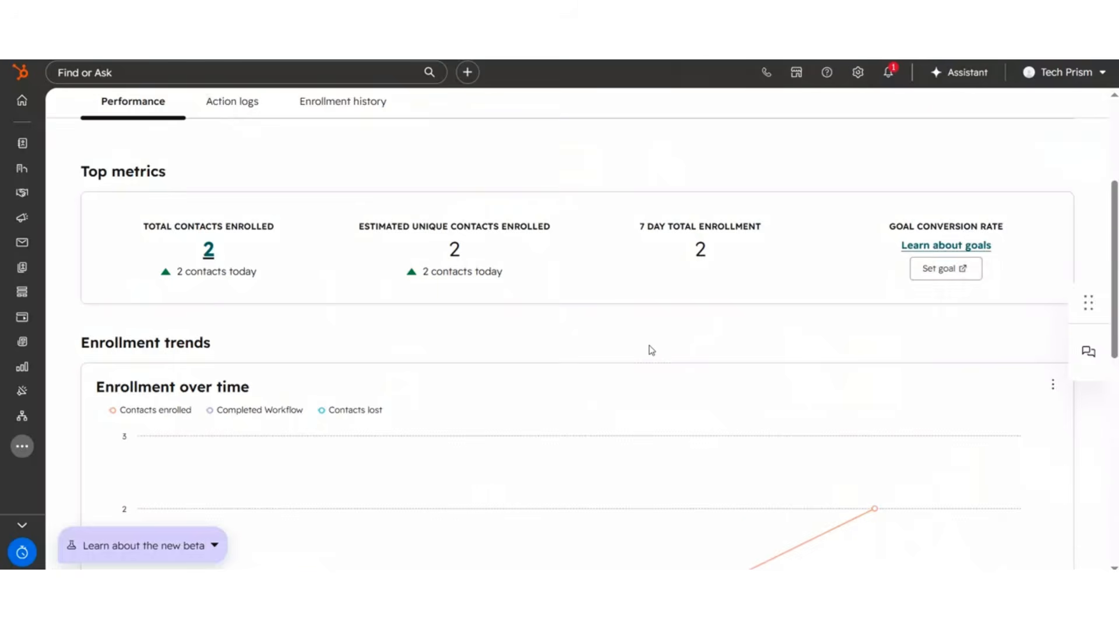
scroll(649, 347, down, 8)
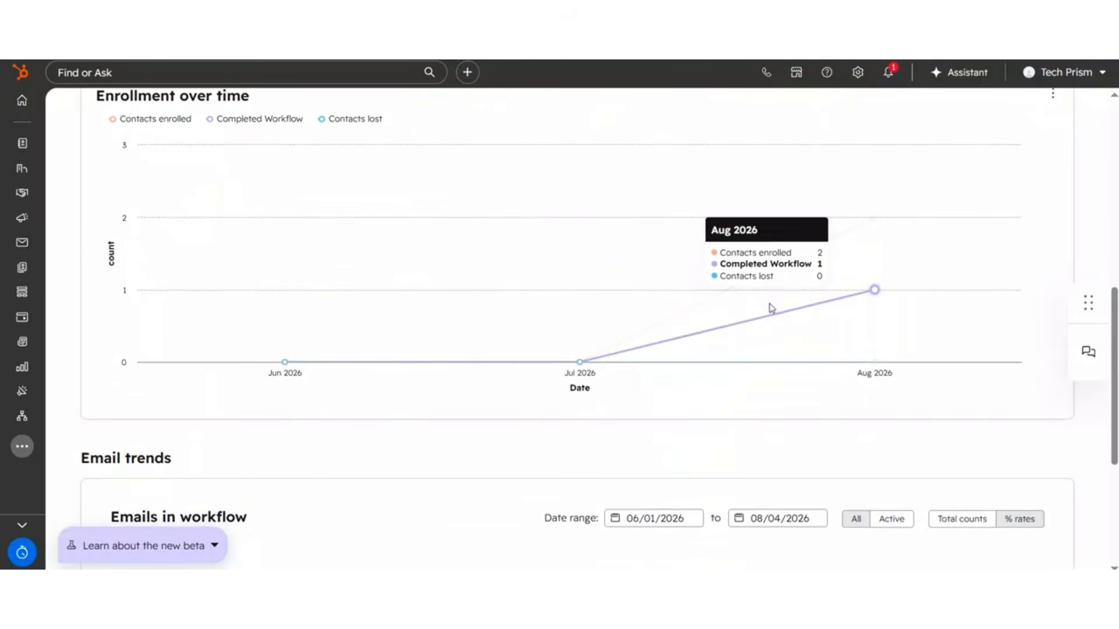
scroll(332, 357, up, 10)
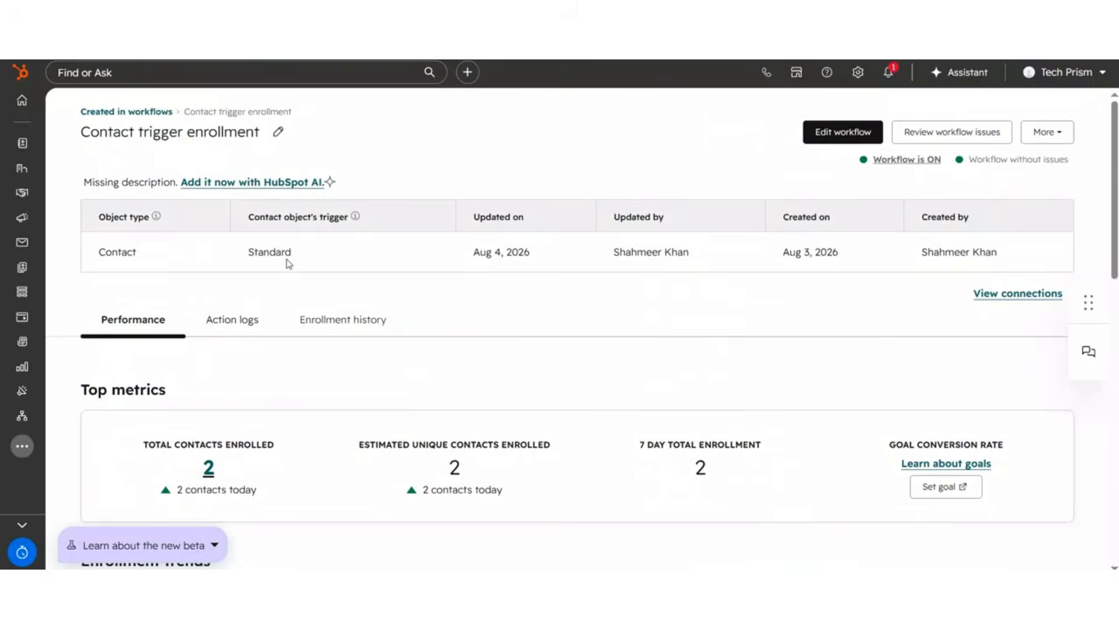
click(1021, 294)
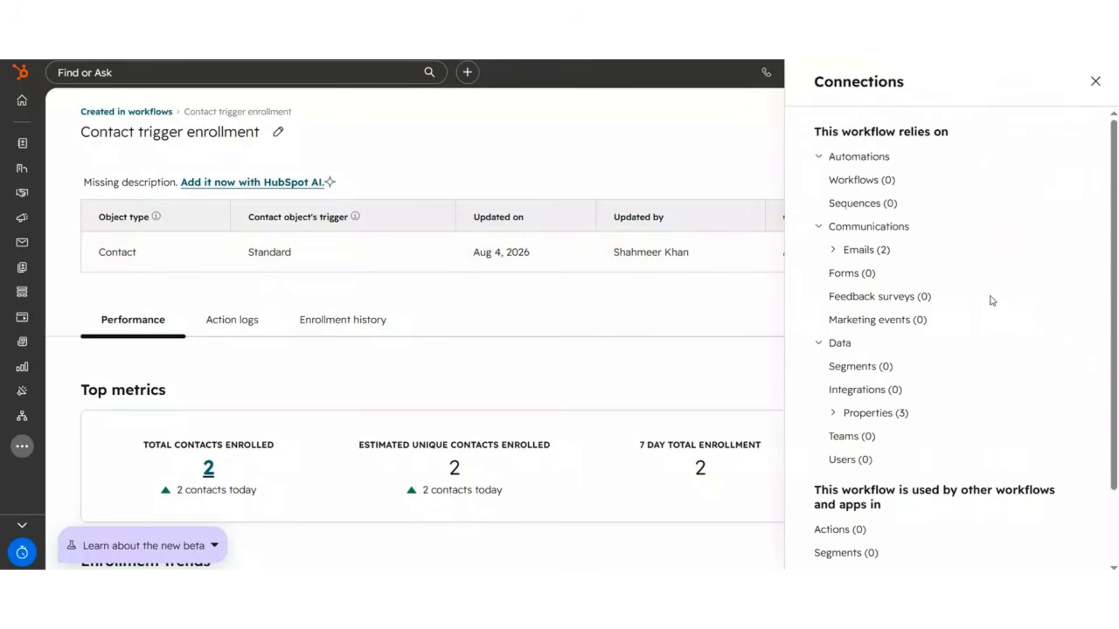
scroll(910, 363, down, 2)
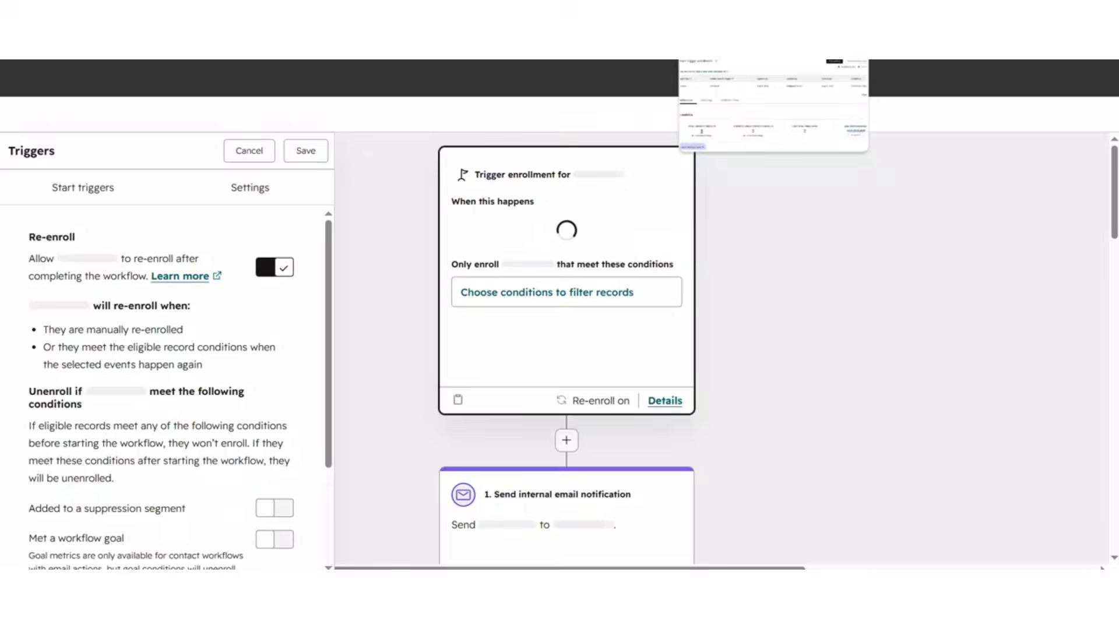
Step: Turn on the Met a workflow goal unenrollment option in the trigger settings
scroll(573, 351, down, 2)
scroll(573, 350, down, 1)
scroll(271, 436, down, 2)
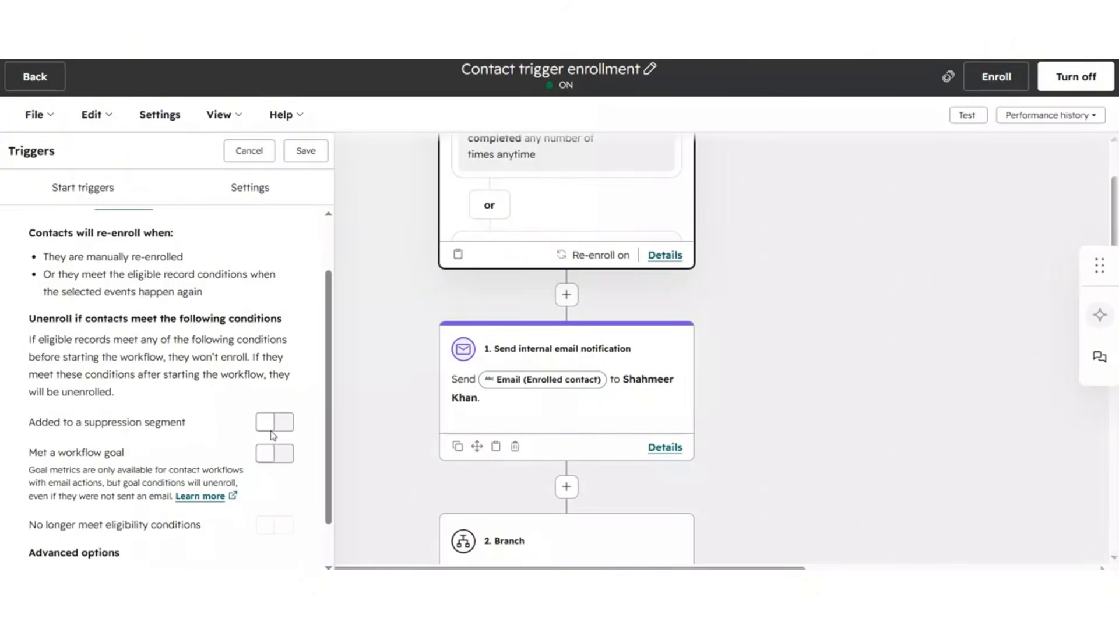
click(277, 430)
click(277, 426)
click(282, 456)
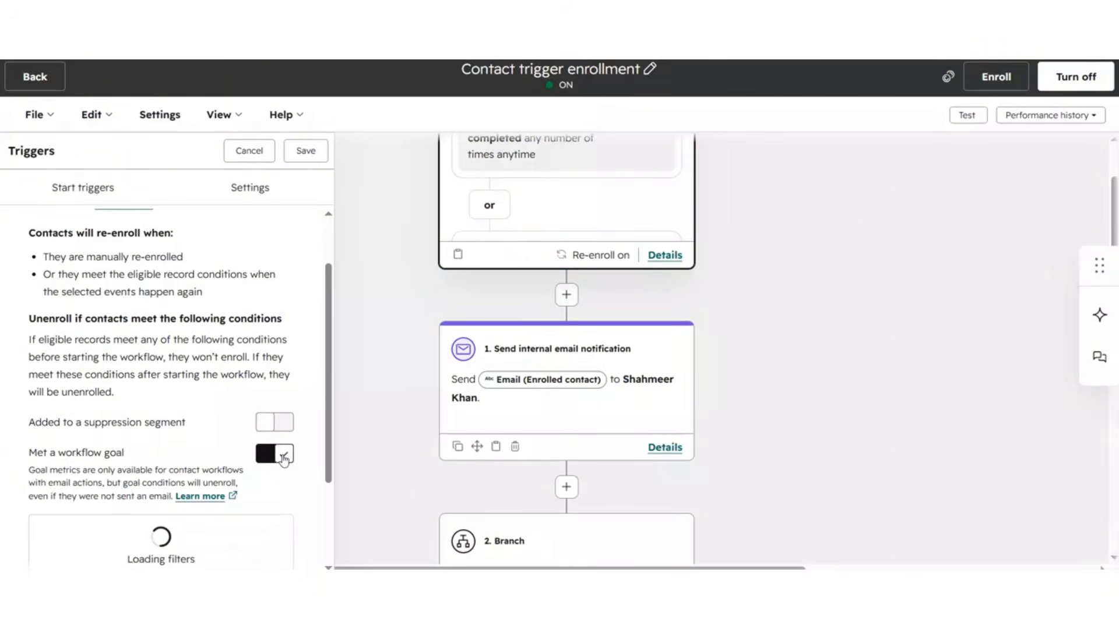
Step: Set the workflow goal criterion to associated Deal Amount is equal to 500000 and save the triggers
scroll(282, 460, down, 3)
click(180, 459)
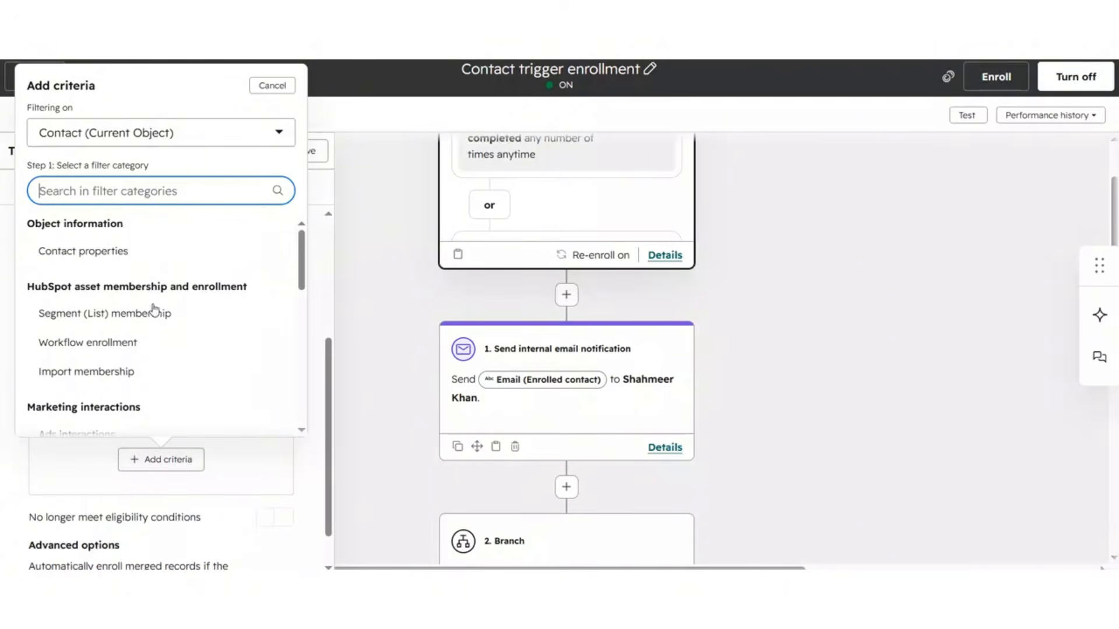
scroll(153, 312, down, 5)
click(125, 132)
click(88, 297)
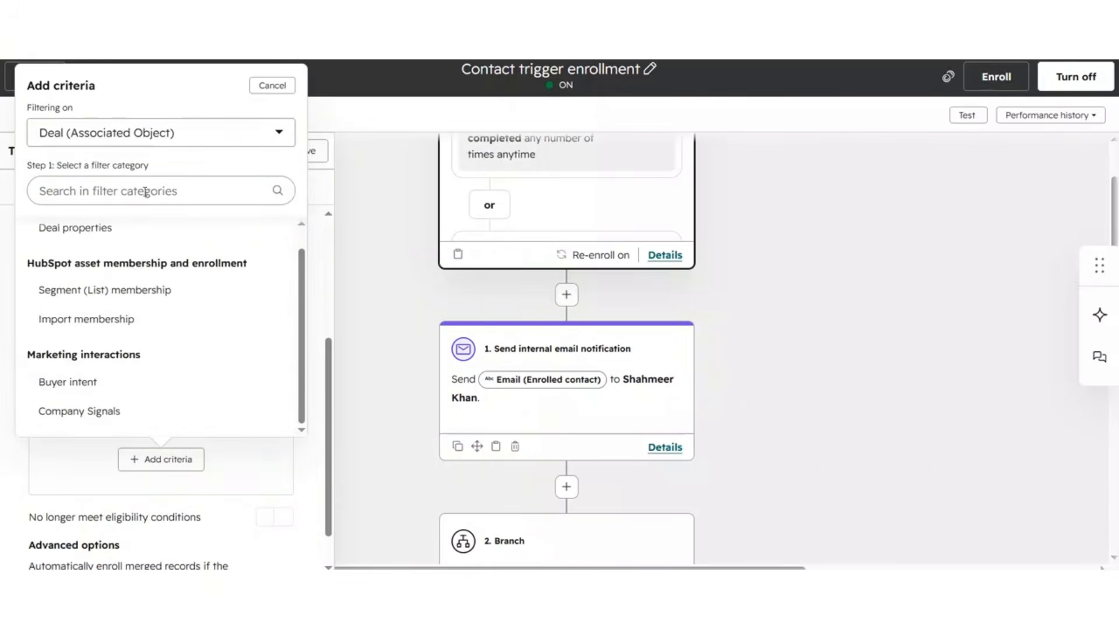
click(138, 227)
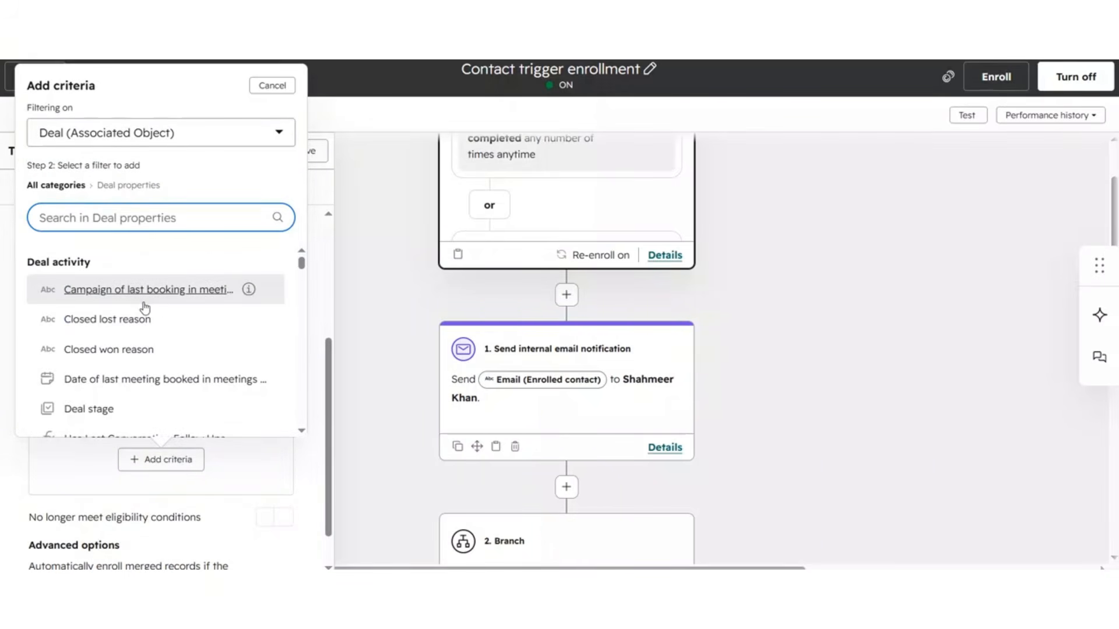
text(amounr)
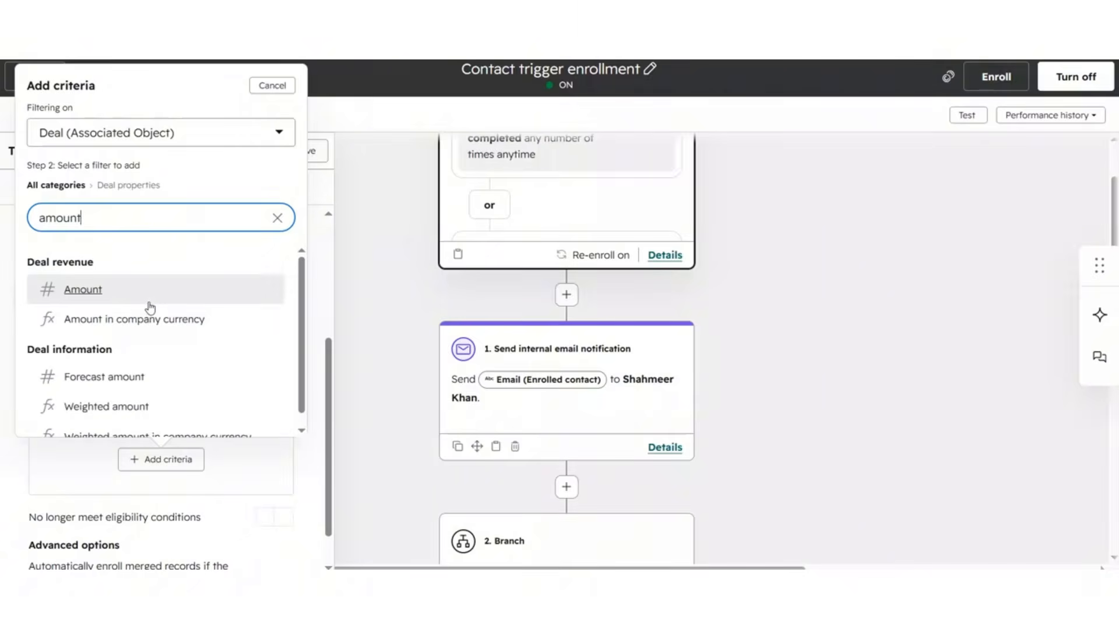
click(147, 291)
text(500,000)
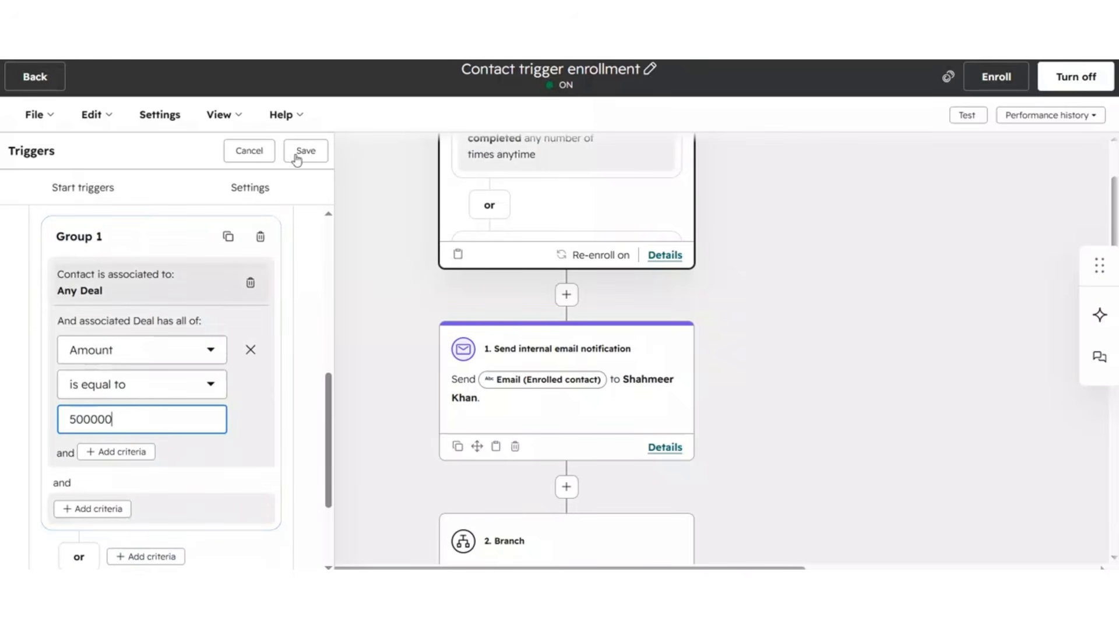
click(297, 155)
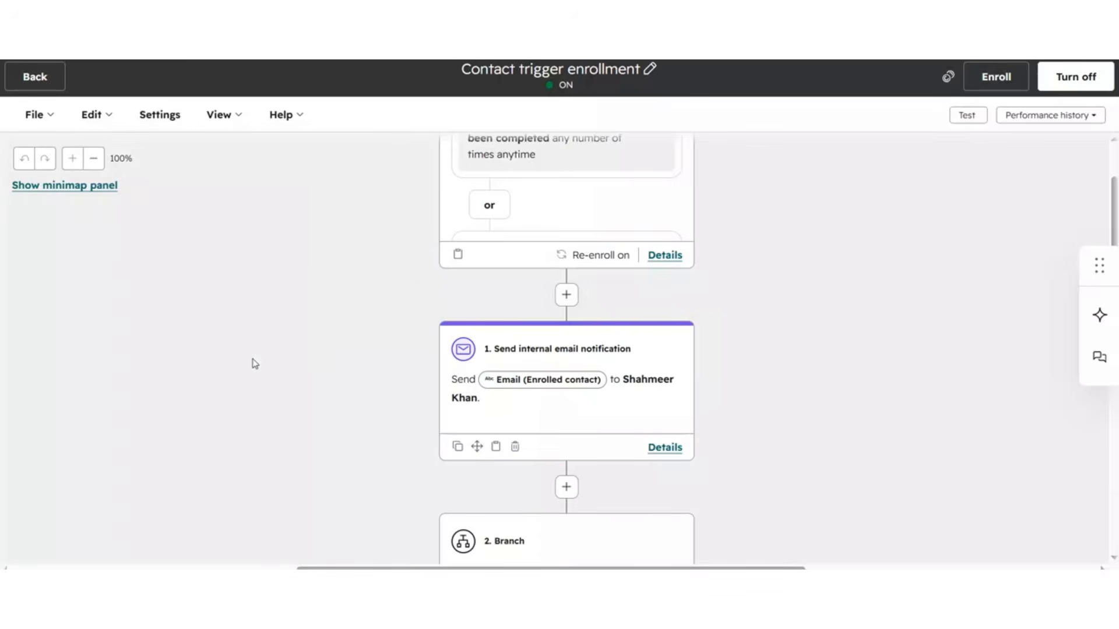